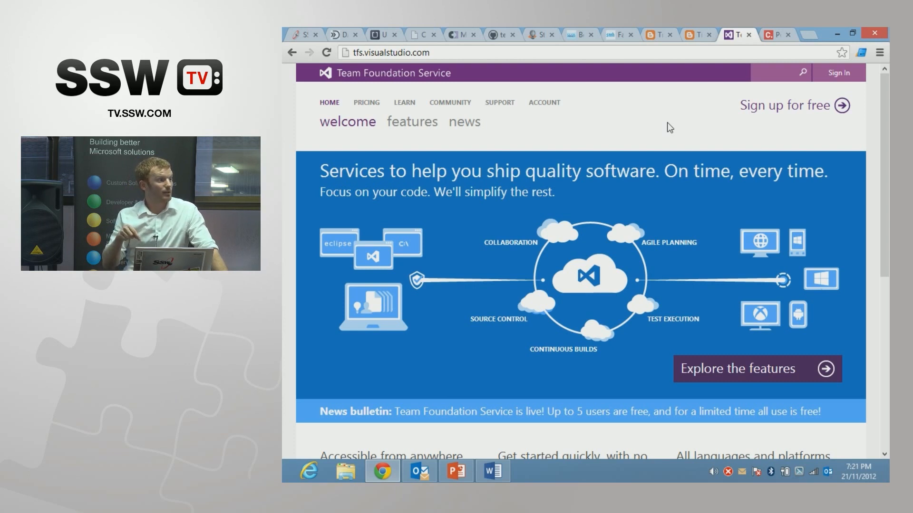
Step: Open the personal Team Foundation Service account site on visualstudio.com
click(452, 53)
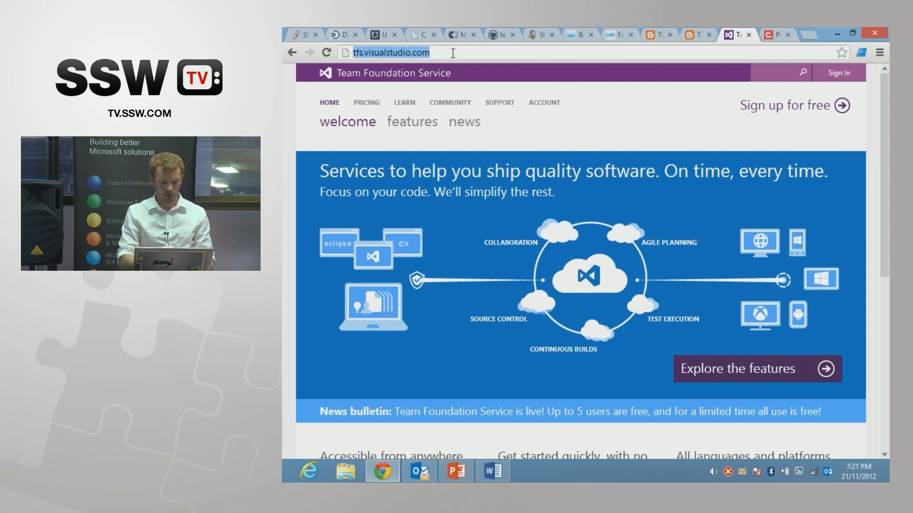
text(gerard)
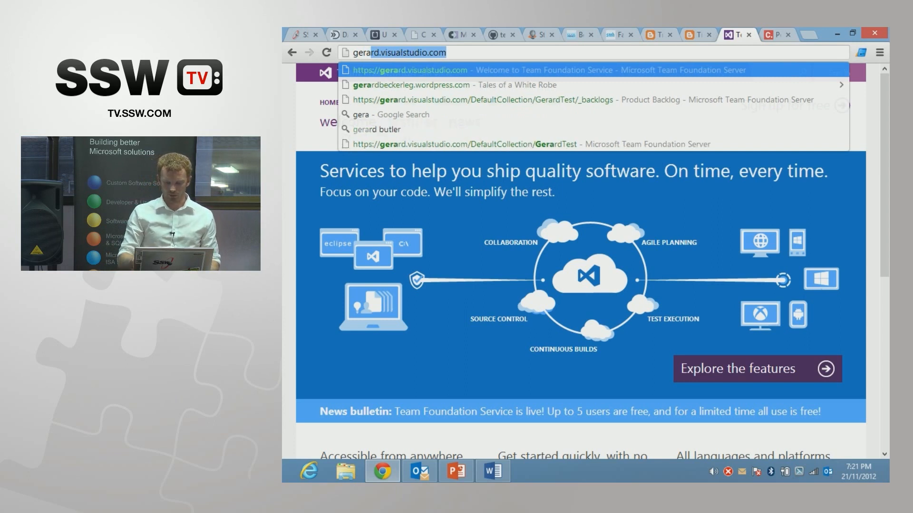
key(Return)
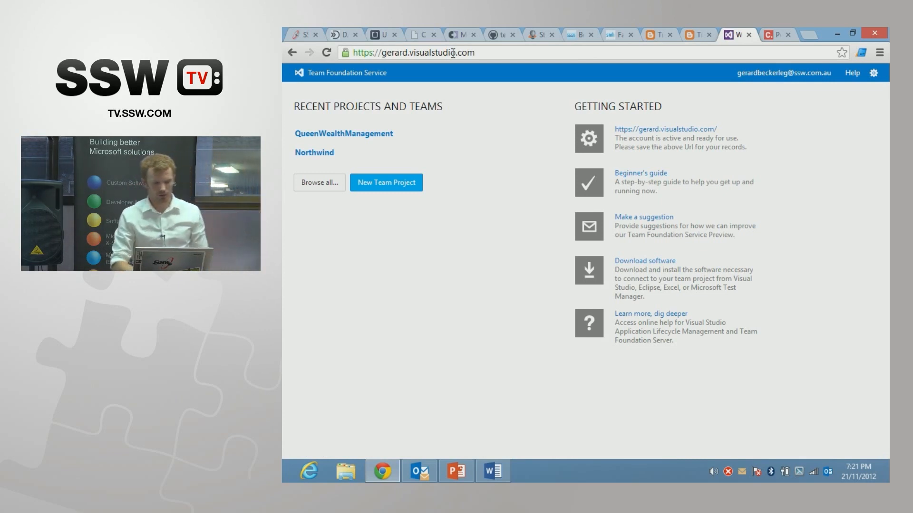
Step: Create a team project named QueenWealthSystem with the description "blah blah" and navigate to the project
click(398, 184)
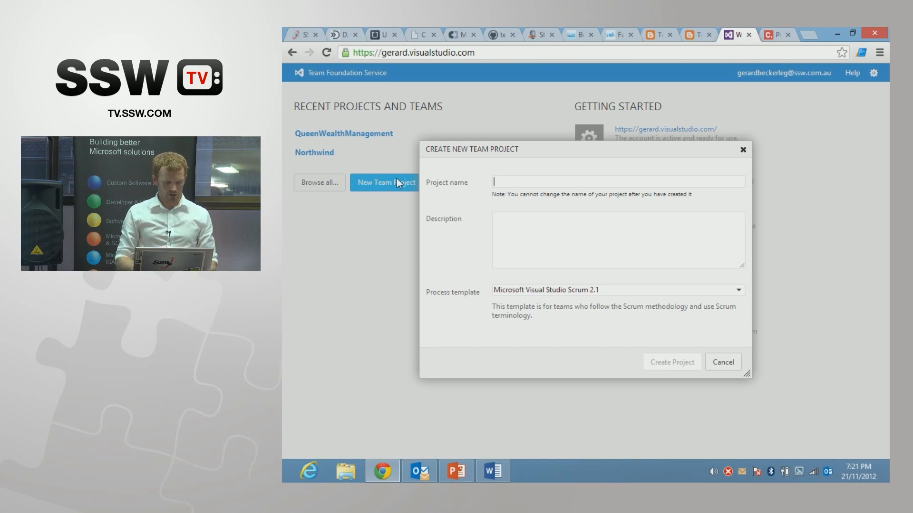
text(Queen)
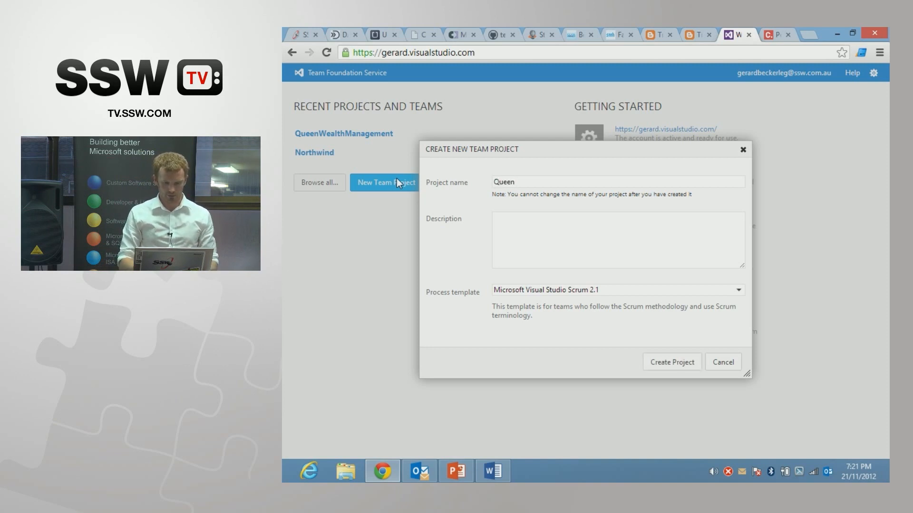
text(WealthSystem)
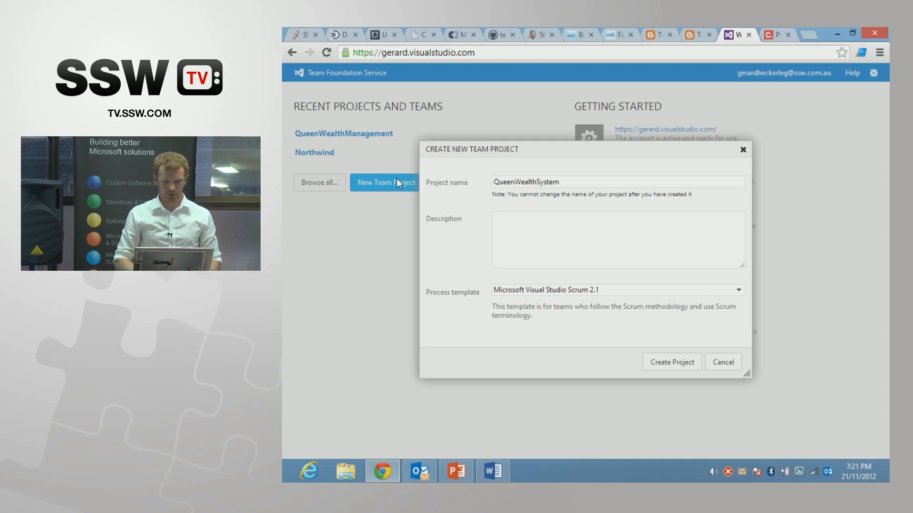
click(495, 226)
text(blah blah)
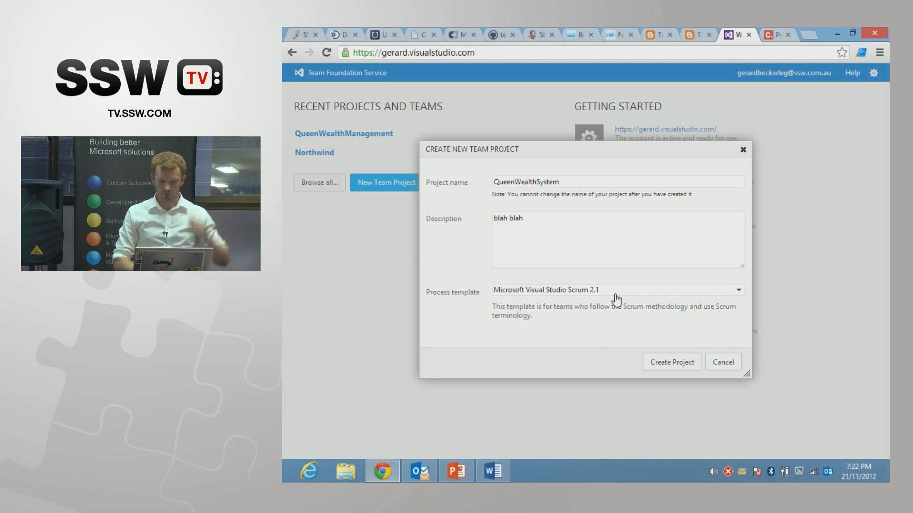
click(672, 361)
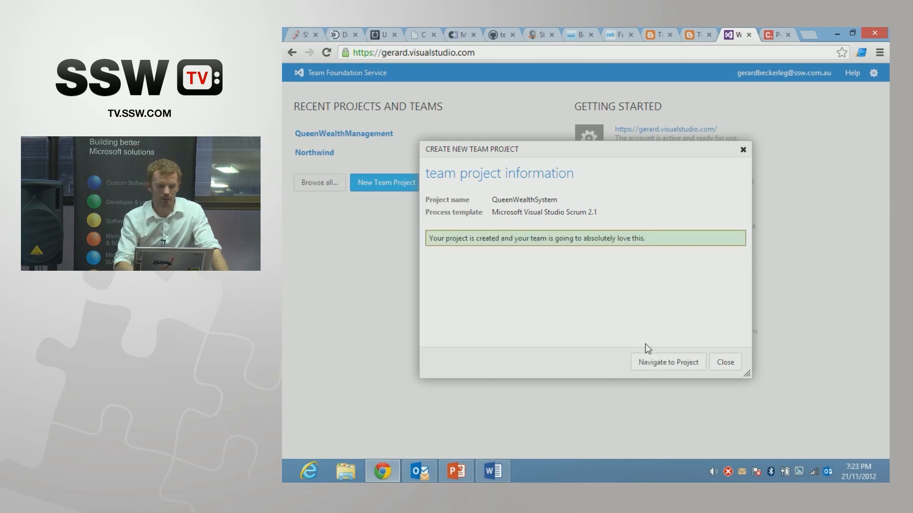
click(671, 362)
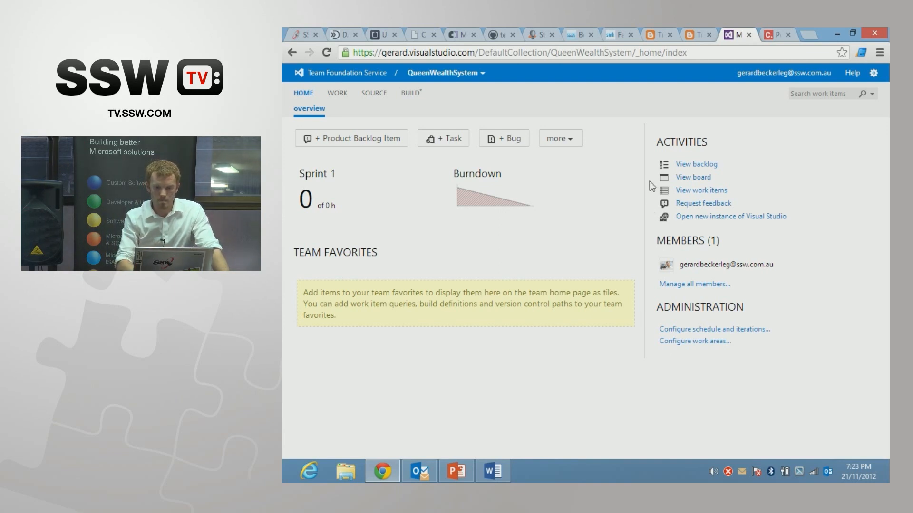
Step: View the project's backlog and add the product backlog items "Balance Summary" and "Incoming details"
click(704, 167)
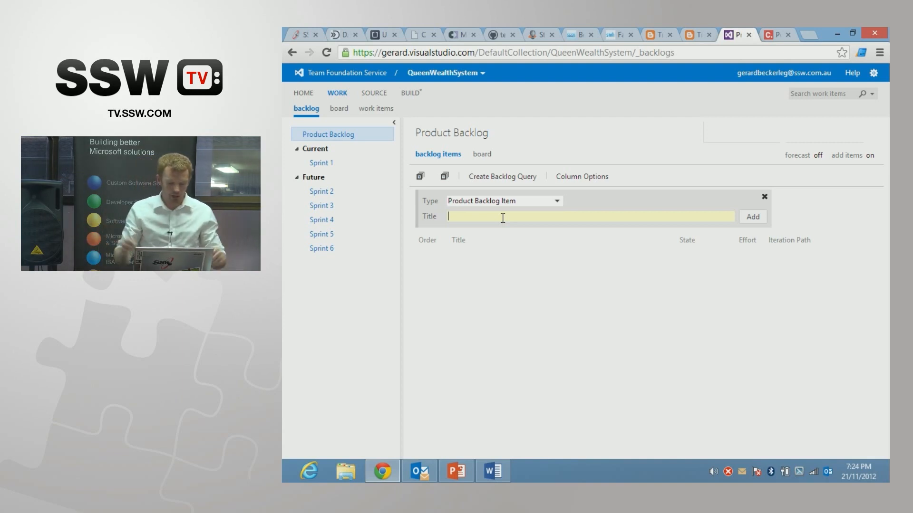
text(Balance )
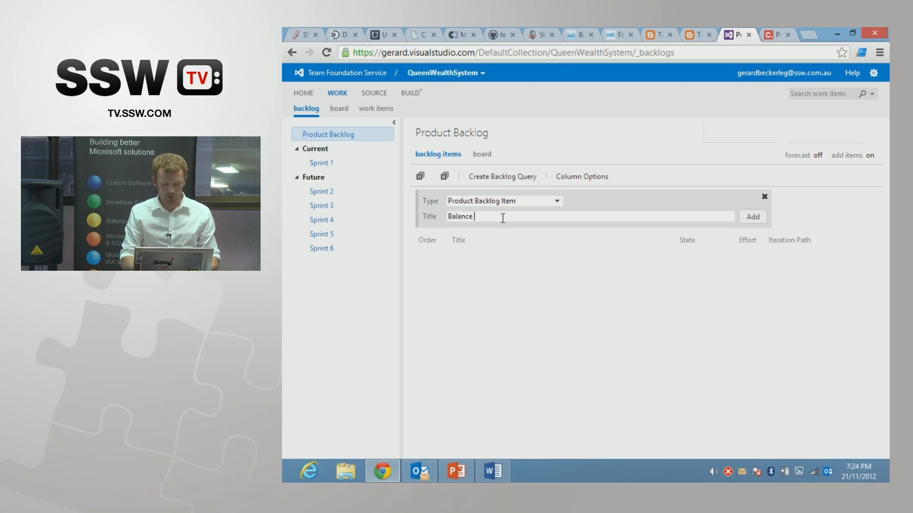
text(Summary)
key(Return)
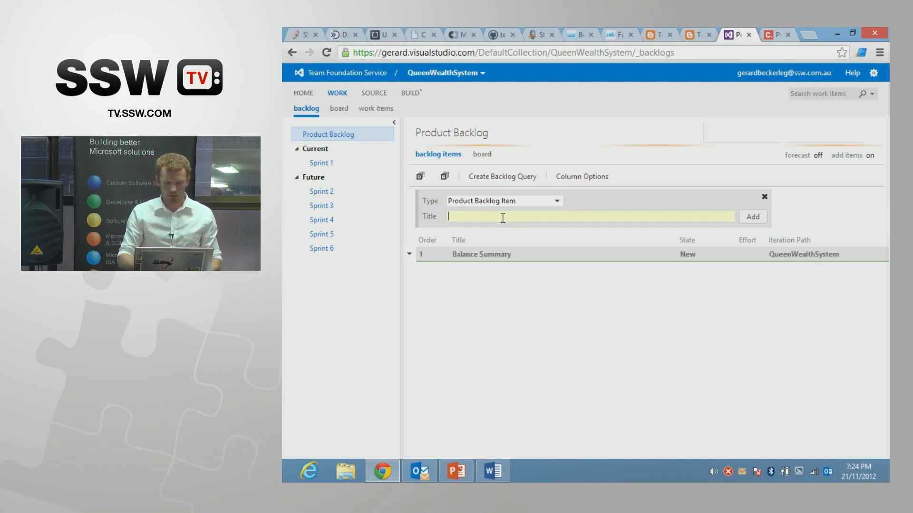
text(In)
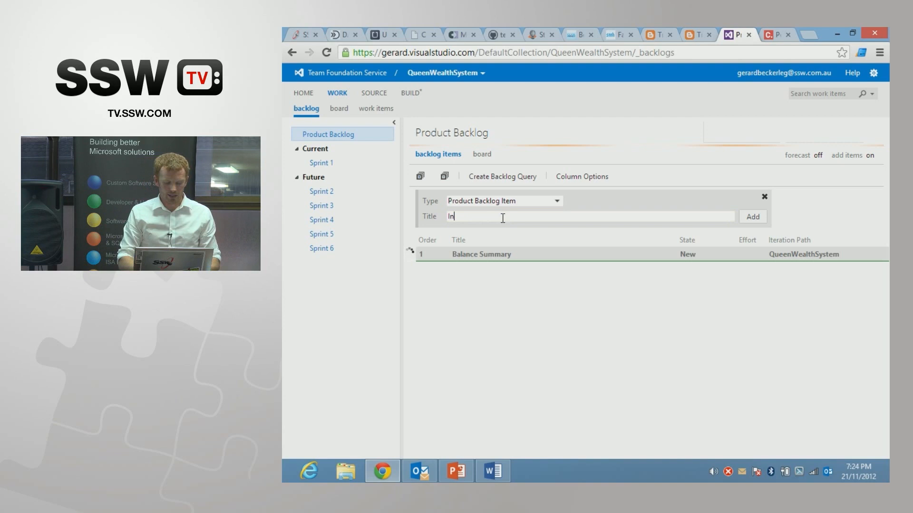
text(coming details)
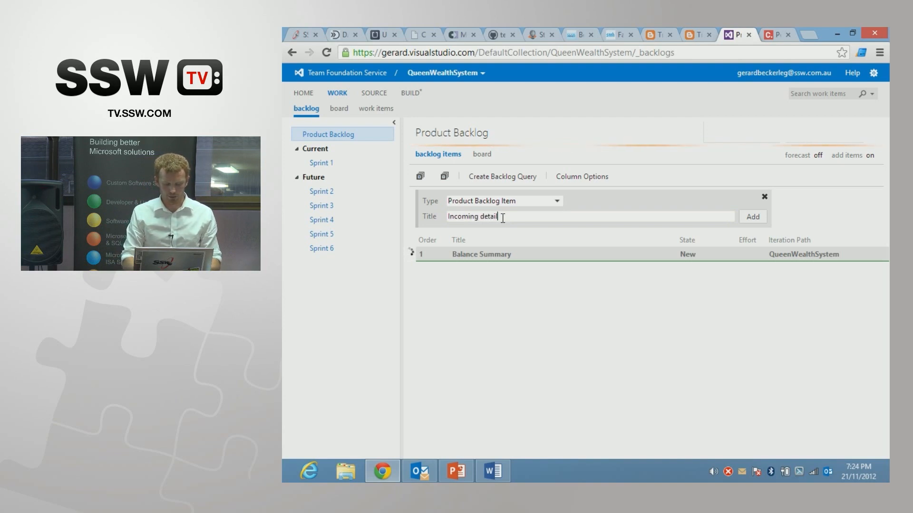
key(Return)
Step: Add the product backlog items "Outgoing details" and "Graph" to the backlog
text(Out)
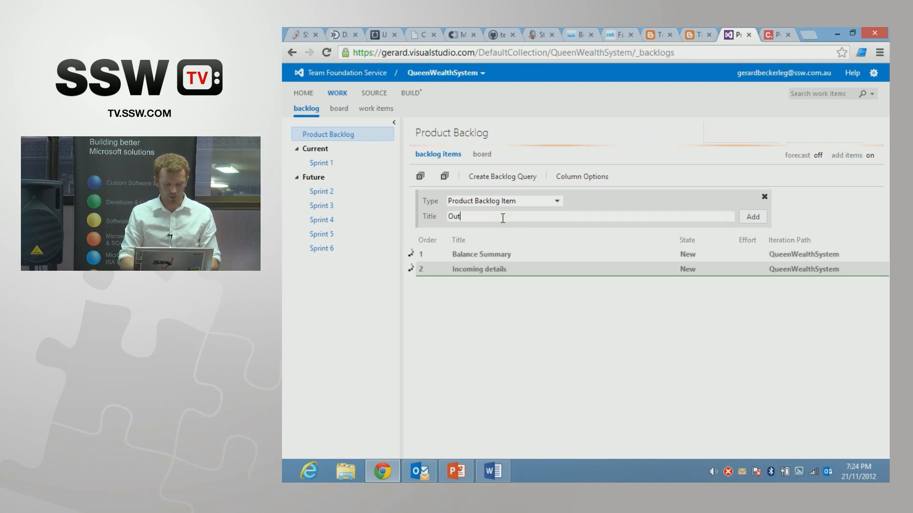
text(going detai)
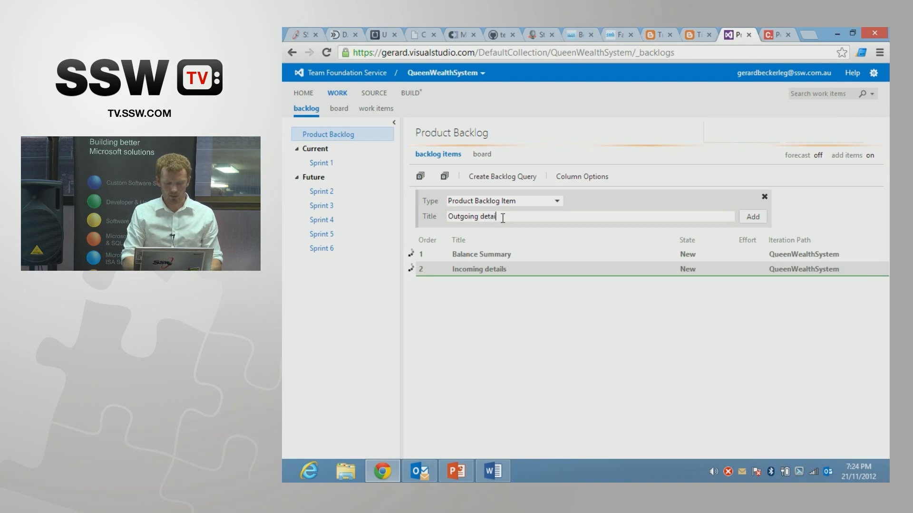
text(ls)
key(Return)
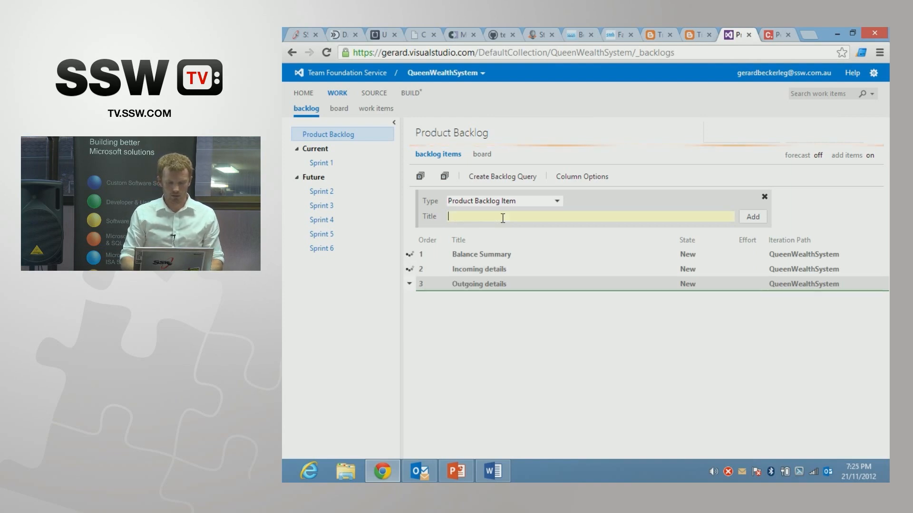
text(Graph)
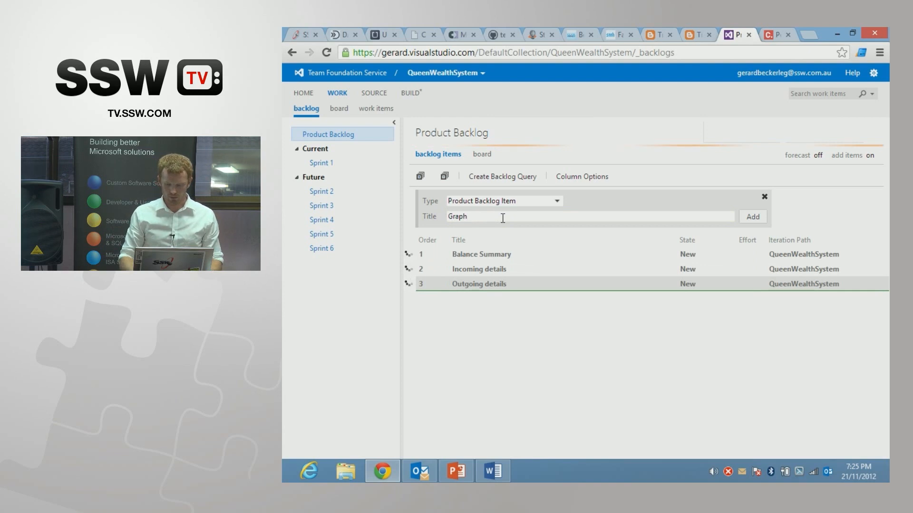
key(Return)
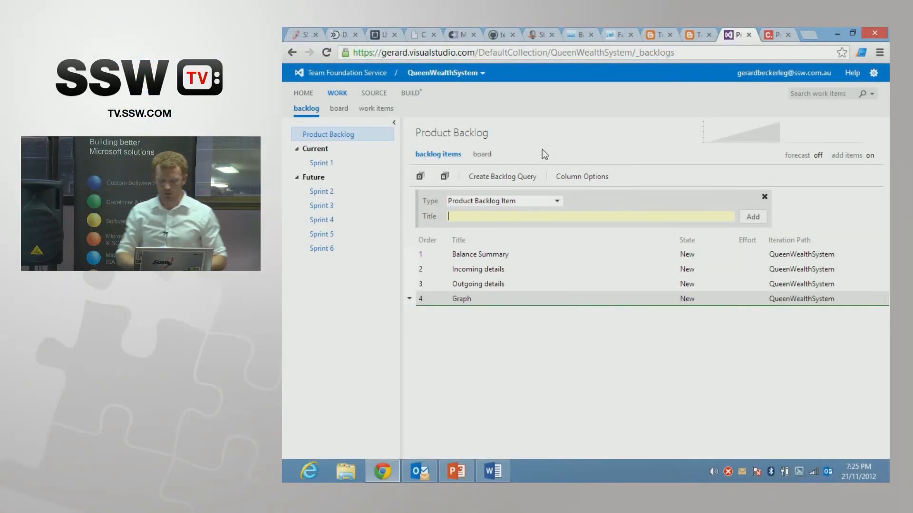
Step: Open the Balance Summary backlog item, review its available states and set its effort to 5
double_click(515, 252)
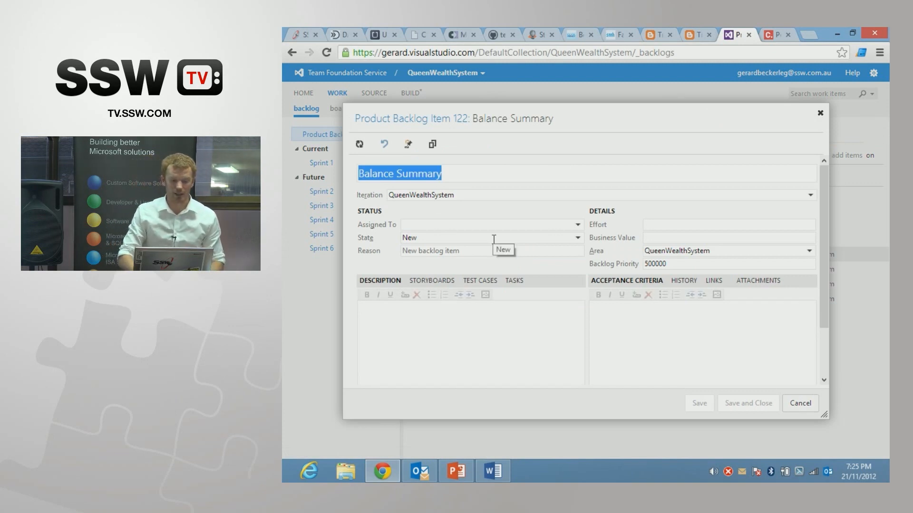
click(578, 239)
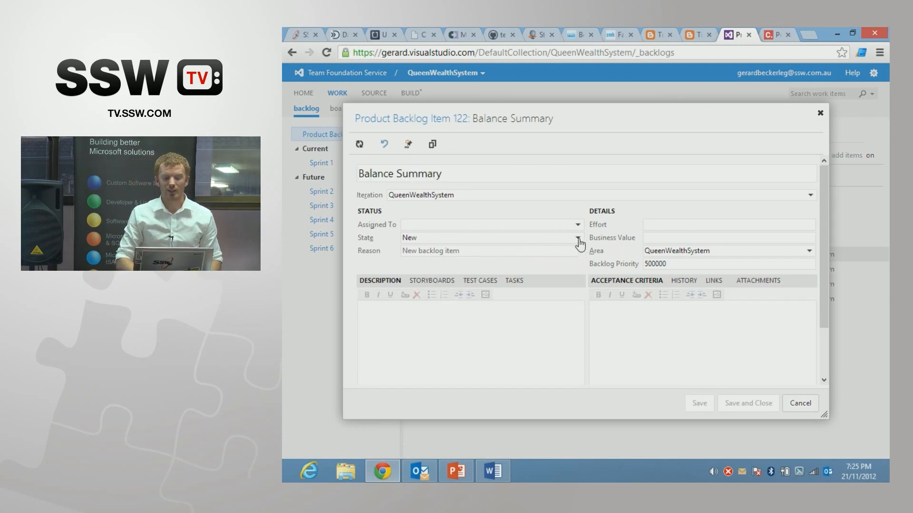
click(578, 239)
click(579, 239)
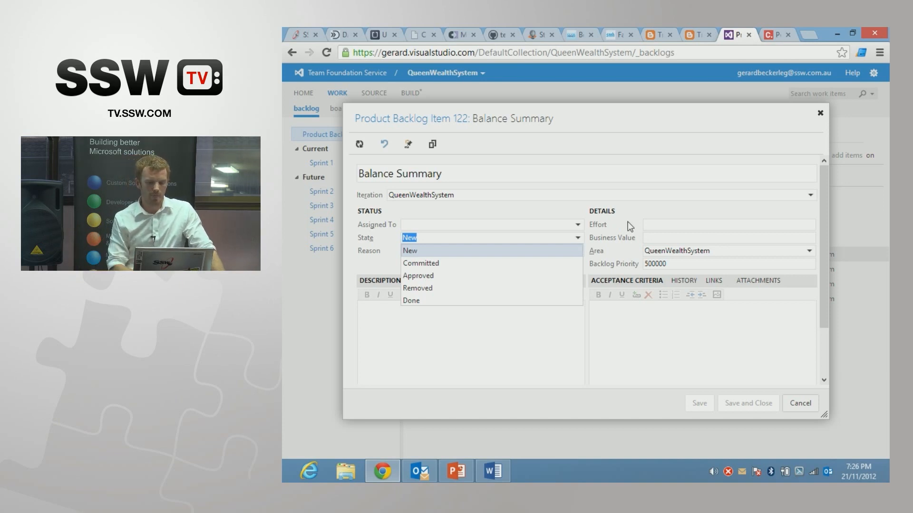
click(639, 216)
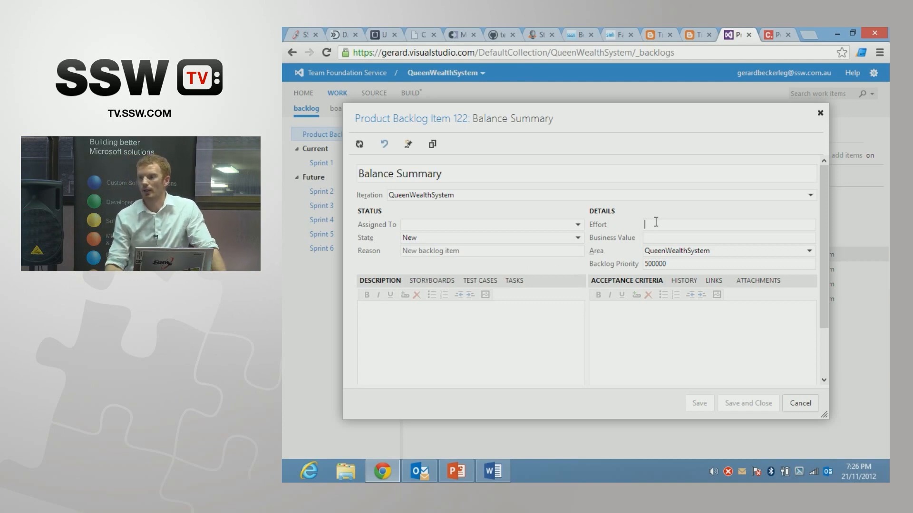
text(5)
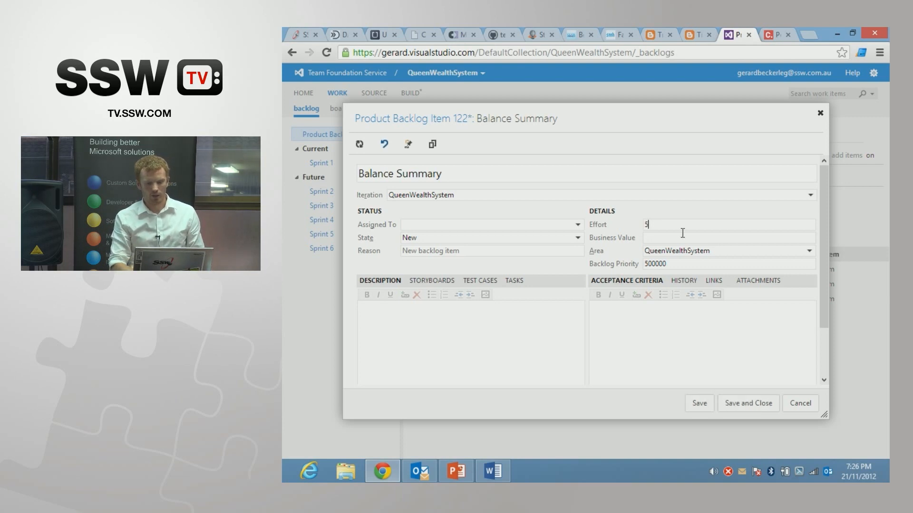
drag(670, 264, 627, 266)
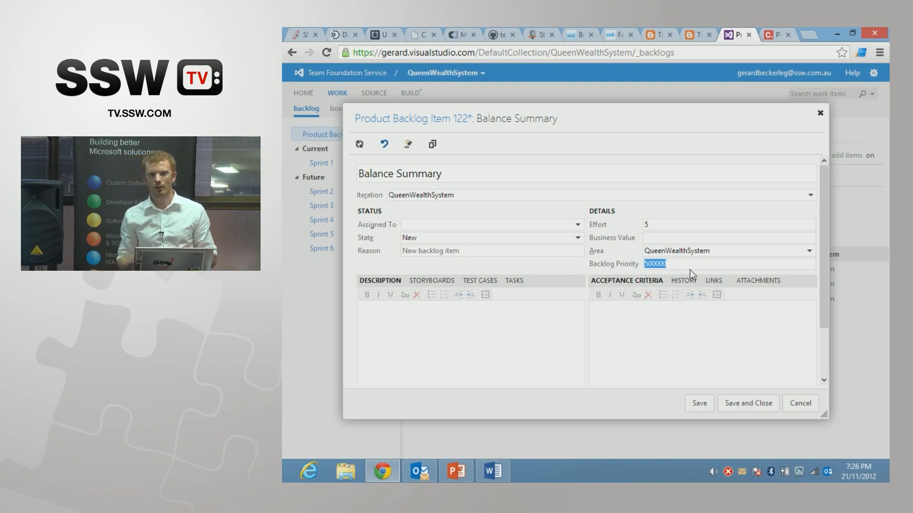
Step: Insert the picture Screen Mock Broken Down.jpg from the Pictures library into the Balance Summary item's description
click(437, 348)
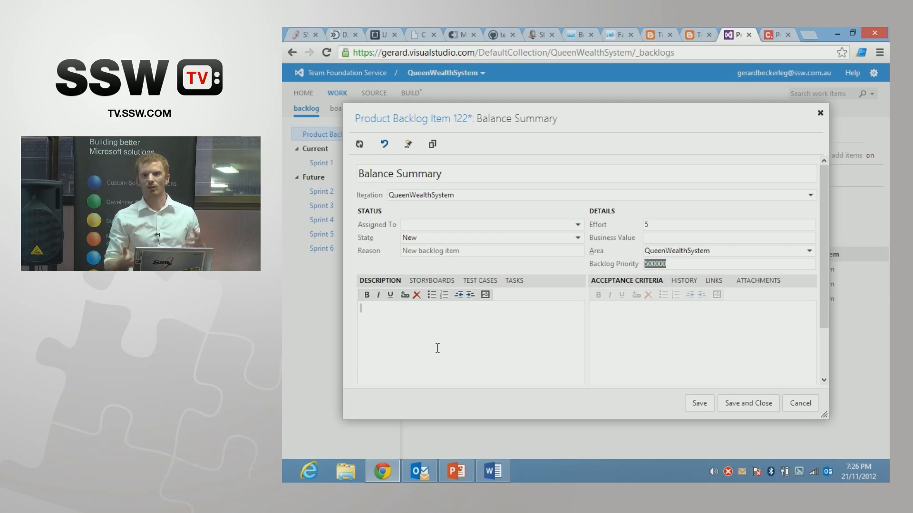
click(486, 296)
click(517, 265)
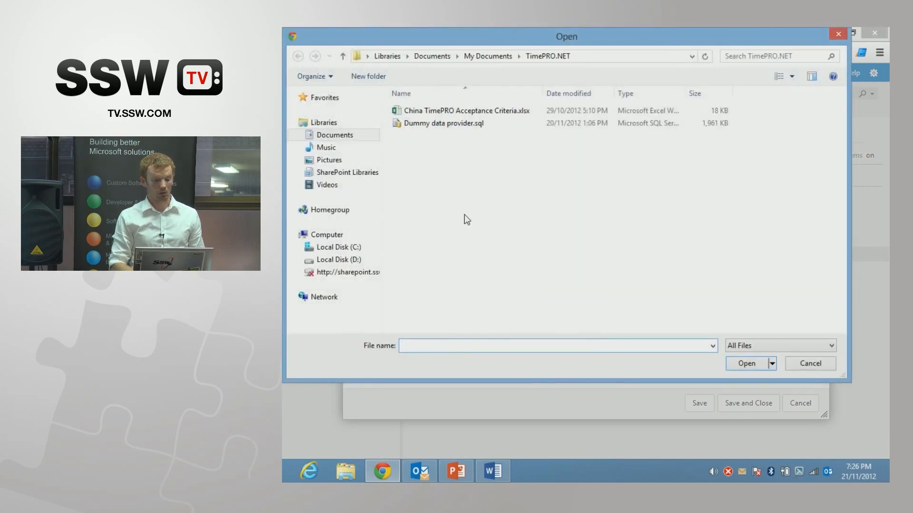
click(333, 161)
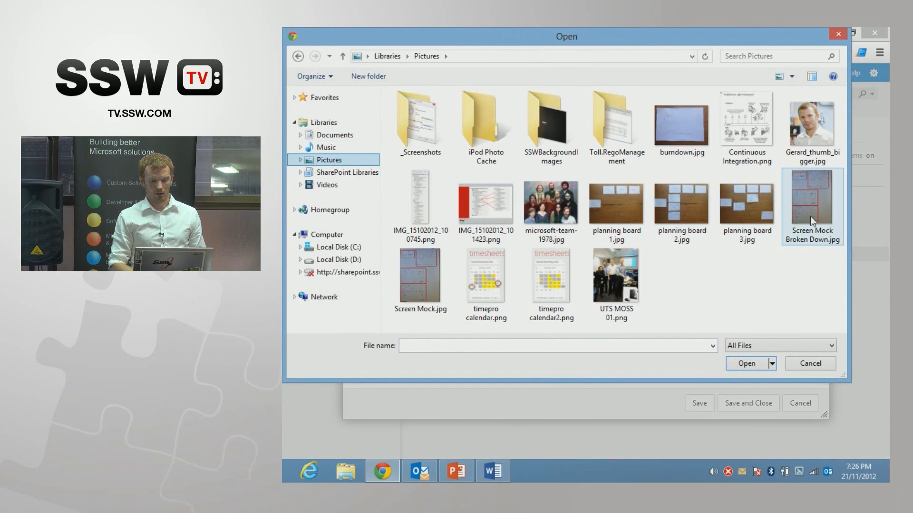
click(818, 207)
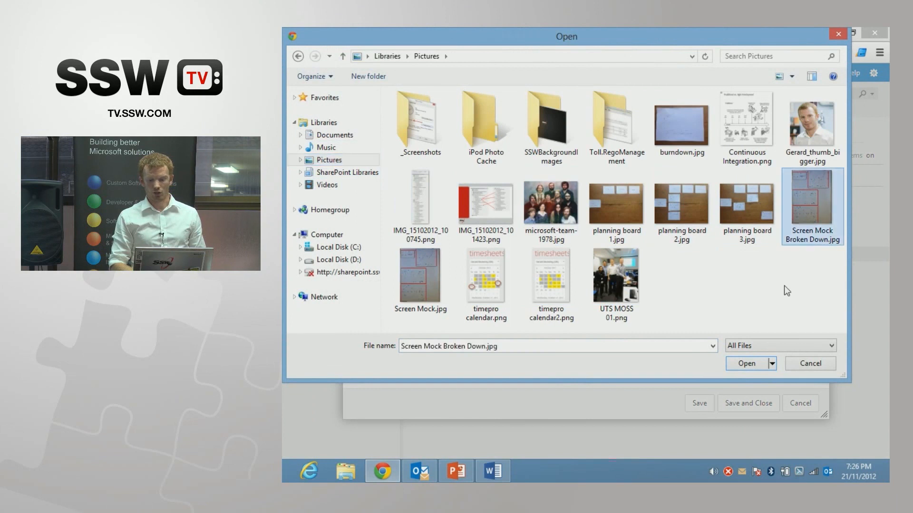
click(744, 363)
click(630, 300)
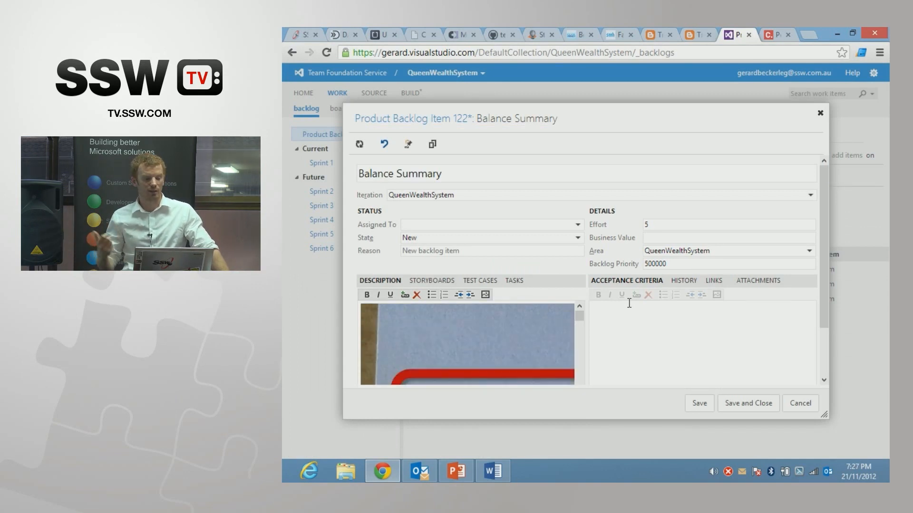
Step: Enter "dd/mm/yyyy" as the acceptance criteria of the Balance Summary item
click(638, 318)
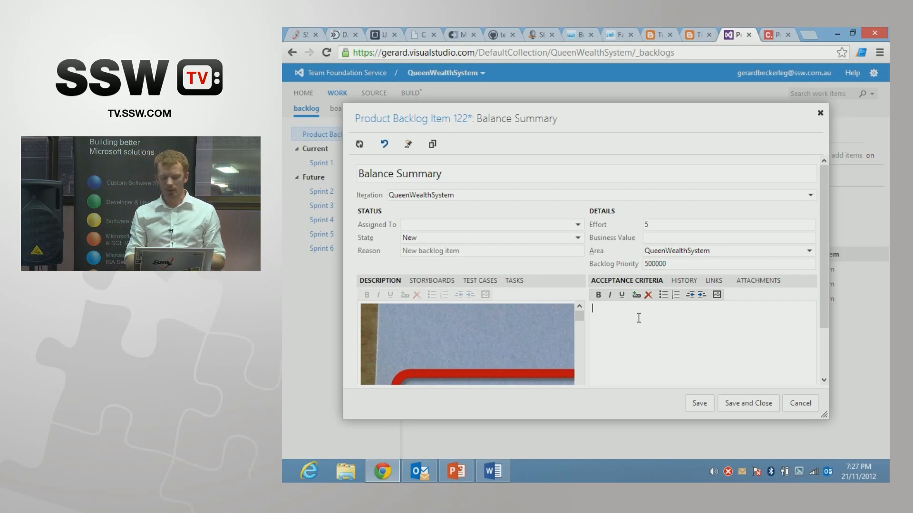
text(dd)
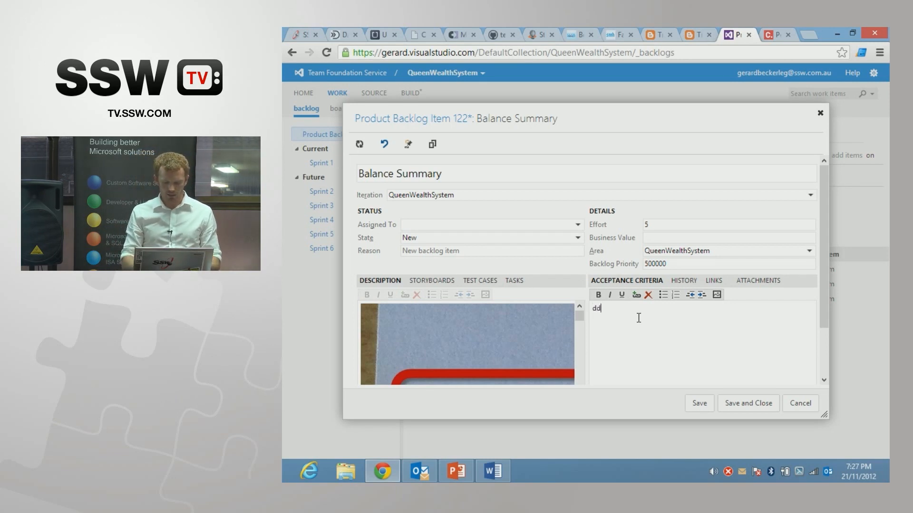
text(/mm/)
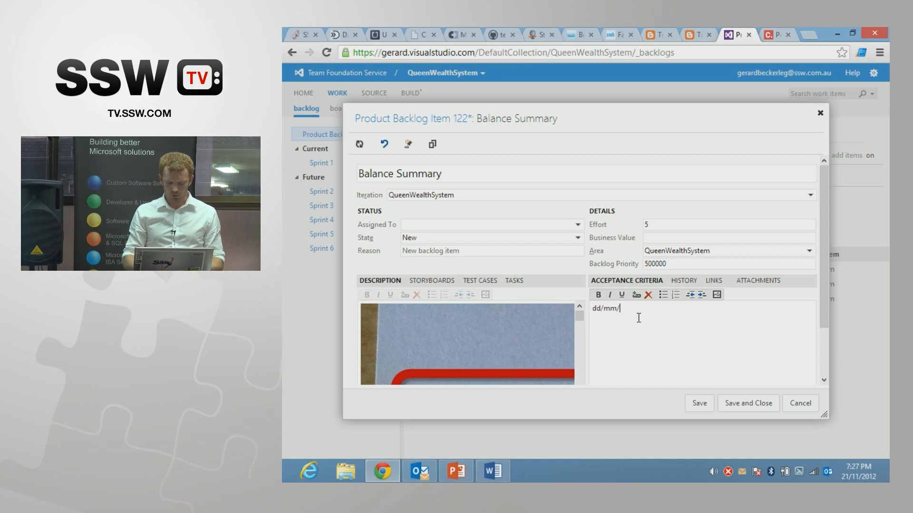
text(yyyy)
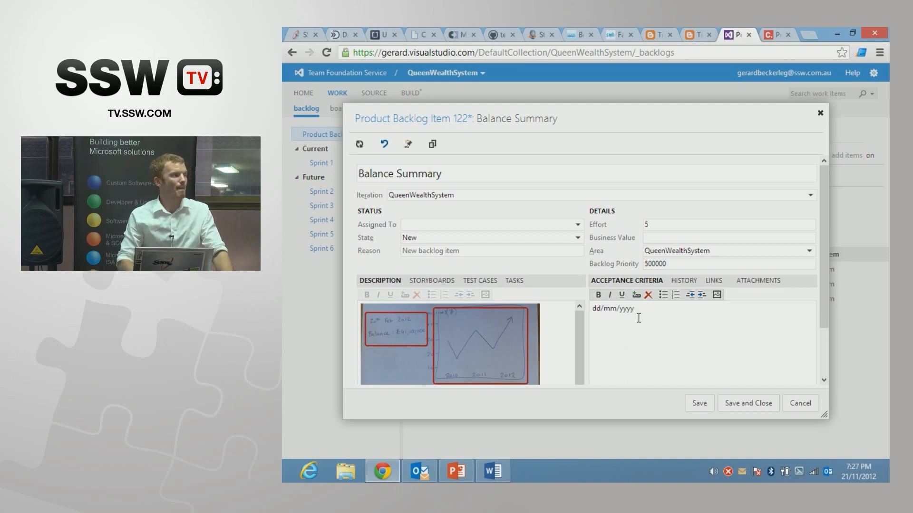
click(564, 349)
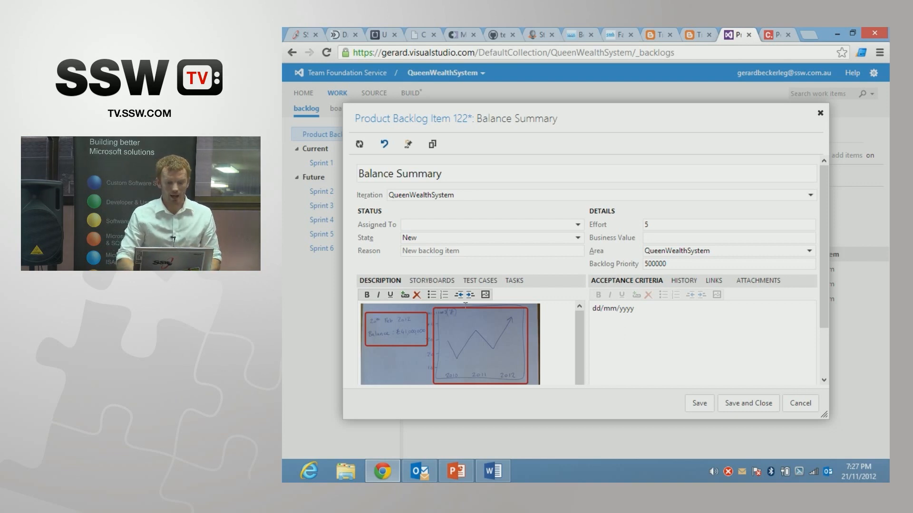
Step: Start storyboarding for the Balance Summary item in PowerPoint and browse the storyboard shapes to the Backgrounds group
click(434, 285)
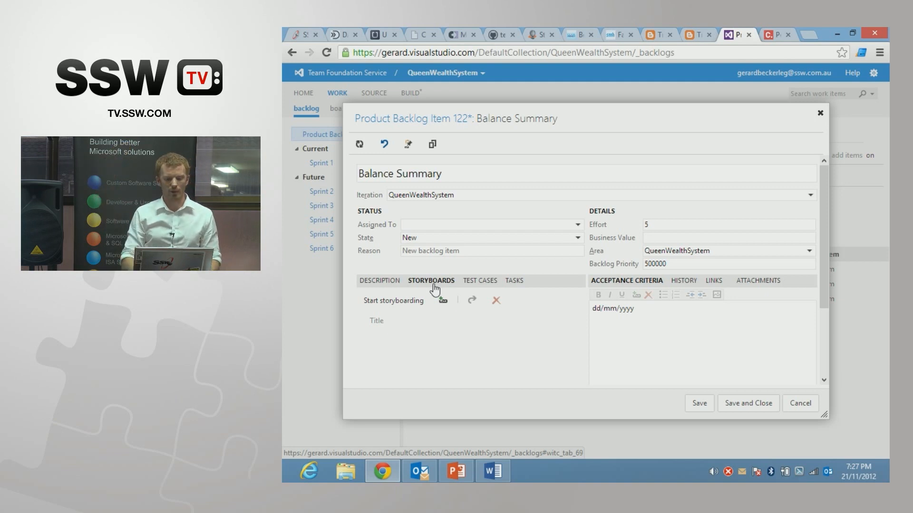
click(405, 301)
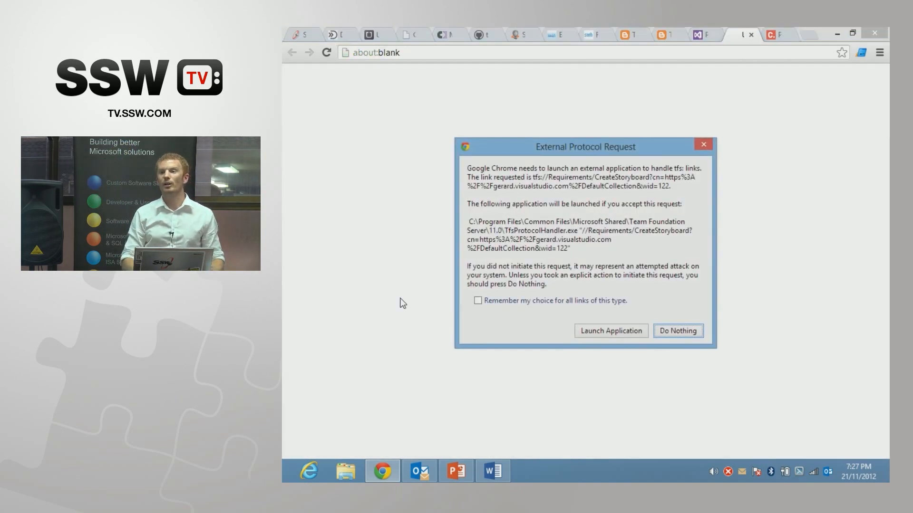
click(603, 333)
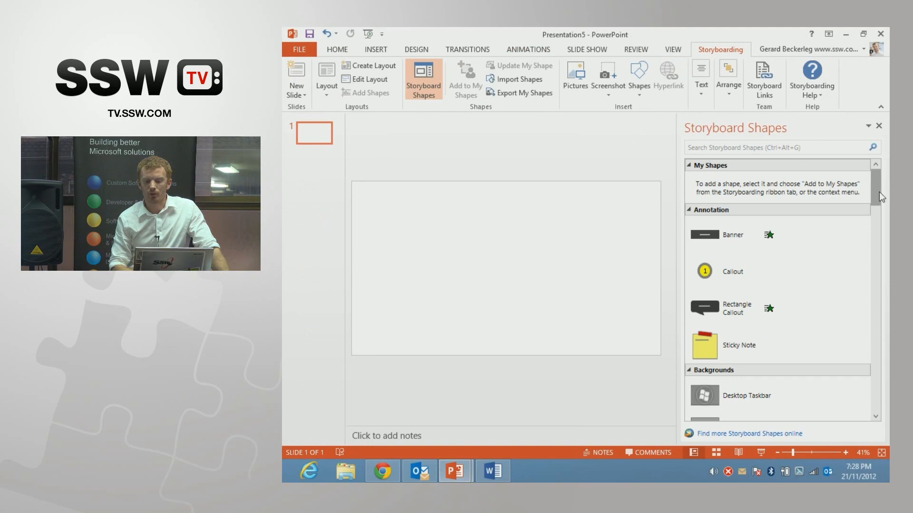
drag(879, 192, 877, 220)
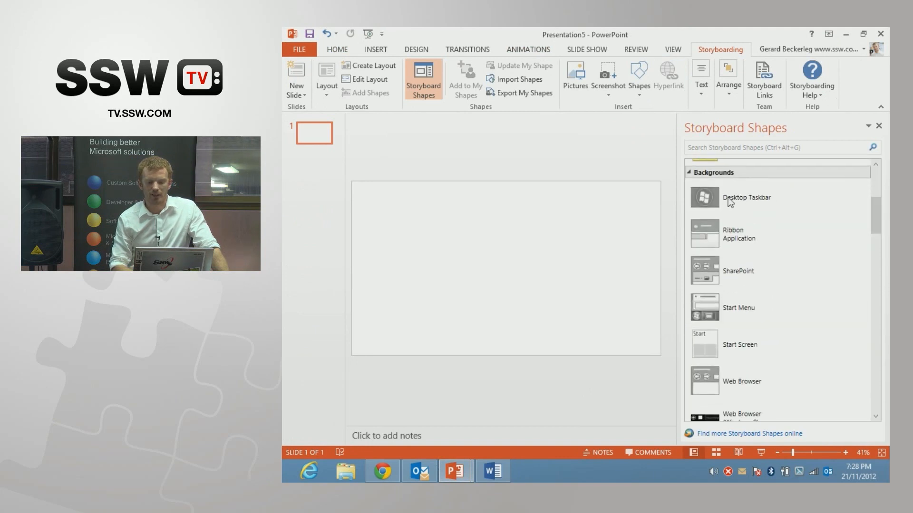
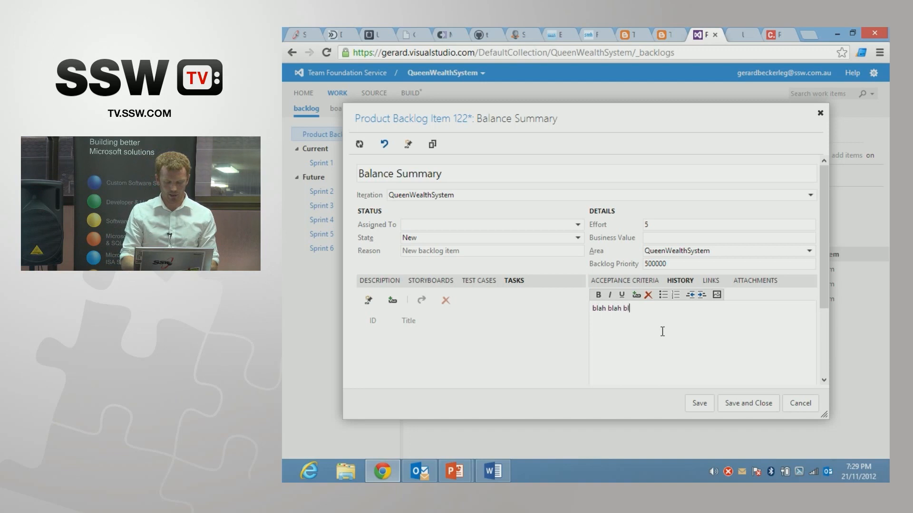
Step: Add the history comment "blah blah blah" to the Balance Summary item, save it and view the item's discussion history
text(ah)
click(699, 403)
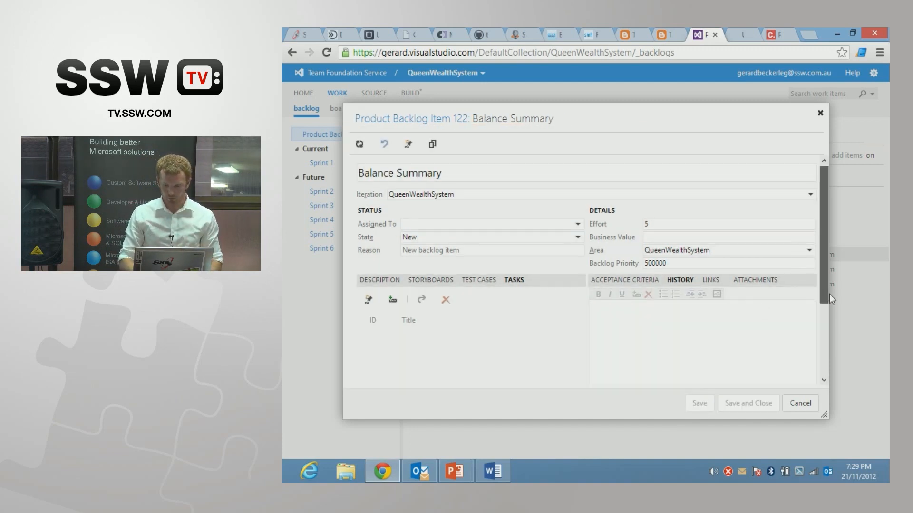
scroll(829, 304, down, 3)
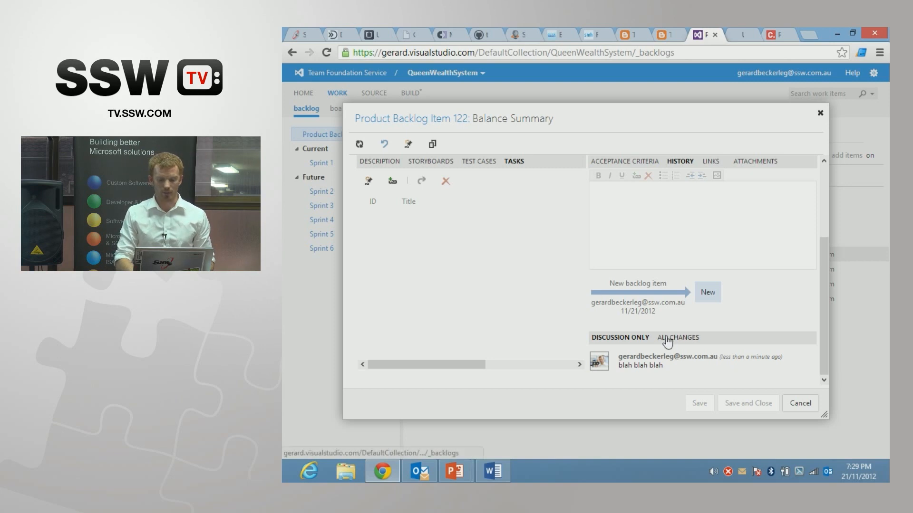
drag(825, 277, 826, 204)
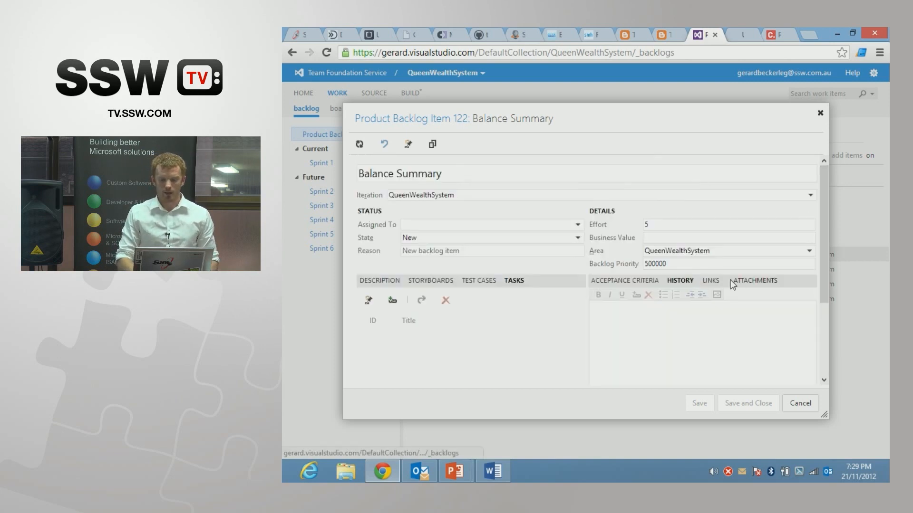
Step: Look through the links and attachments of the Balance Summary item and close it
click(716, 284)
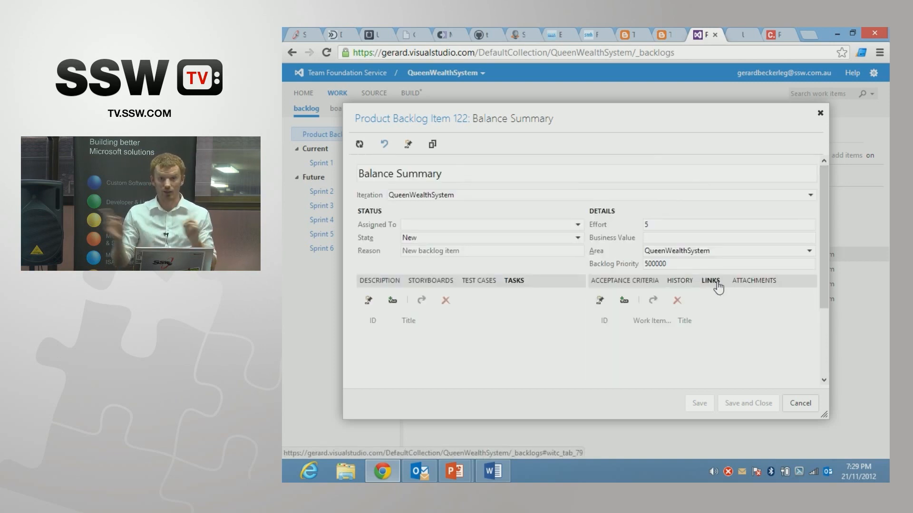
click(752, 285)
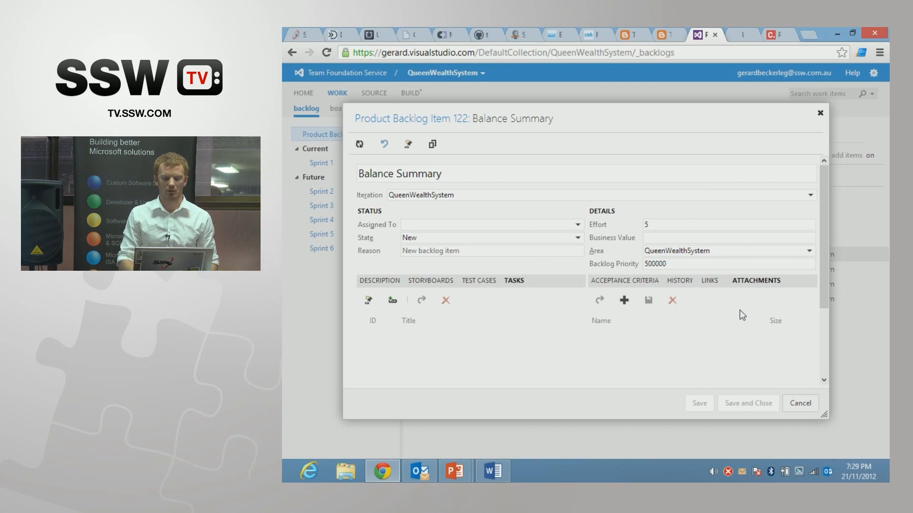
click(796, 407)
Step: Set the effort of the Incoming details backlog item to 15 and save it
double_click(500, 270)
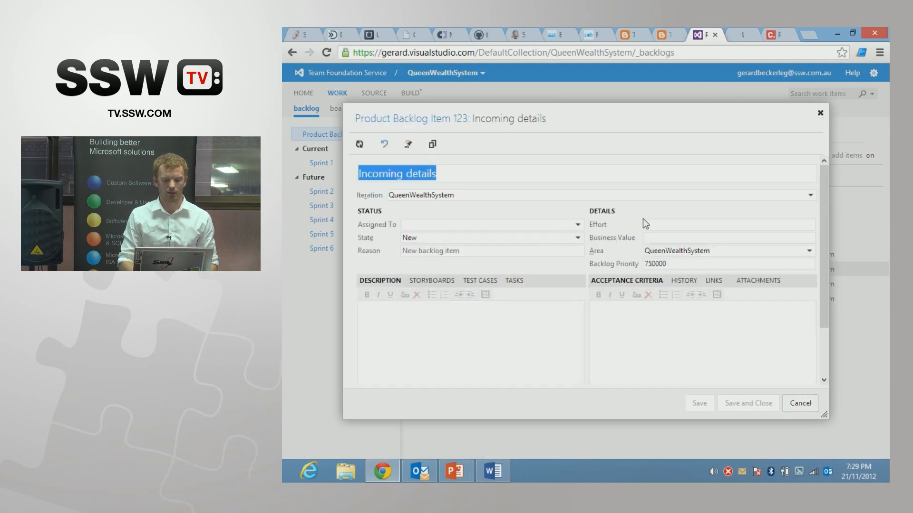
click(653, 223)
text(15)
click(742, 402)
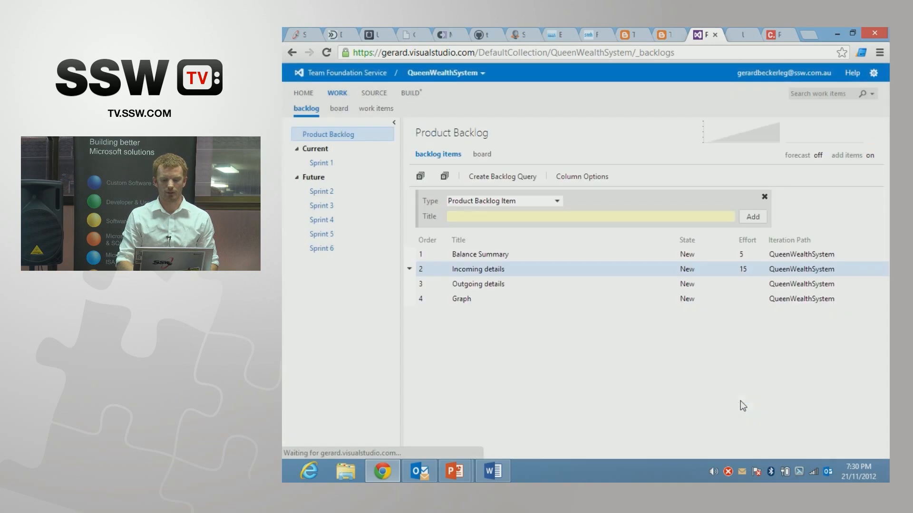
Step: Set the Outgoing details backlog item's effort to 15 and its state to Approved, saving the item
double_click(545, 283)
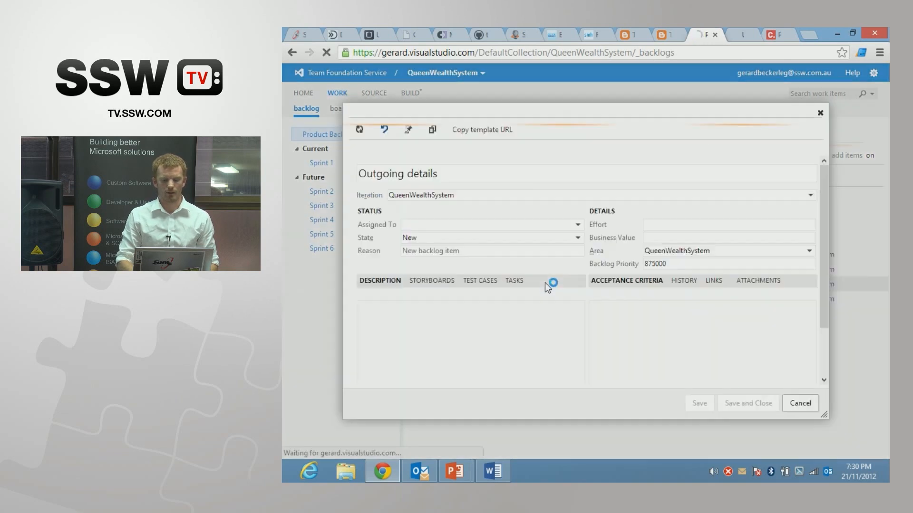
click(654, 228)
text(15)
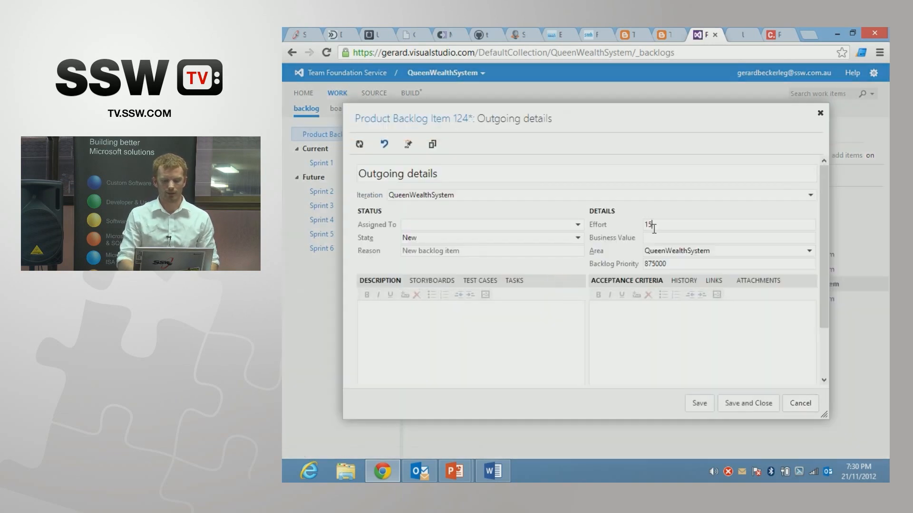
click(579, 238)
click(477, 278)
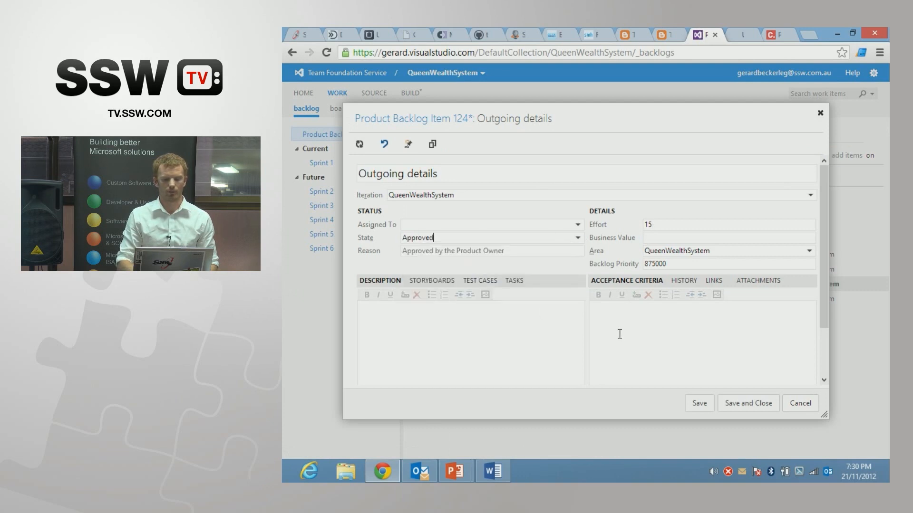
click(739, 404)
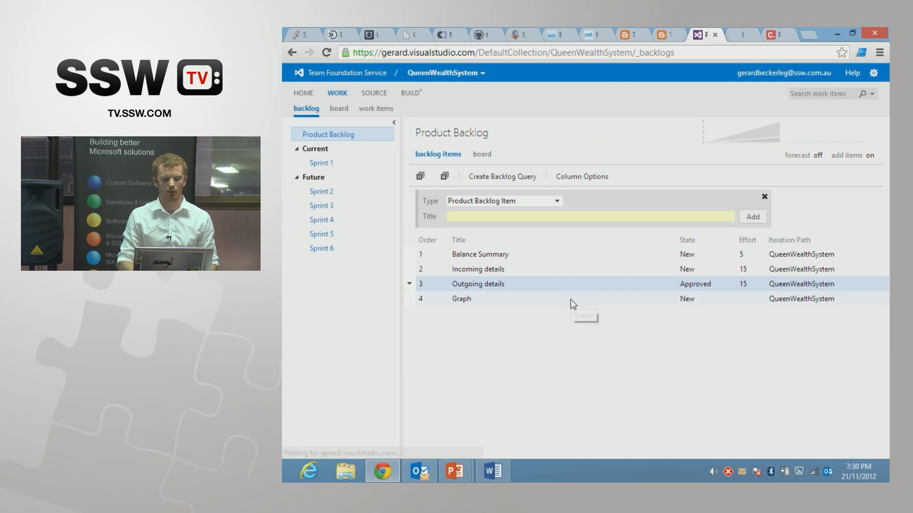
Step: Change the state of the Incoming details backlog item to Approved and save it
double_click(521, 270)
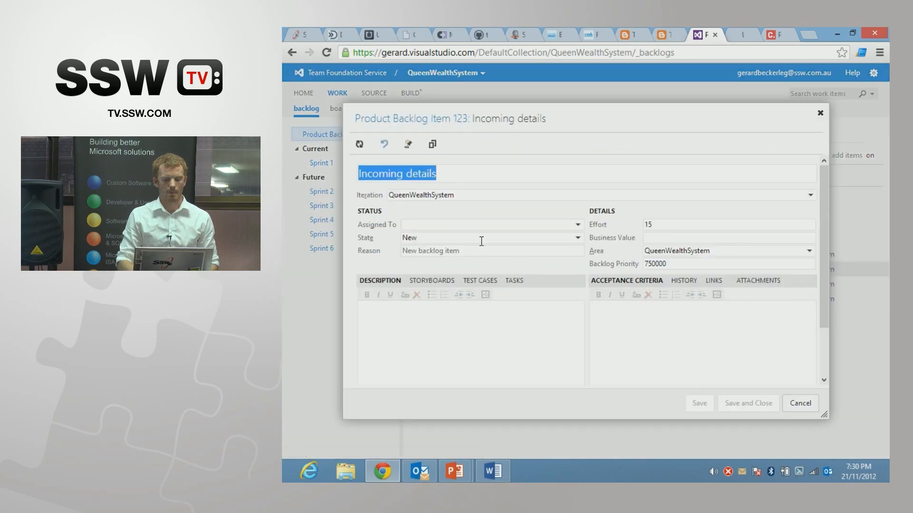
click(483, 240)
click(577, 238)
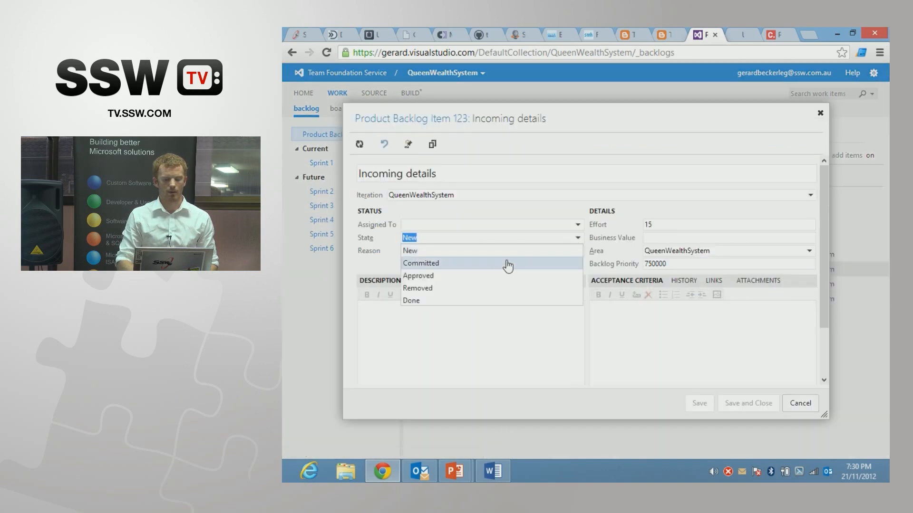
click(489, 276)
click(767, 408)
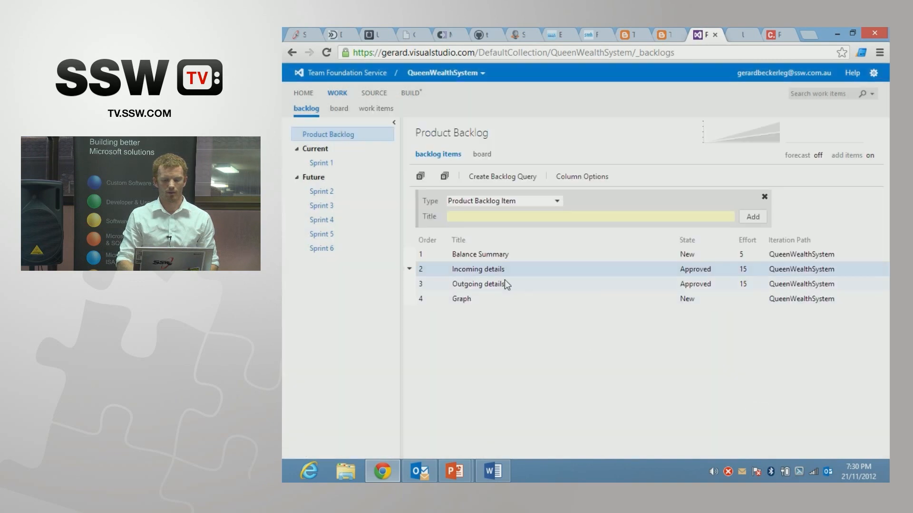
Step: Change the state of the Balance Summary backlog item to Approved and save it
double_click(494, 256)
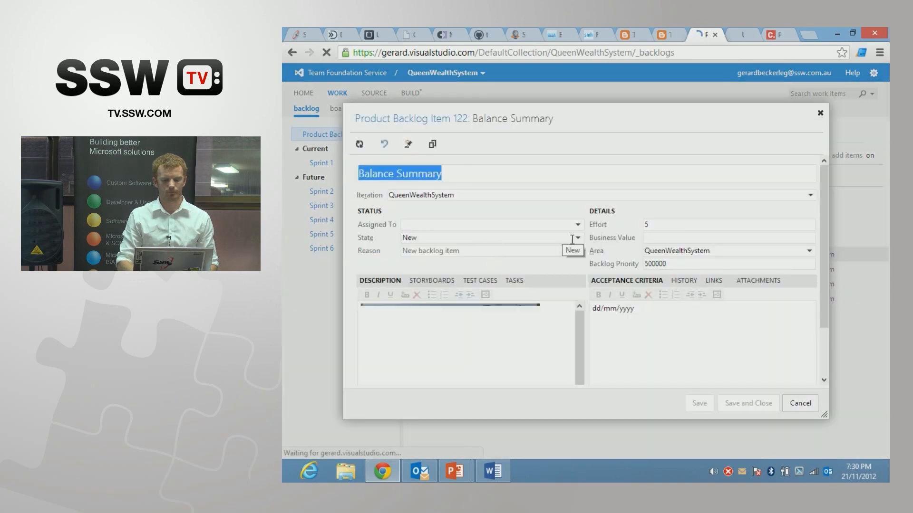
click(577, 238)
click(508, 277)
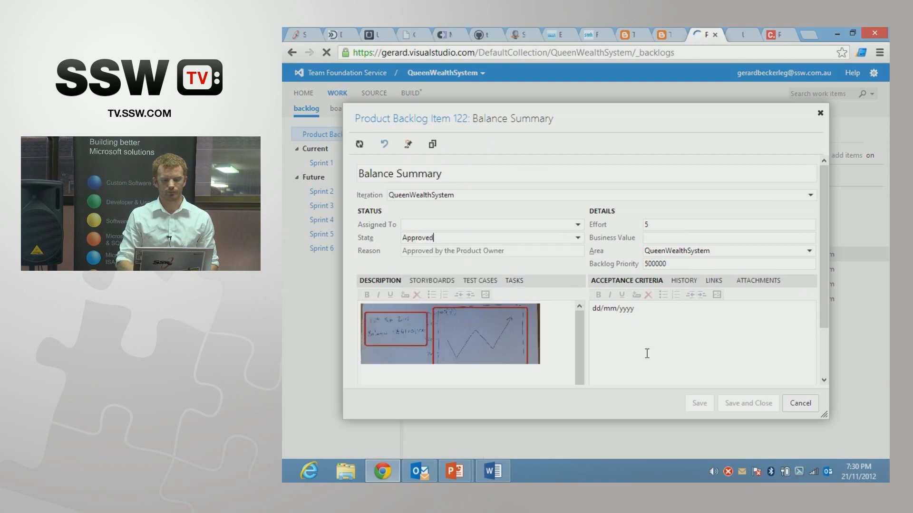
click(731, 403)
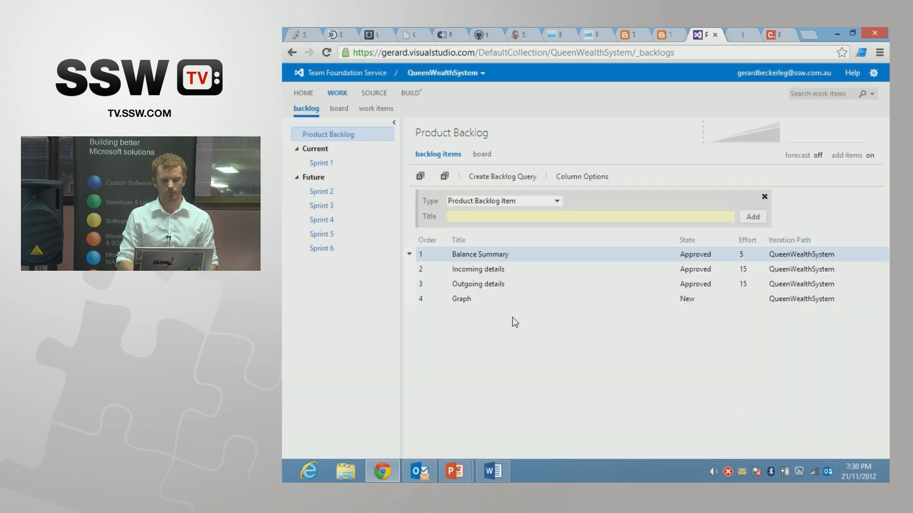
Step: Set the Graph backlog item's effort to 10 and its state to Approved, saving the item
double_click(461, 299)
click(647, 225)
text(5)
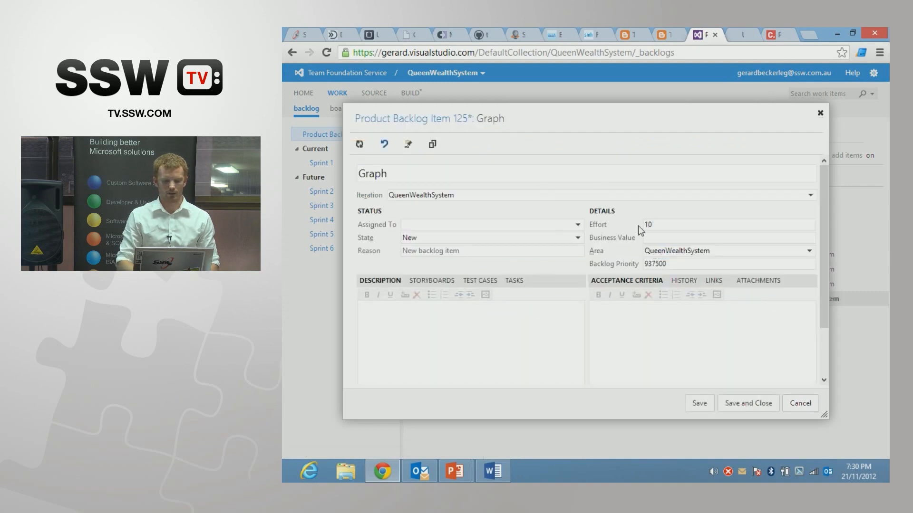
click(578, 239)
click(494, 274)
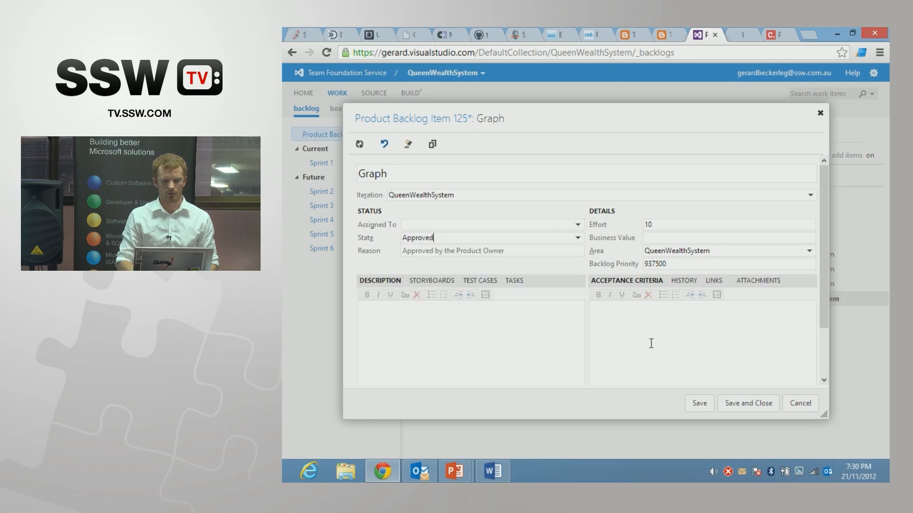
click(735, 404)
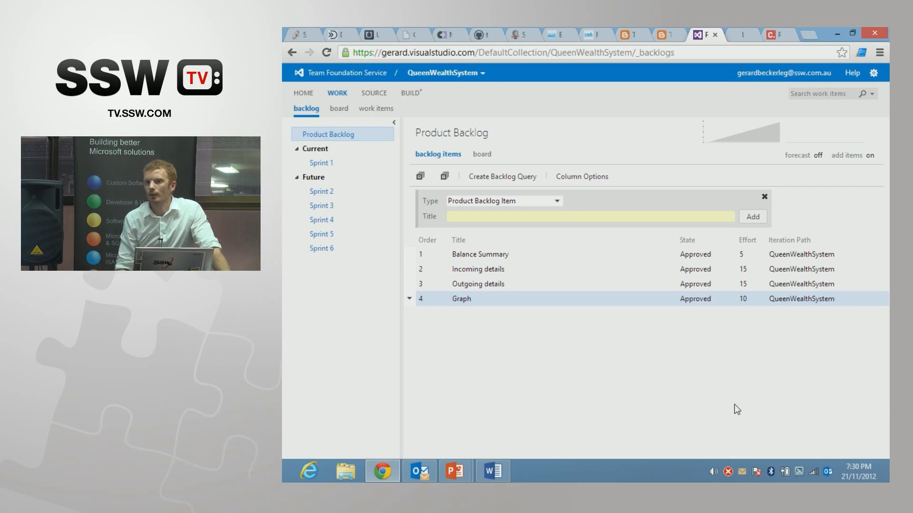
Step: Move Incoming details below Outgoing details in the backlog, and set its backlog priority to 1, refreshing the backlog order
click(489, 270)
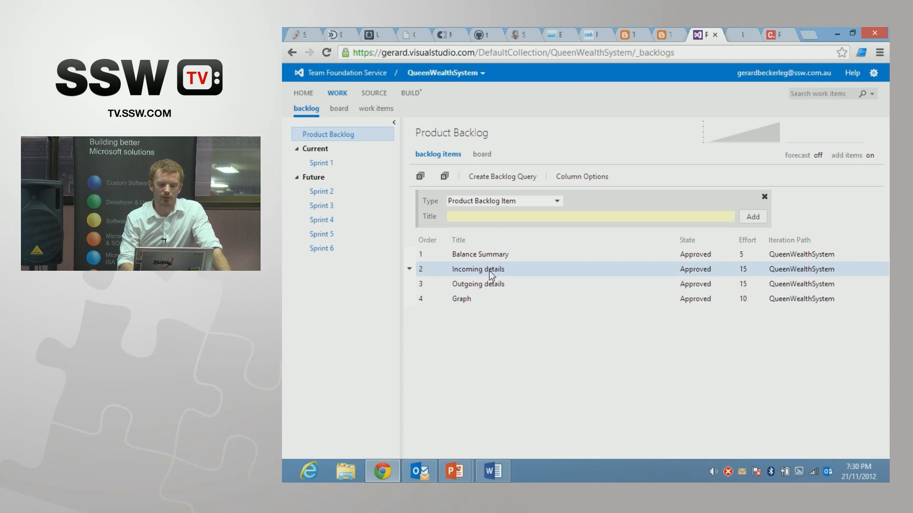
drag(489, 278, 486, 289)
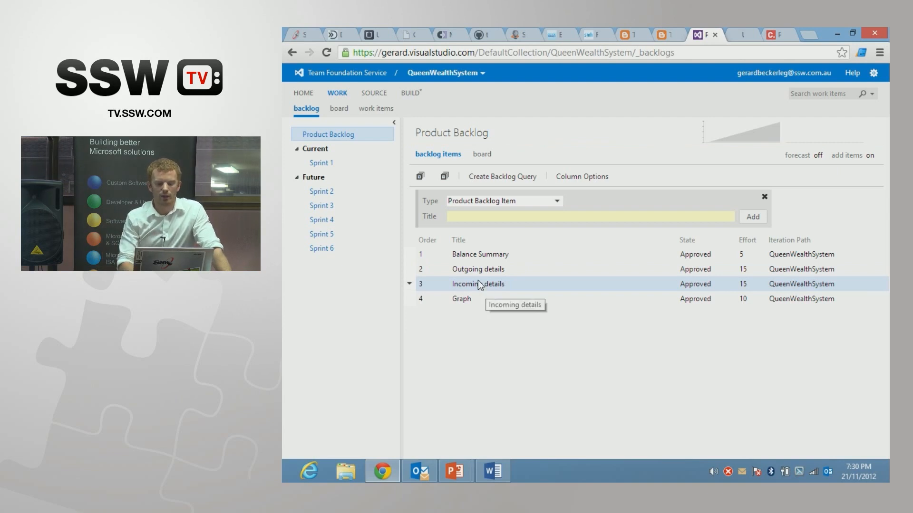
double_click(480, 284)
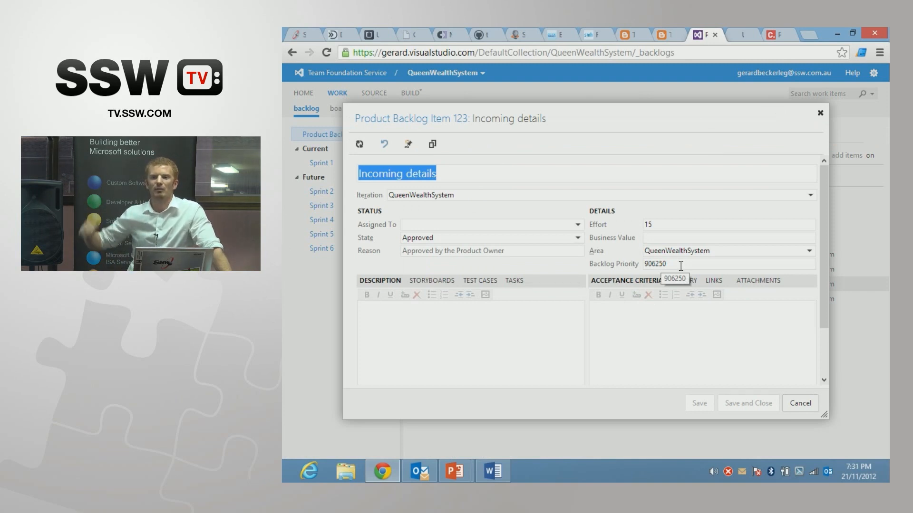
drag(680, 266, 614, 268)
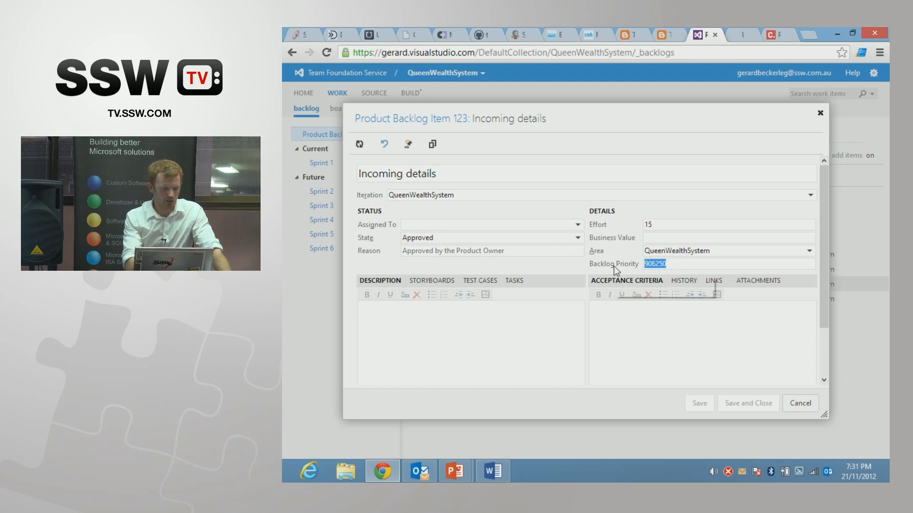
text(1)
click(741, 402)
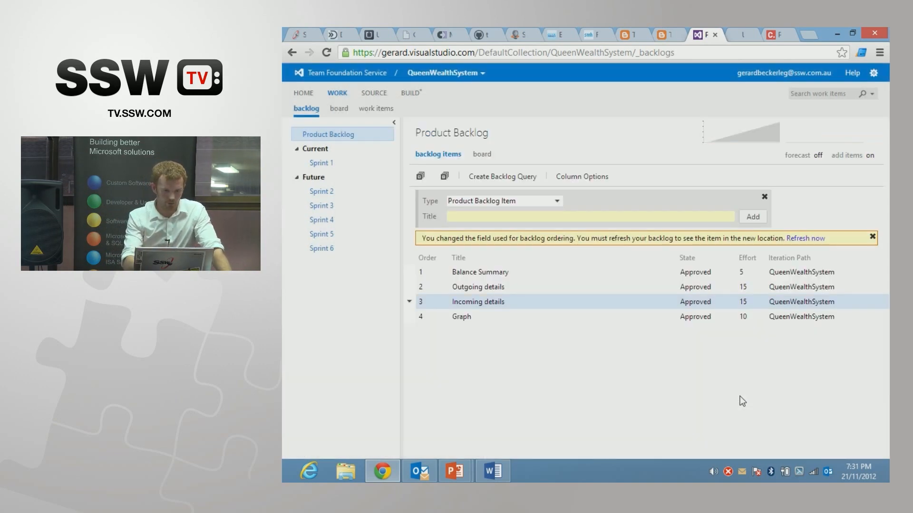
key(F5)
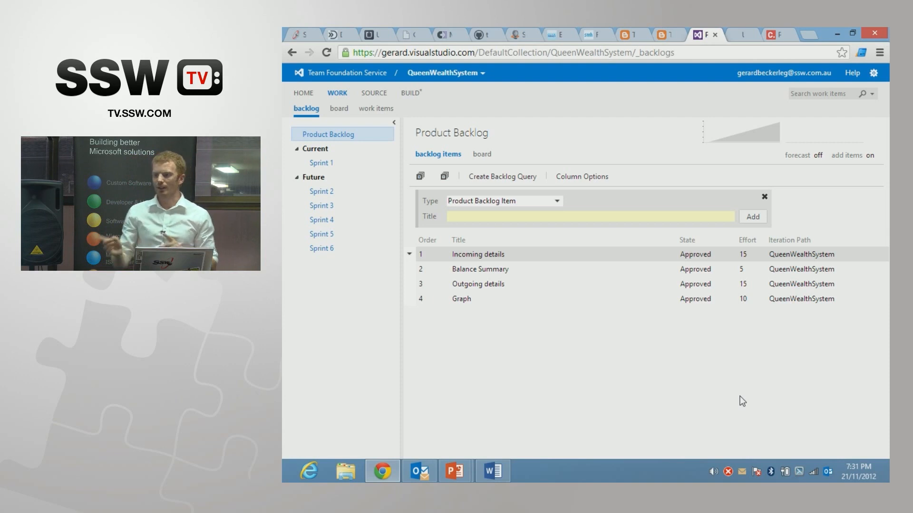
Step: Add a product backlog item titled "Epic" at the top of the backlog and open it to check its ID
click(496, 218)
text(Epic)
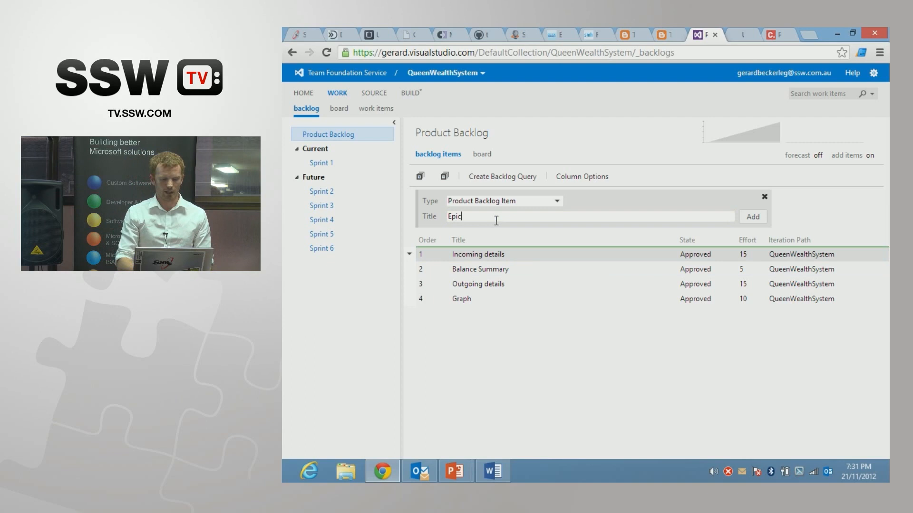
key(Return)
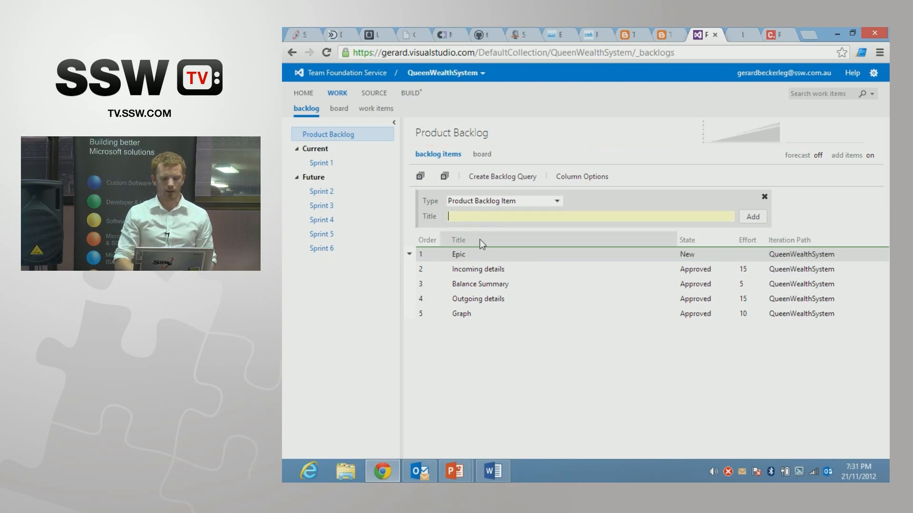
double_click(460, 254)
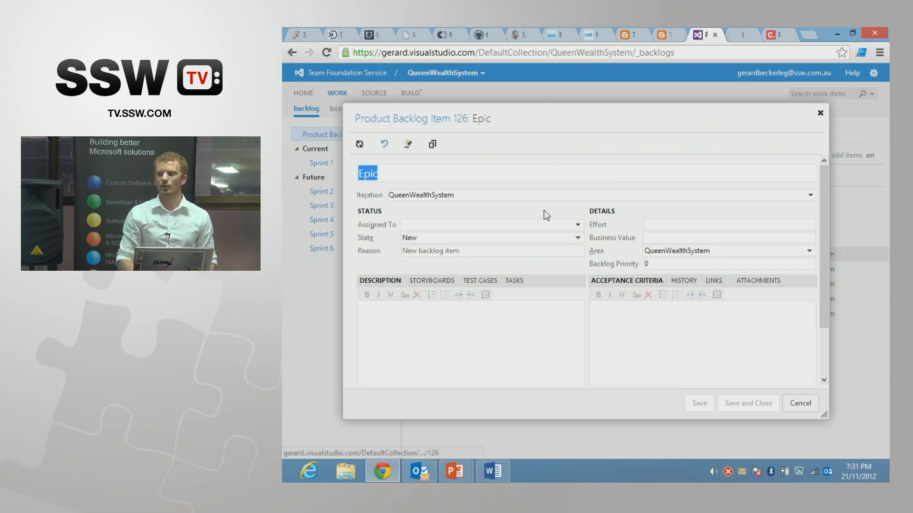
click(792, 405)
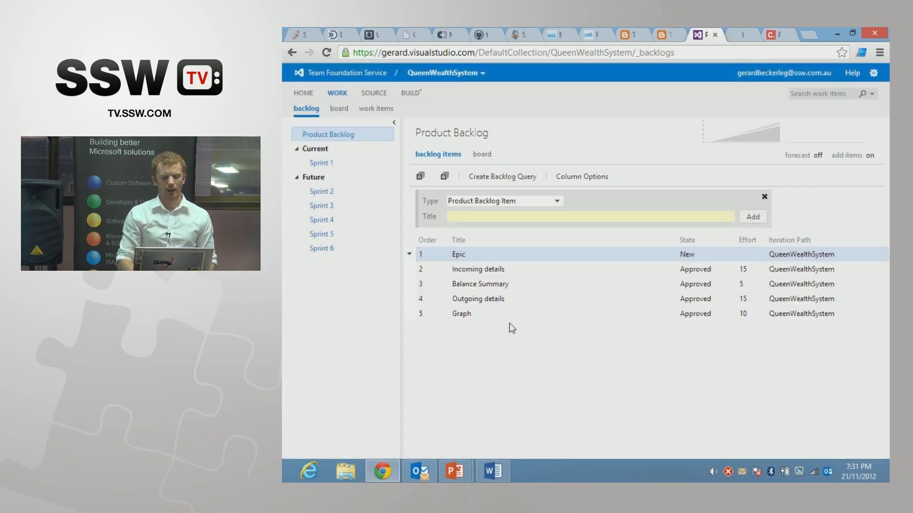
Step: Link the Incoming details backlog item to work item 126 (Epic) as its parent, save it and refresh the backlog
double_click(480, 273)
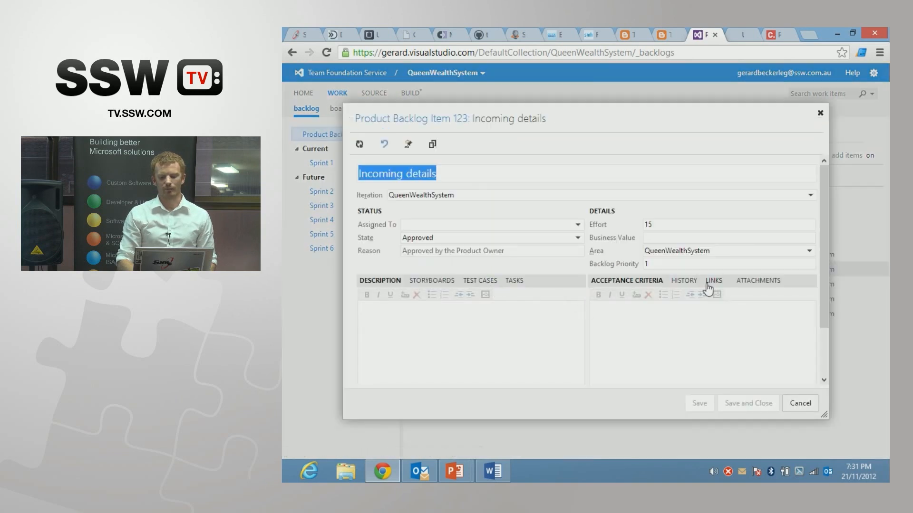
click(711, 284)
click(623, 301)
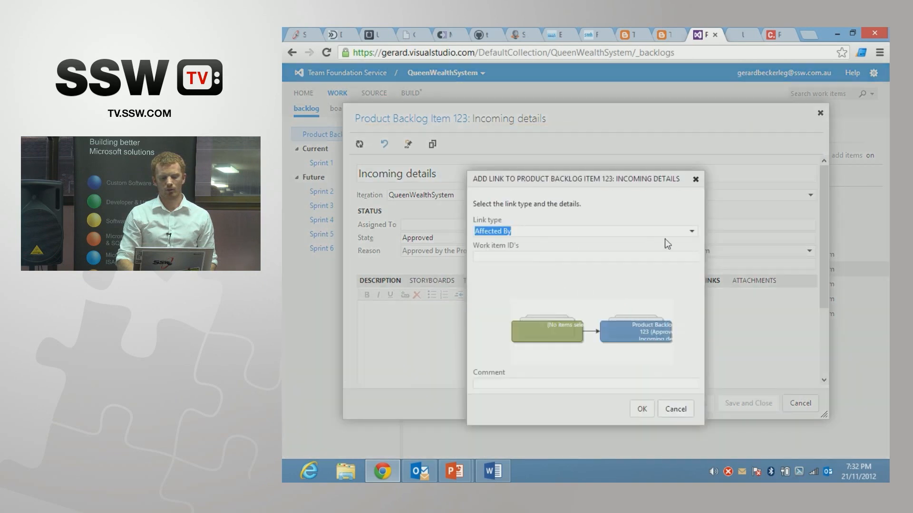
click(690, 231)
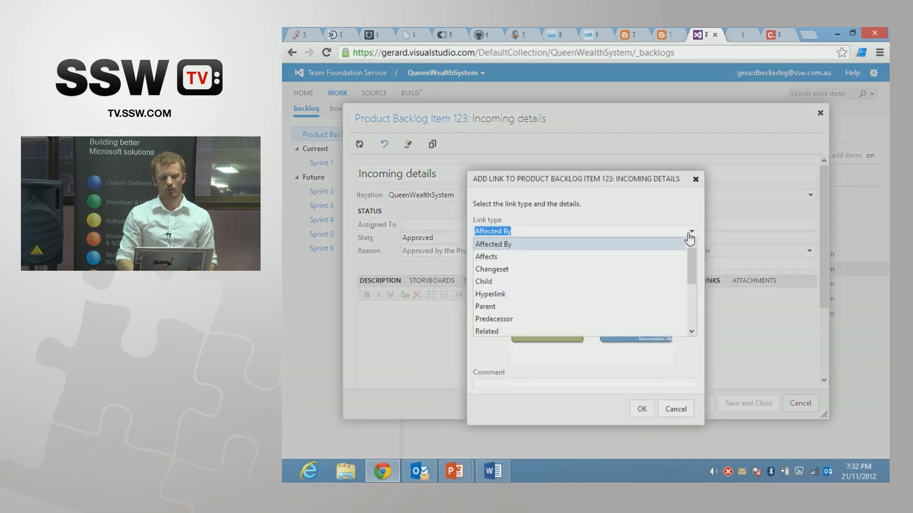
click(544, 307)
click(517, 260)
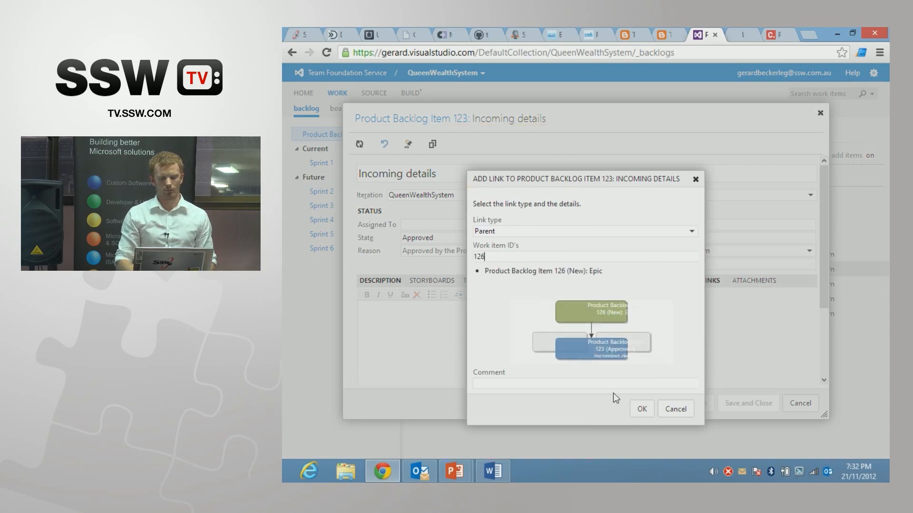
drag(603, 271, 484, 276)
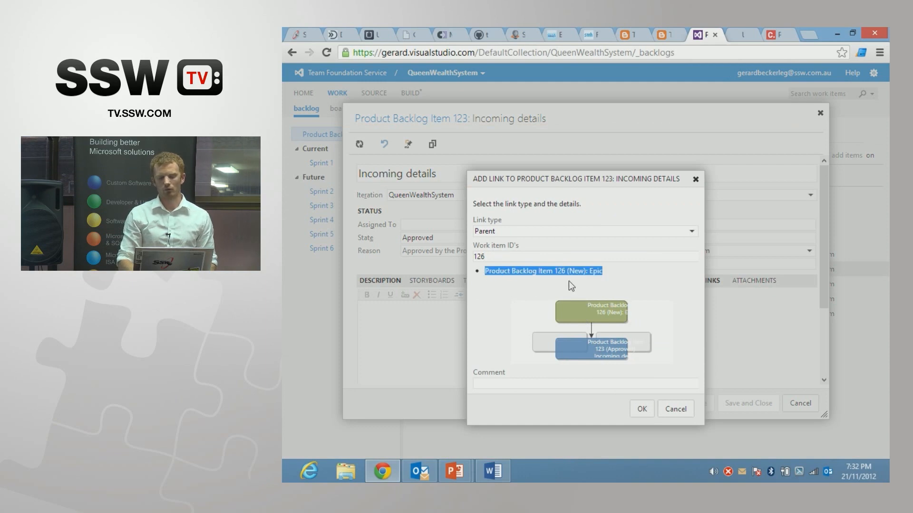
click(638, 412)
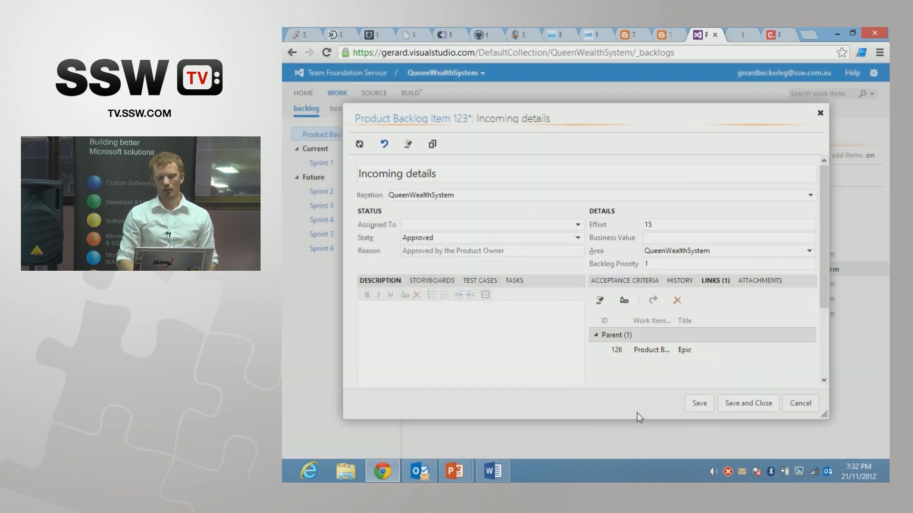
click(746, 403)
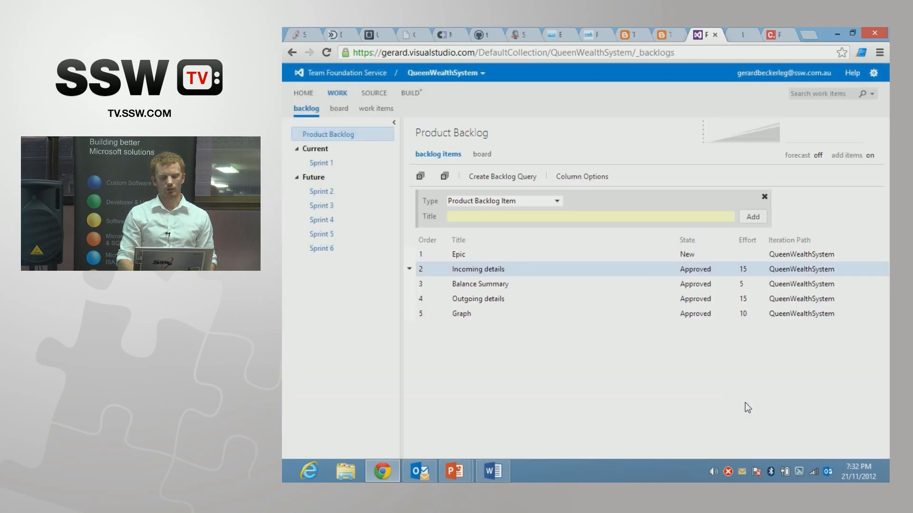
key(F5)
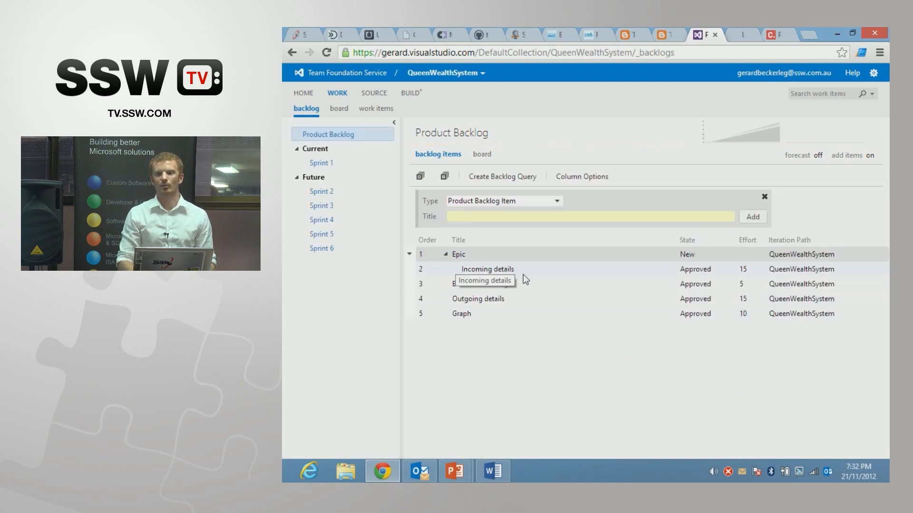
Step: Set the Epic backlog item's effort to 15 and save the item
double_click(615, 253)
click(660, 224)
text(15)
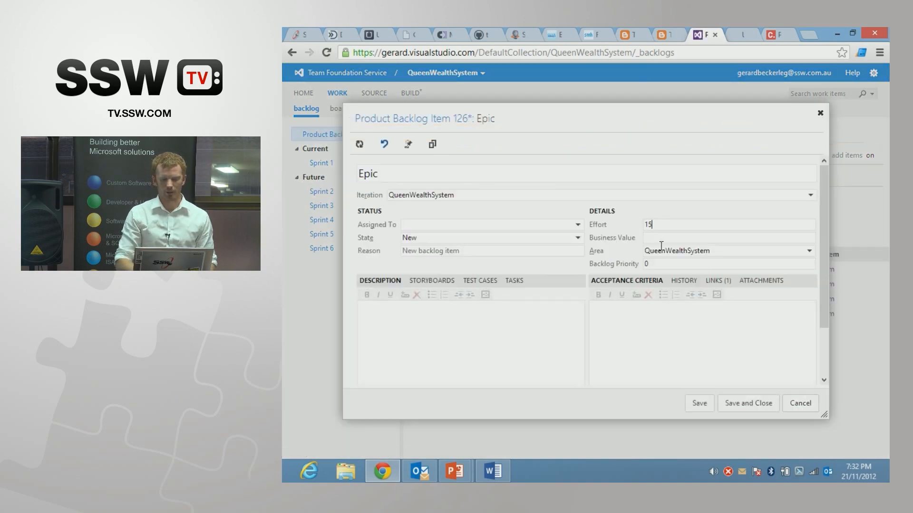
click(746, 403)
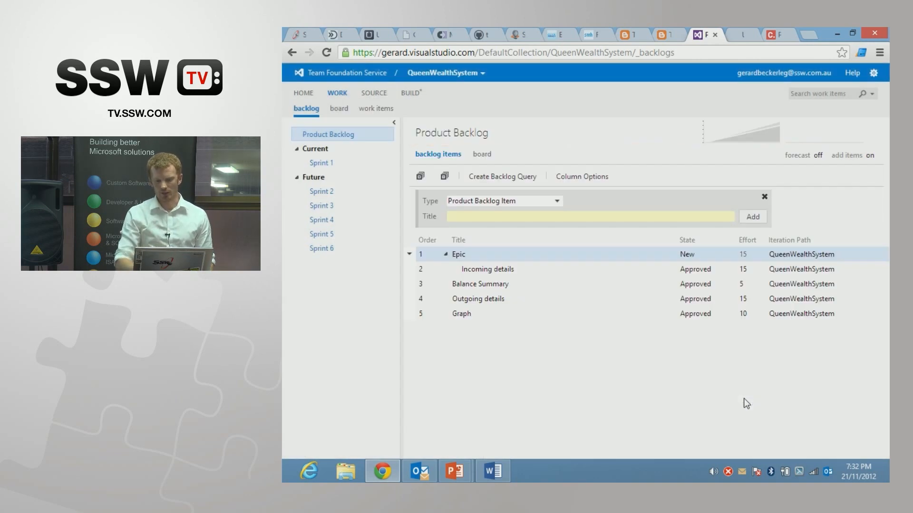
click(699, 274)
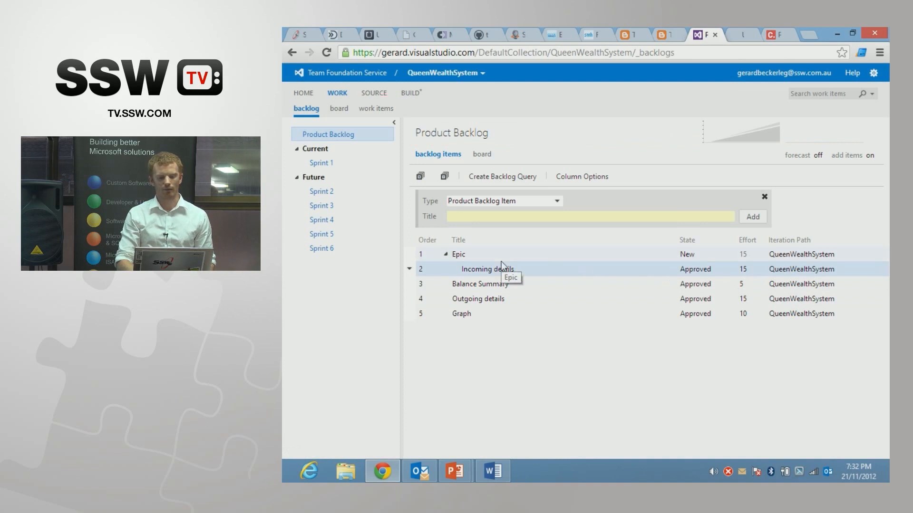
click(469, 256)
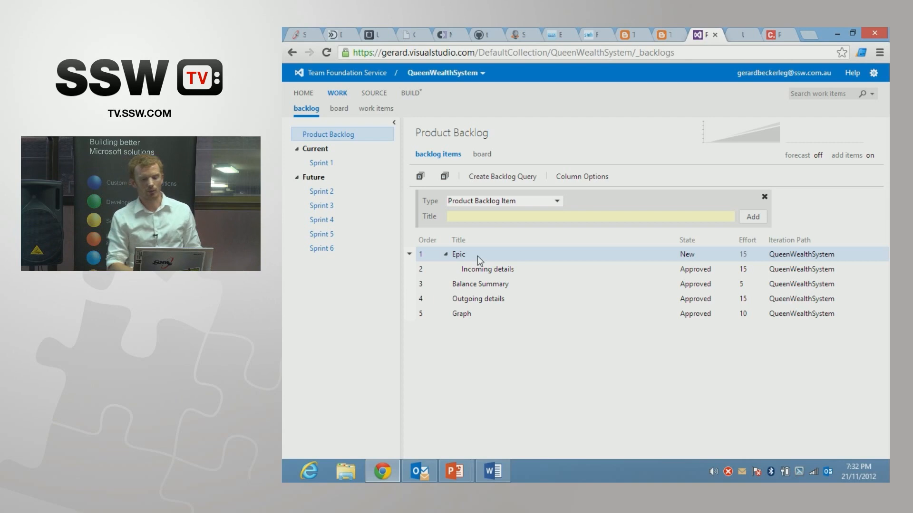
Step: Open the project's iteration settings and exclude Sprints 2 to 6 from iteration planning, keeping only Sprint 1 selected
click(874, 74)
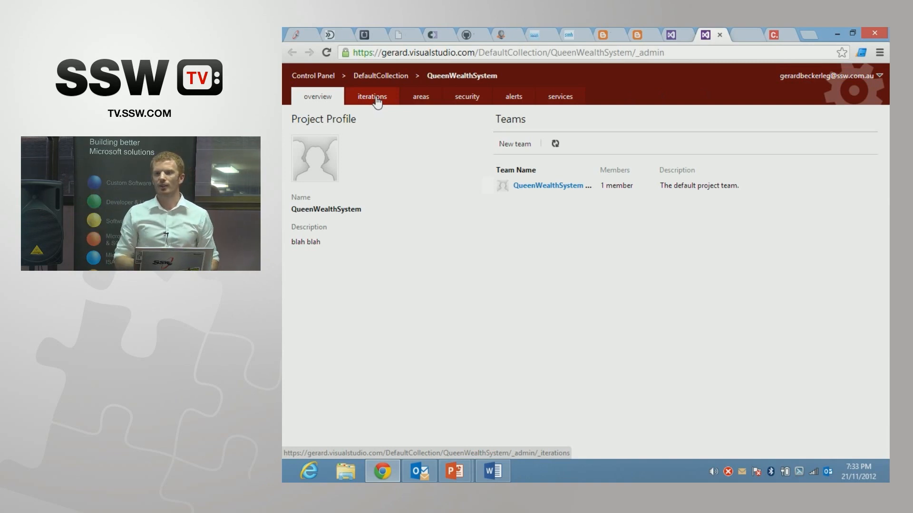
click(376, 99)
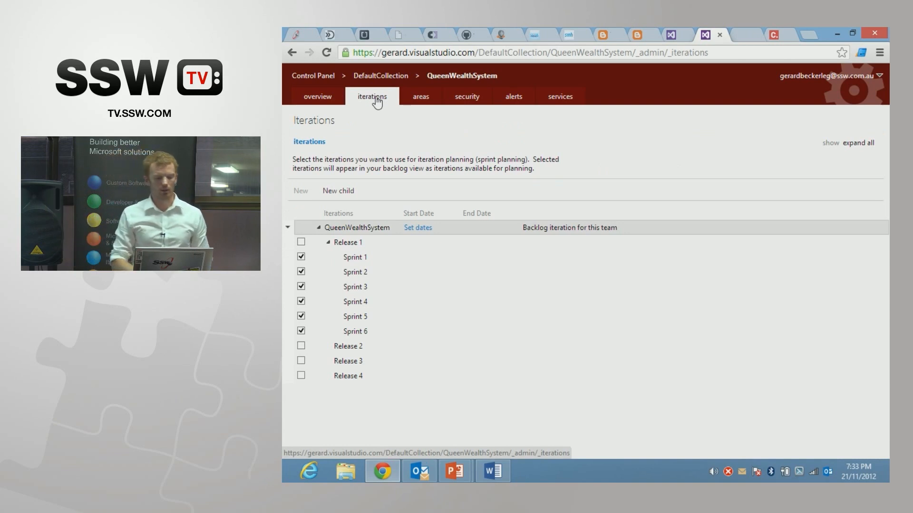
click(300, 277)
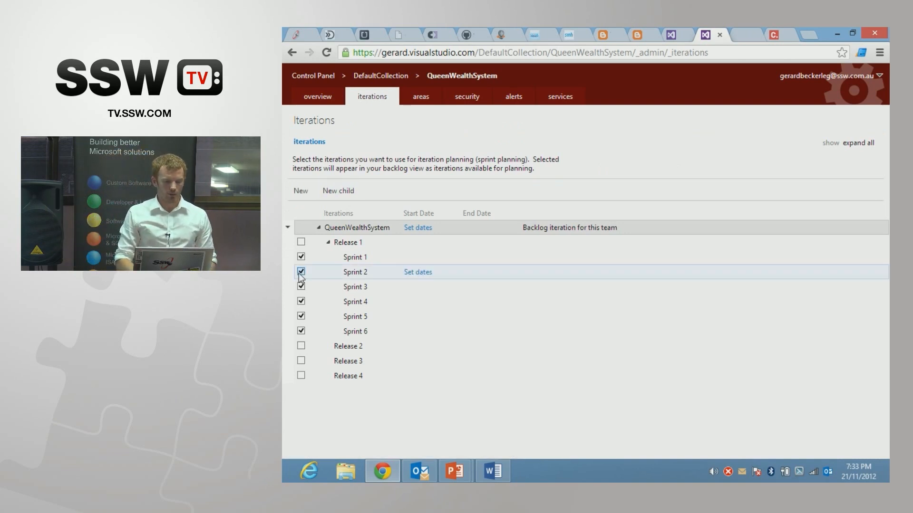
click(300, 272)
click(300, 286)
click(301, 301)
click(300, 316)
click(301, 331)
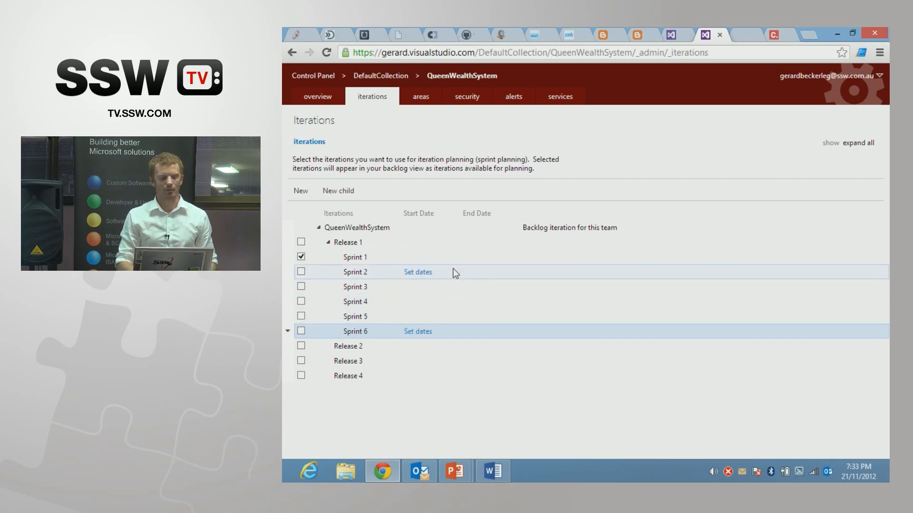
Step: Set Sprint 1's start date to 11/20/2012 and end date to 11/27/2012, and save the iteration
click(422, 258)
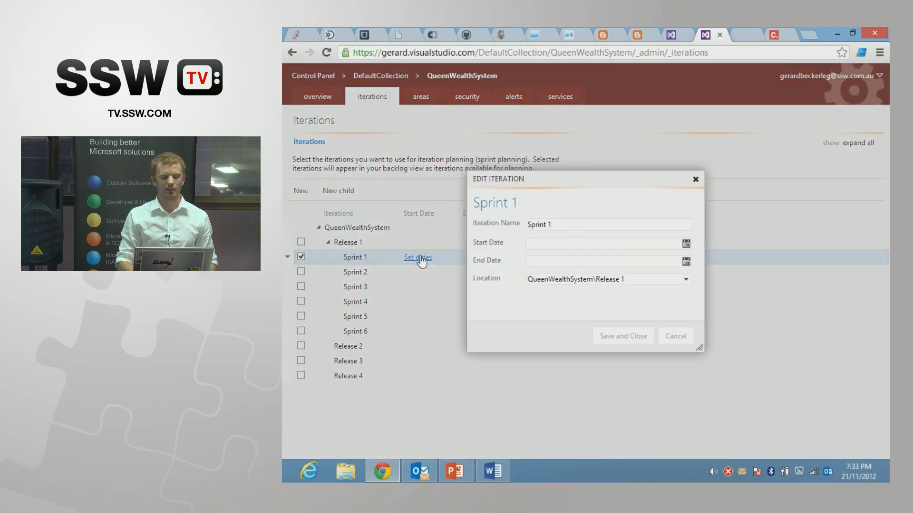
click(686, 243)
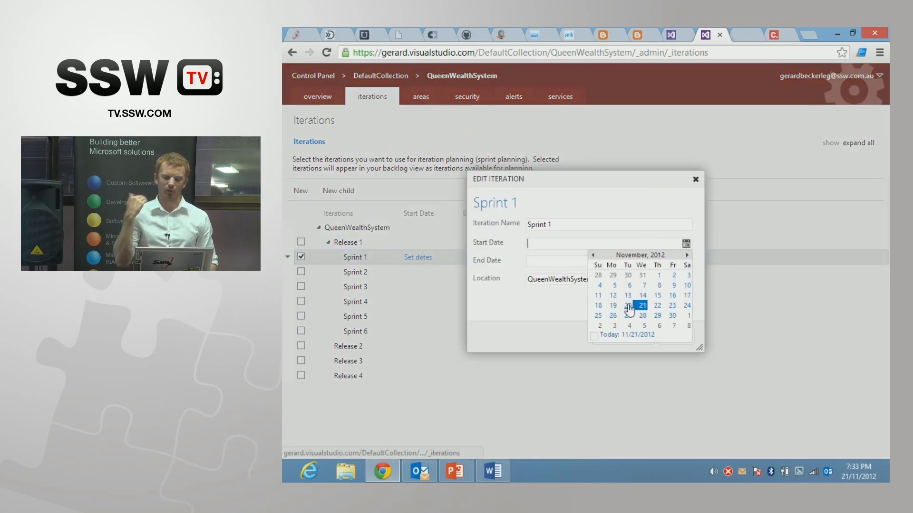
click(629, 307)
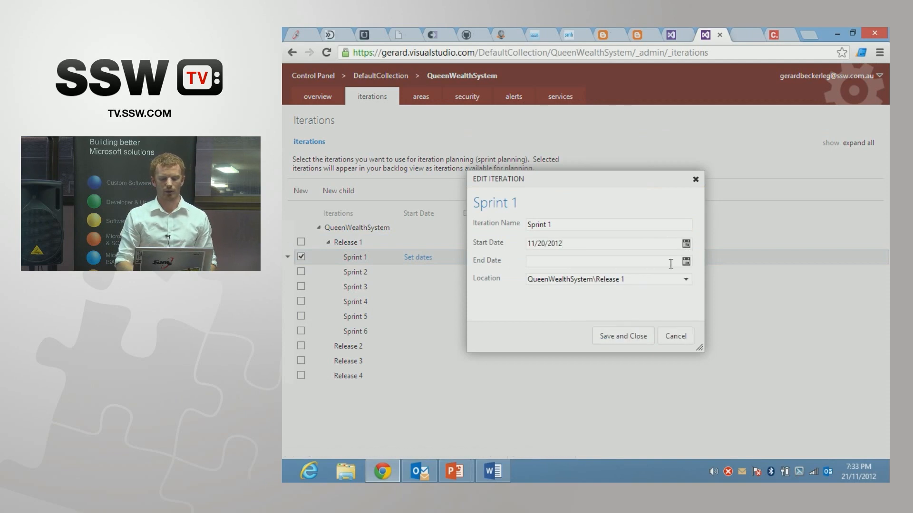
click(686, 263)
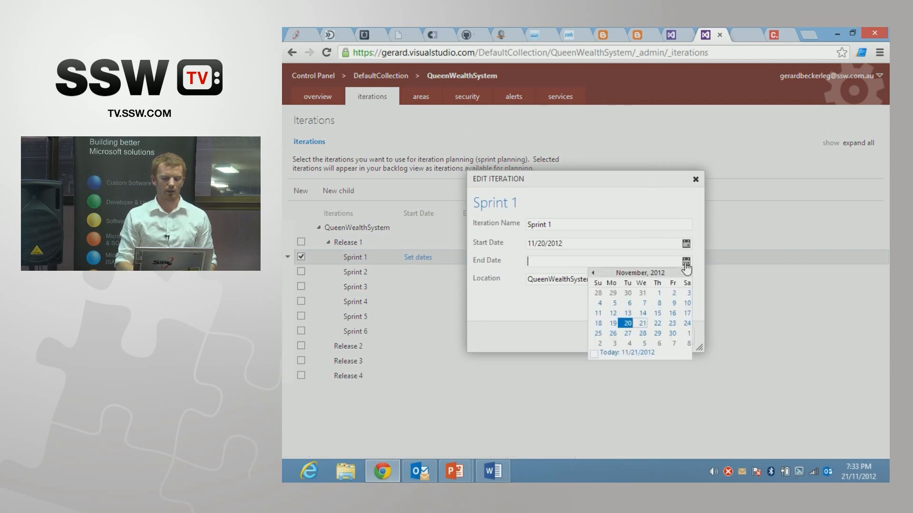
click(627, 334)
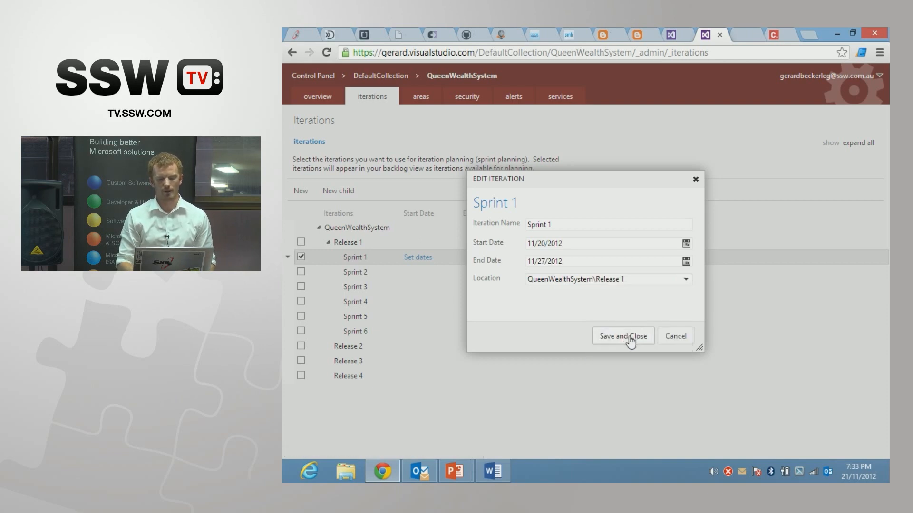
click(633, 337)
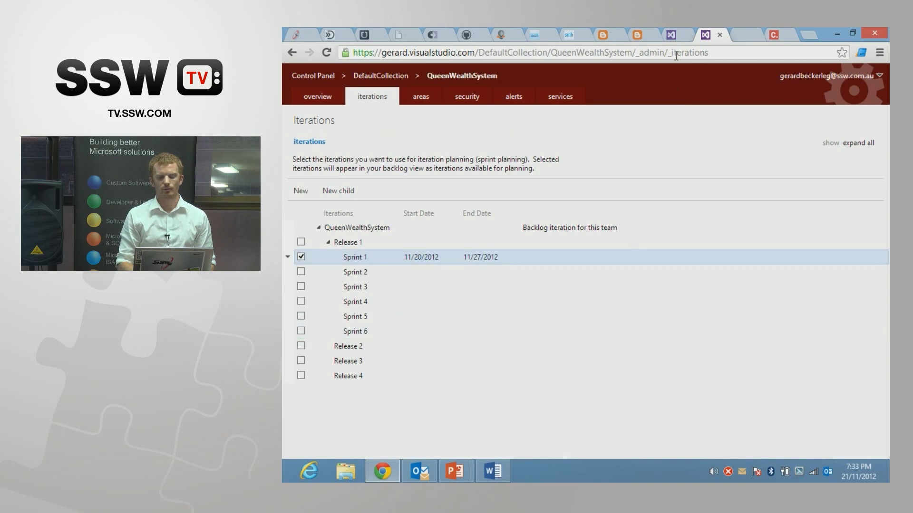
Step: Refresh the product backlog, open Sprint 1's capacity planning and inspect the days off settings for the entire team
click(676, 33)
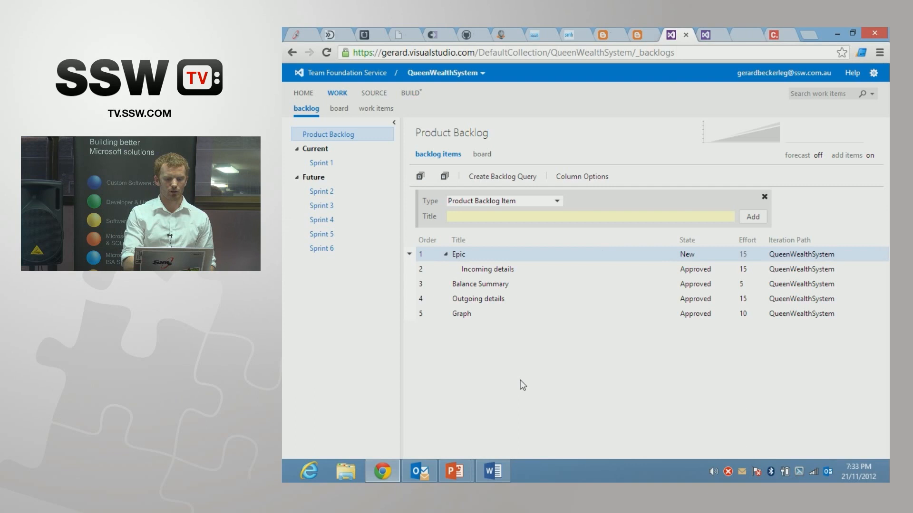
key(F5)
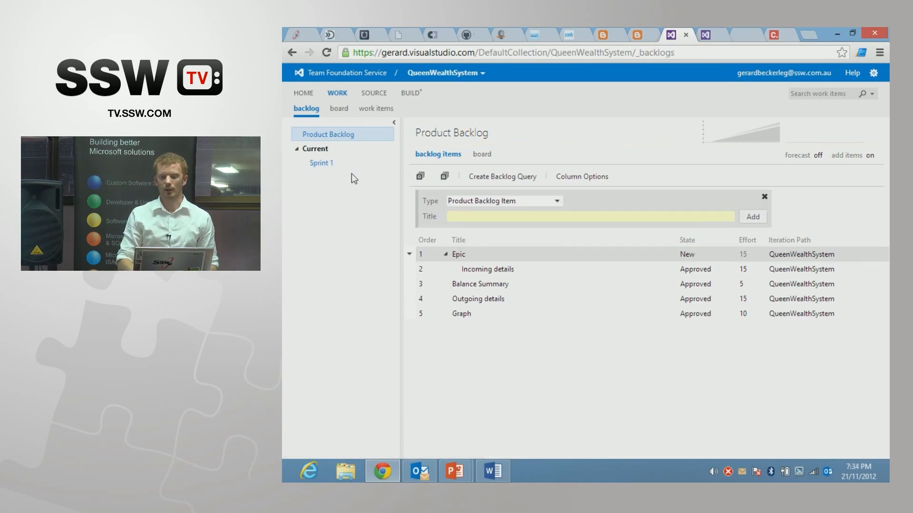
click(339, 167)
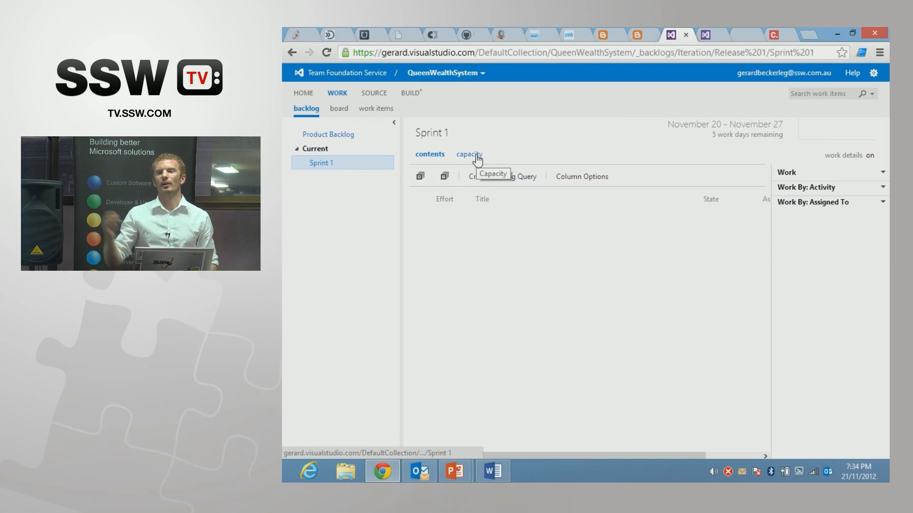
click(477, 159)
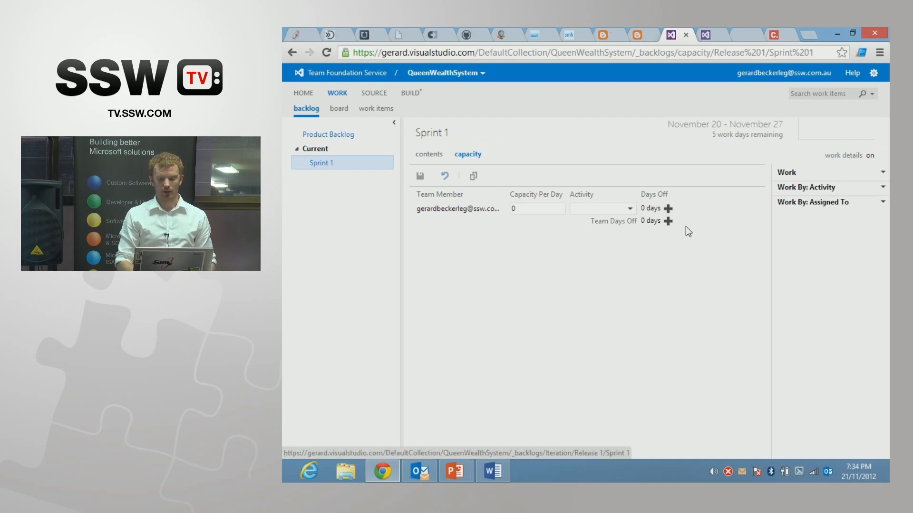
click(668, 221)
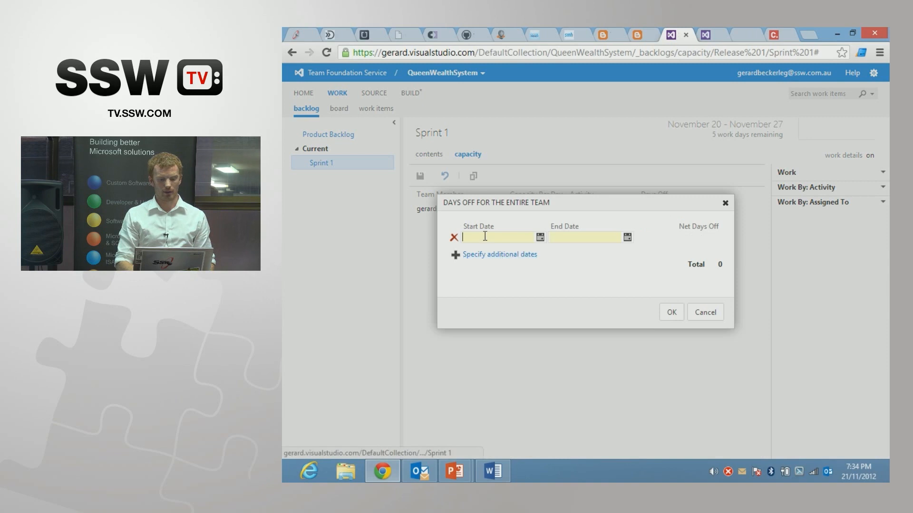
click(697, 316)
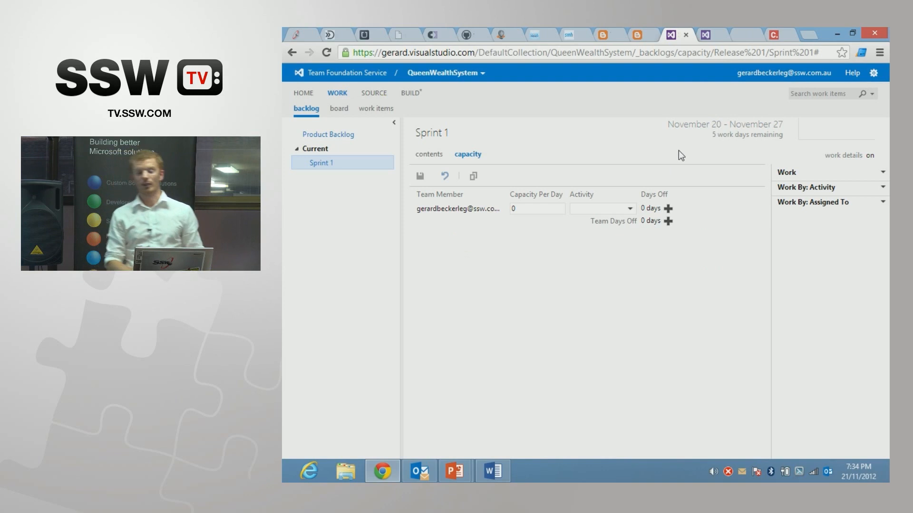
Step: Add another user to the QueenWealthSystem Team by their e-mail, save the change and refresh Sprint 1's capacity planning
click(874, 74)
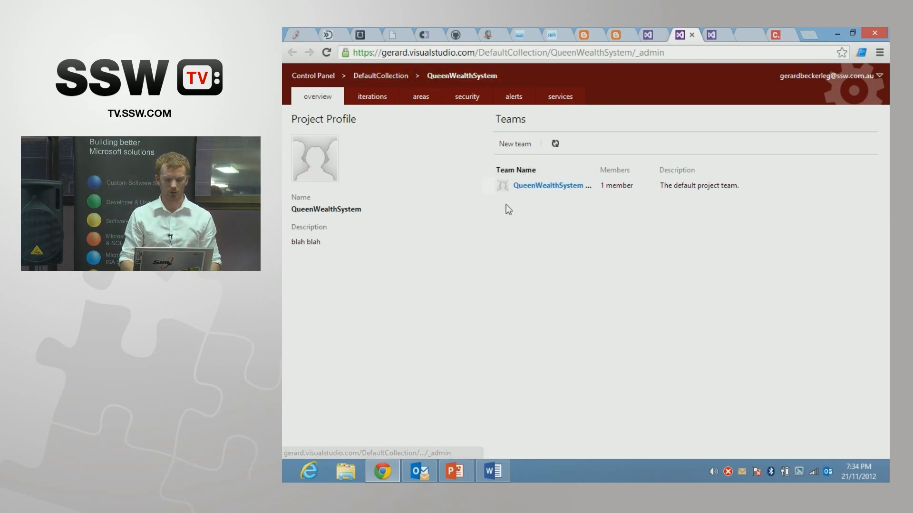
click(553, 186)
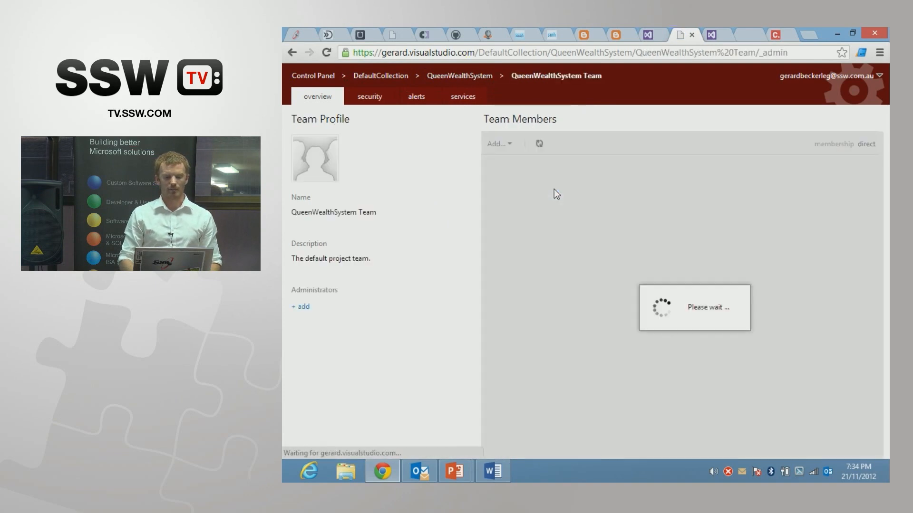
click(504, 144)
click(509, 165)
click(504, 252)
text(ad)
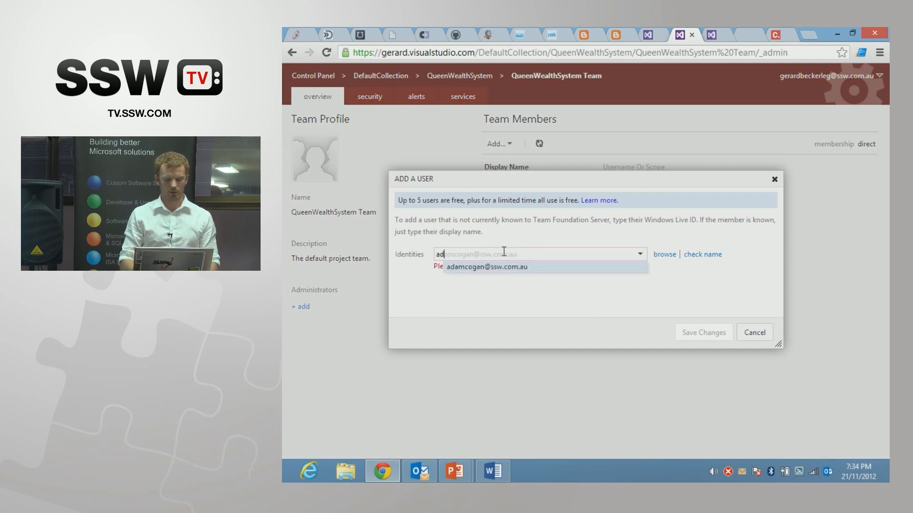
click(516, 269)
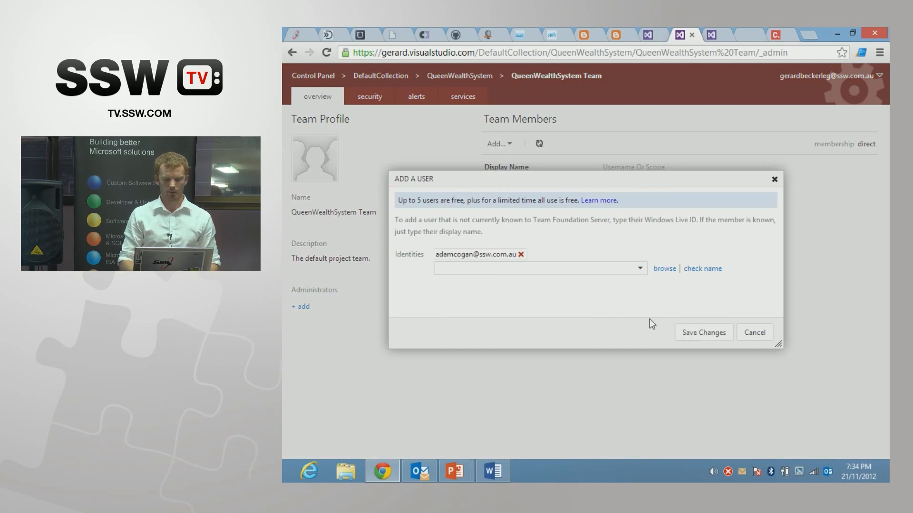
click(692, 333)
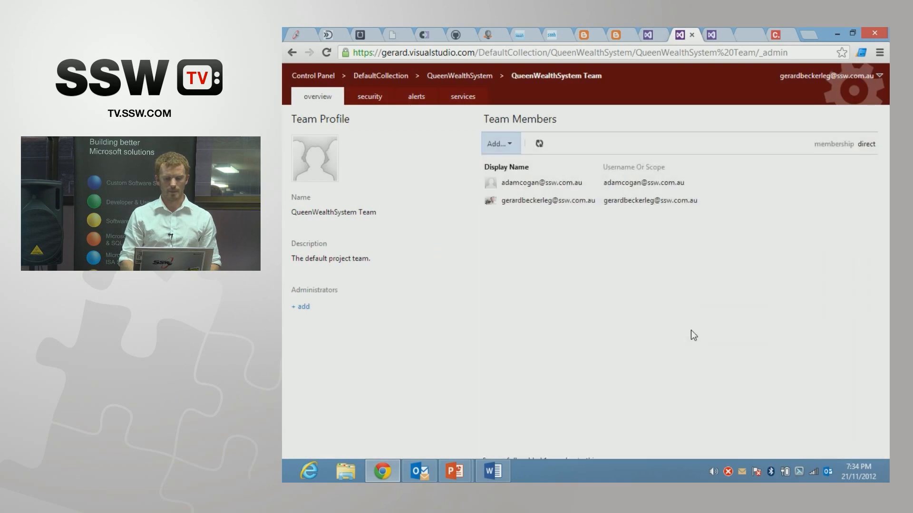
click(651, 35)
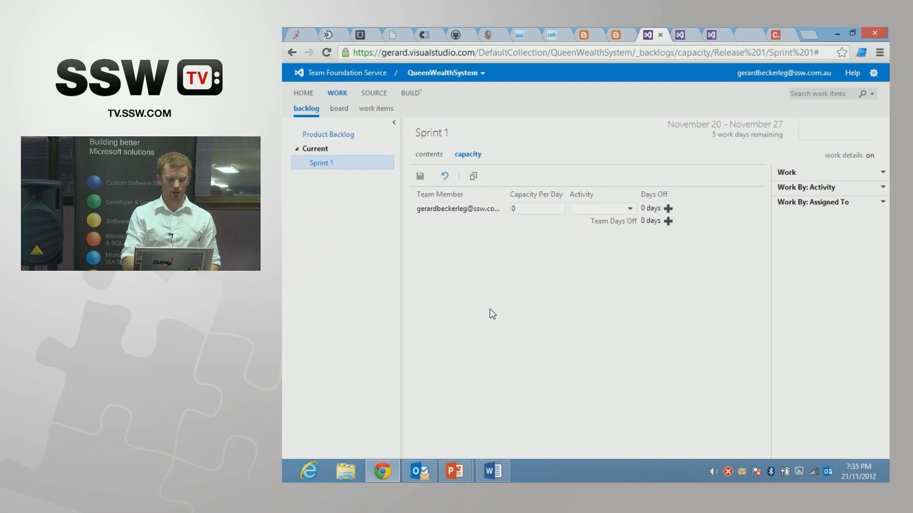
key(F5)
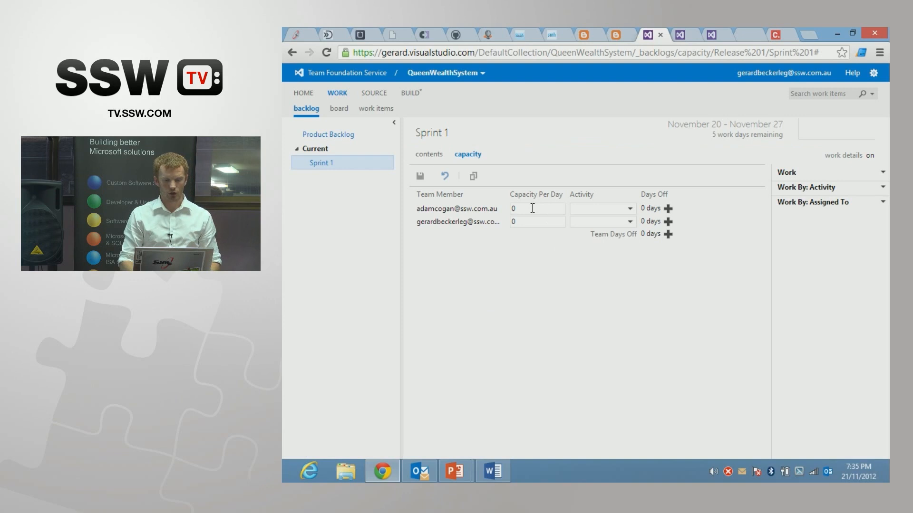
Step: Set the capacity per day to 8 for both team members in Sprint 1
drag(532, 208, 505, 226)
text(88)
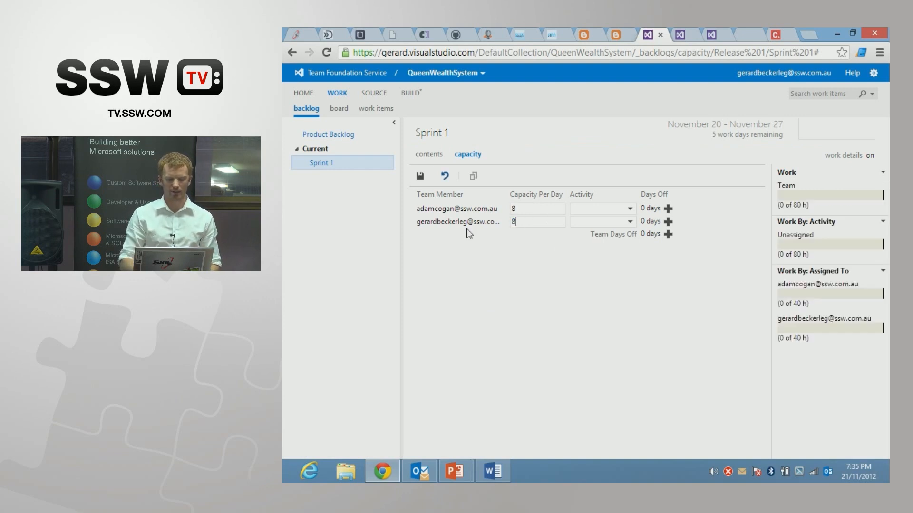
Step: Record days off from 11/22/2012 to 11/25/2012 for the second team member in Sprint 1
click(667, 222)
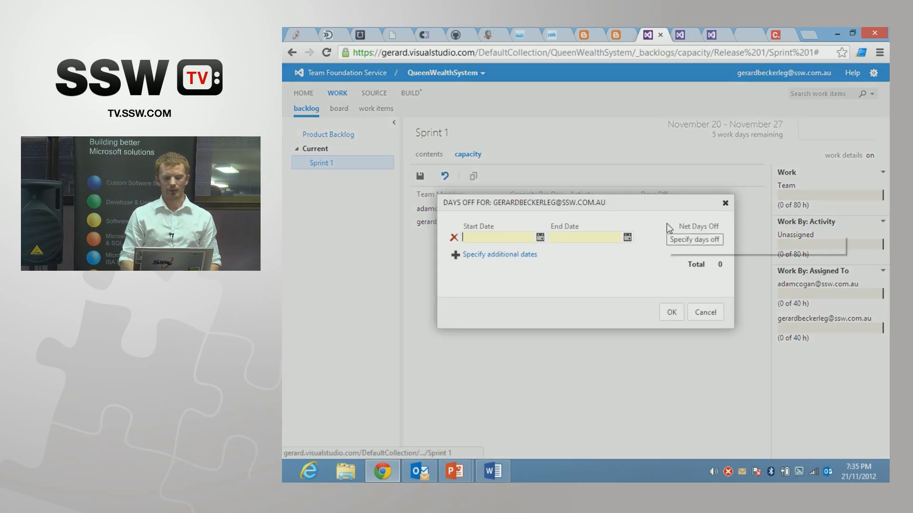
click(540, 237)
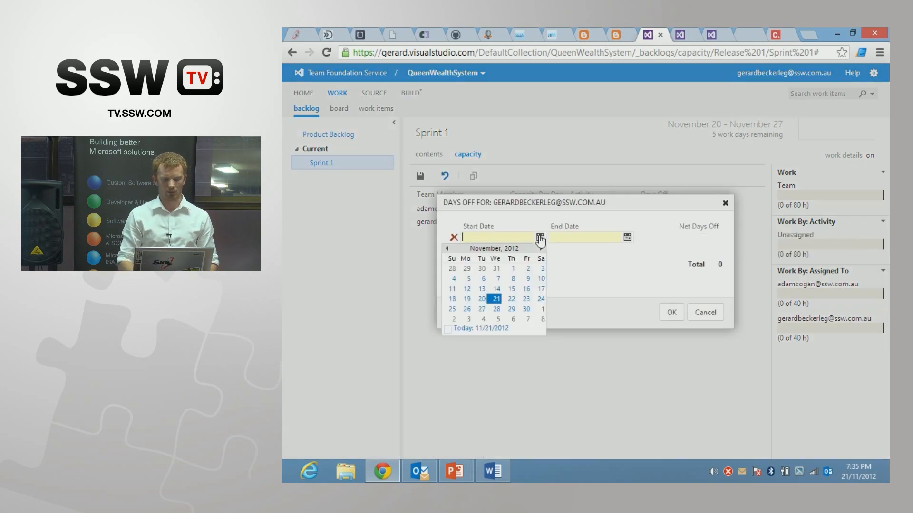
click(511, 299)
click(626, 238)
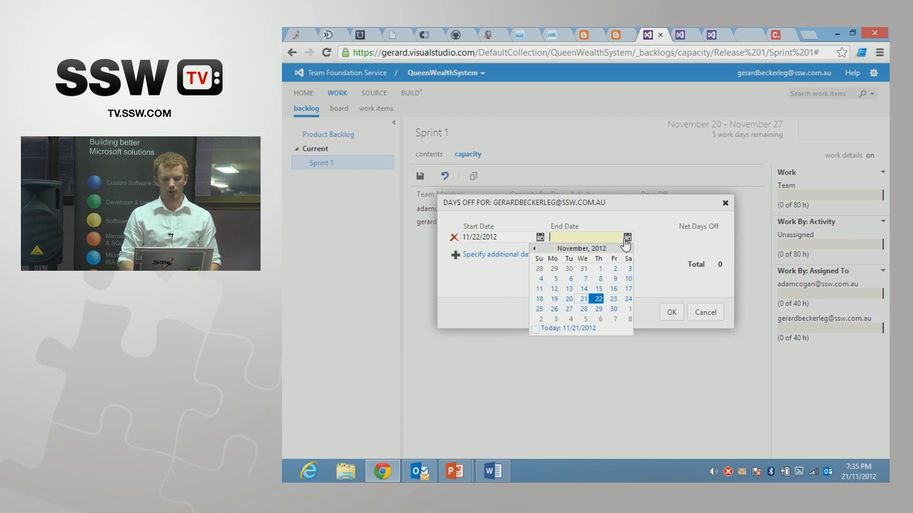
click(540, 310)
click(672, 313)
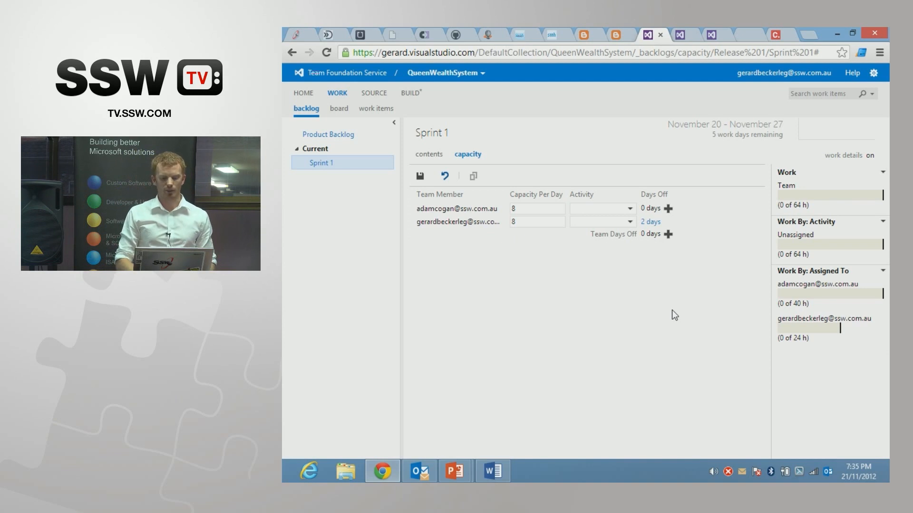
Step: Save Sprint 1's capacity changes and return to the sprint's contents
click(321, 163)
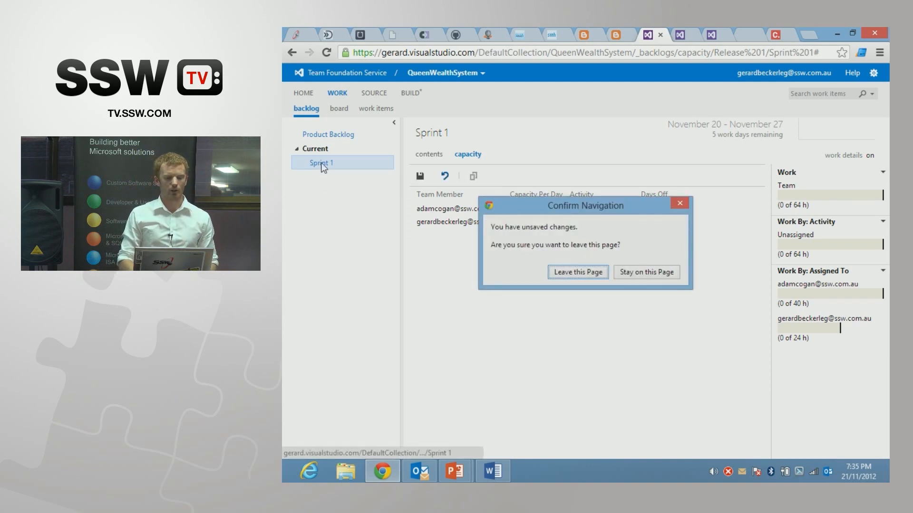
click(637, 271)
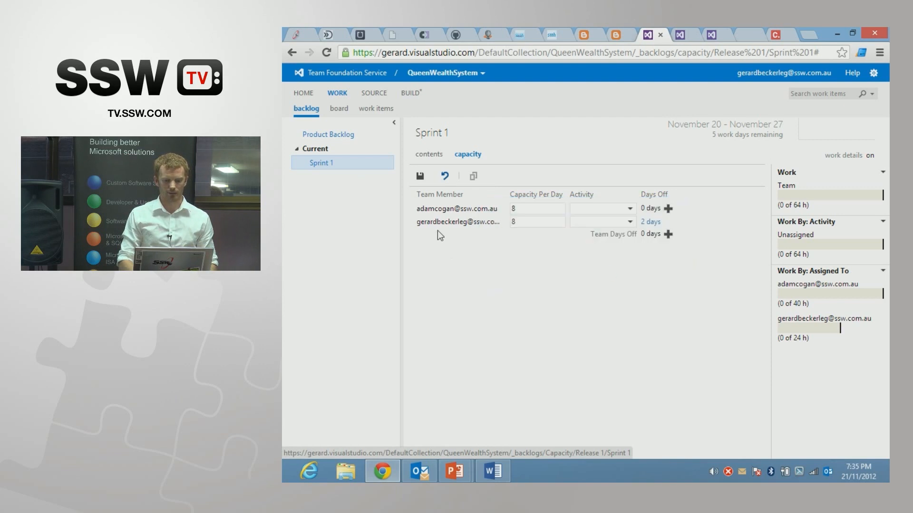
click(420, 176)
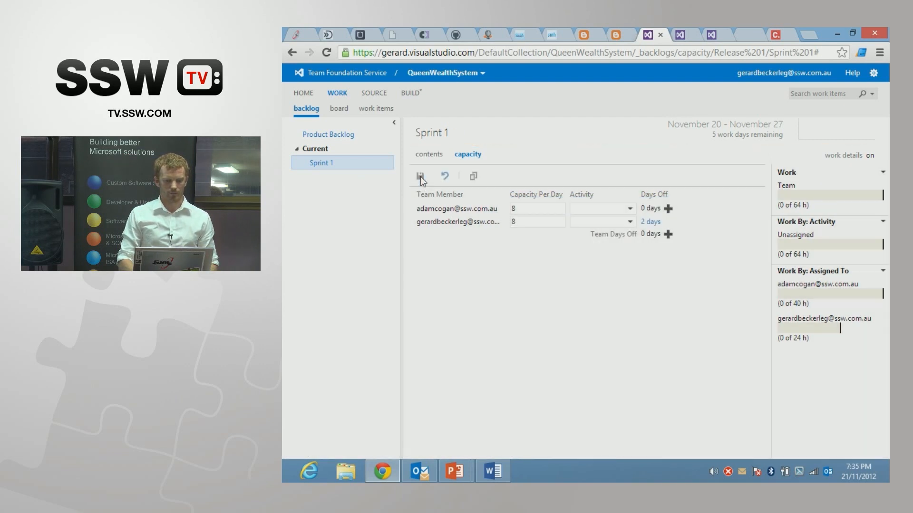
click(319, 165)
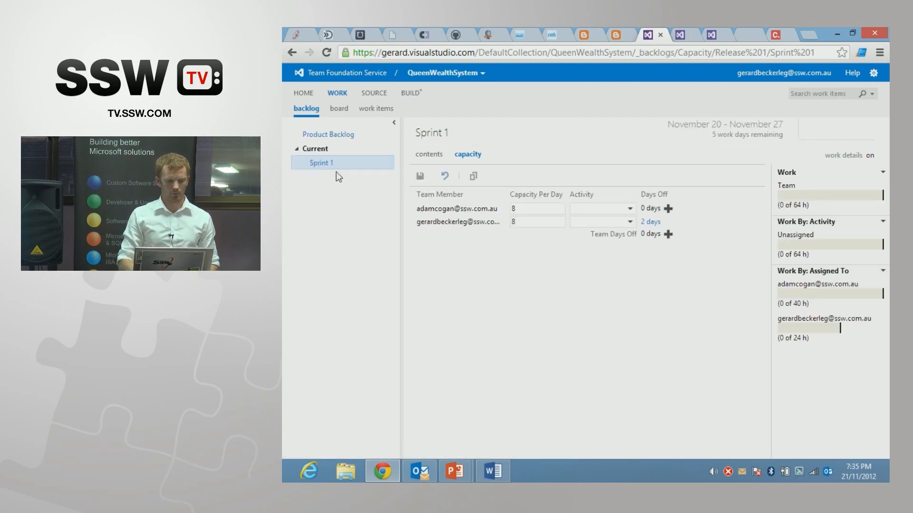
click(435, 158)
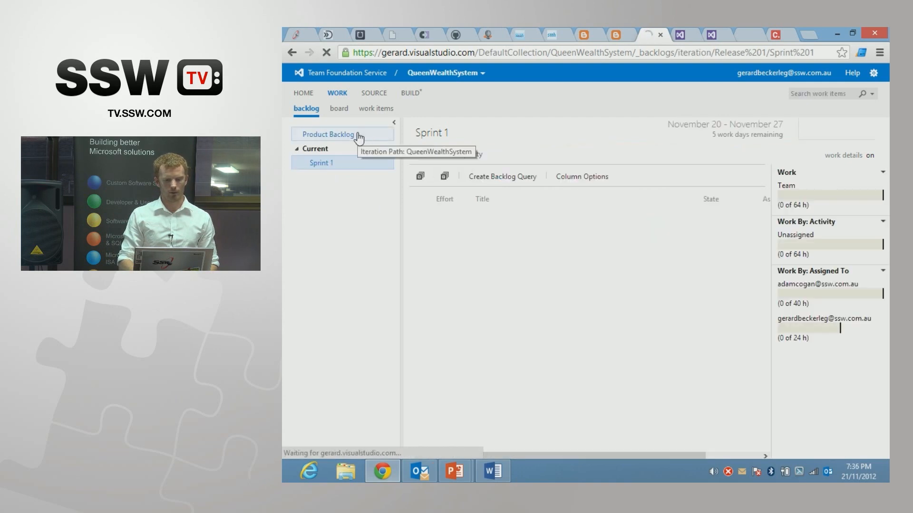
Step: Assign the Incoming details and Balance Summary items from the product backlog to Sprint 1
click(359, 136)
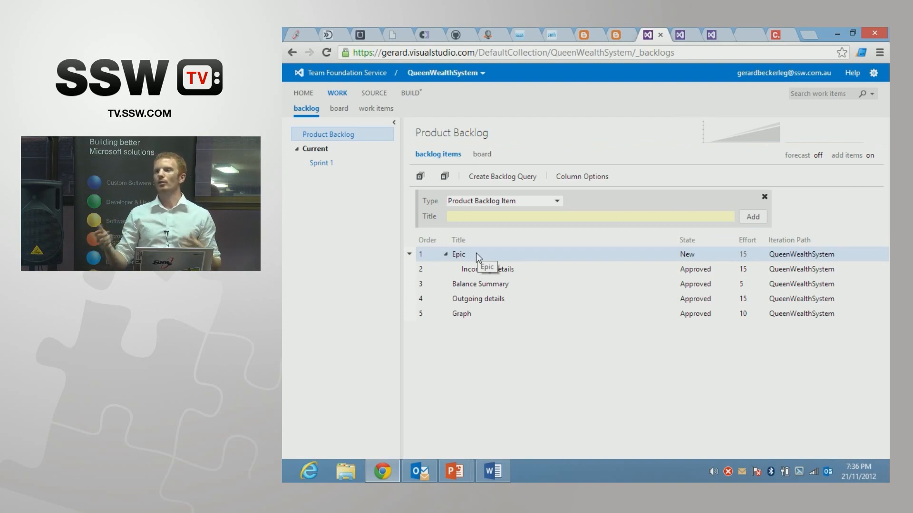
drag(466, 255, 319, 168)
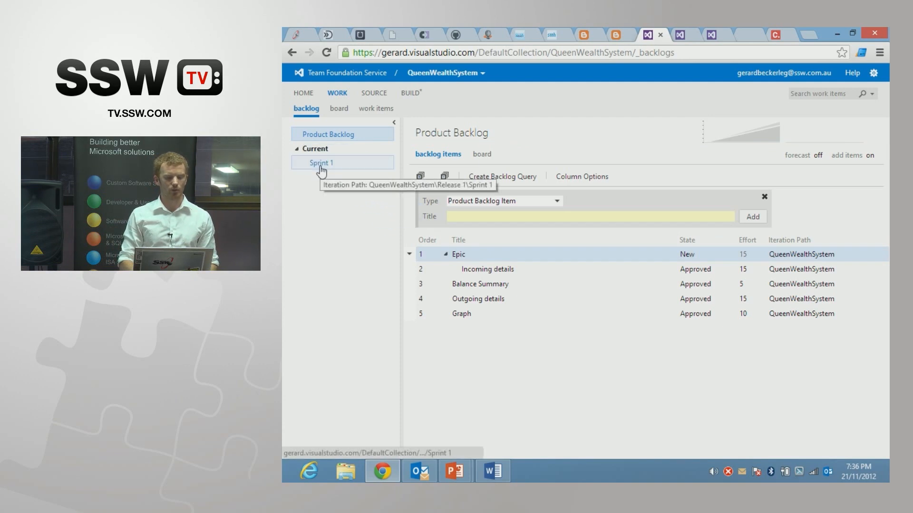
click(483, 270)
drag(478, 270, 324, 169)
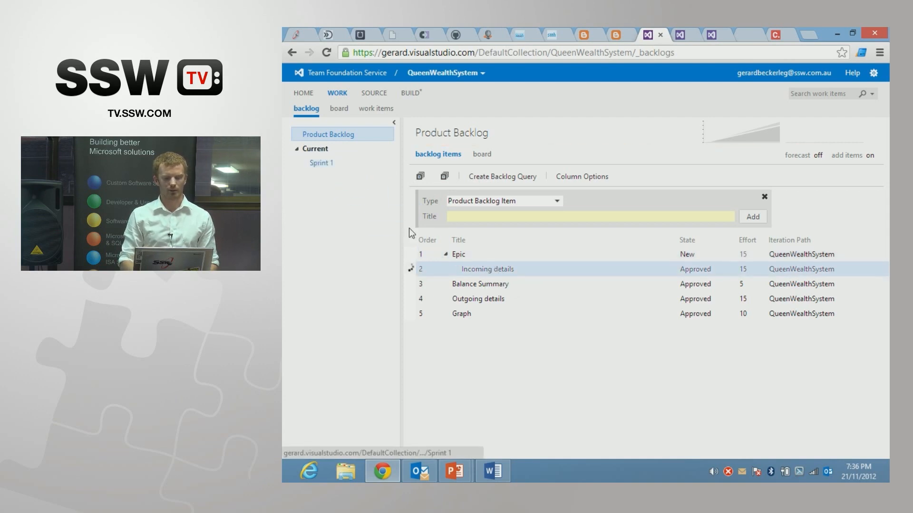
drag(475, 284, 358, 205)
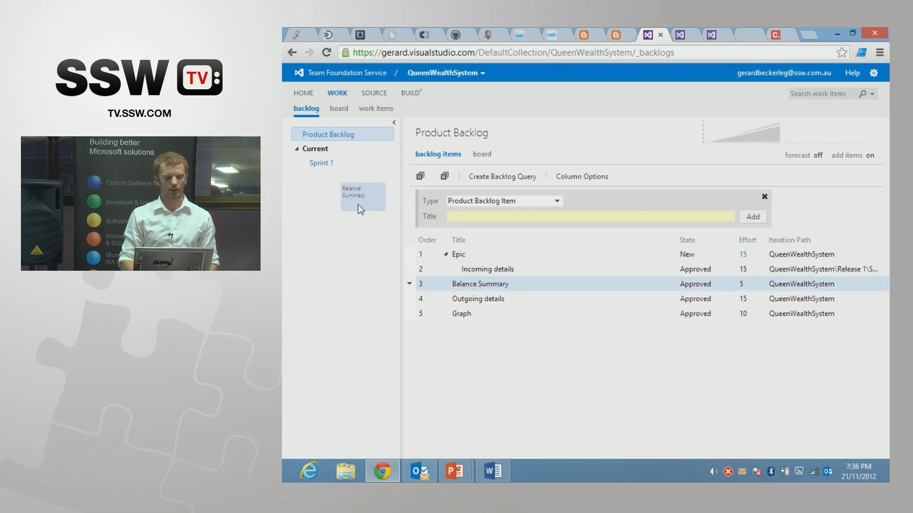
drag(326, 175, 321, 167)
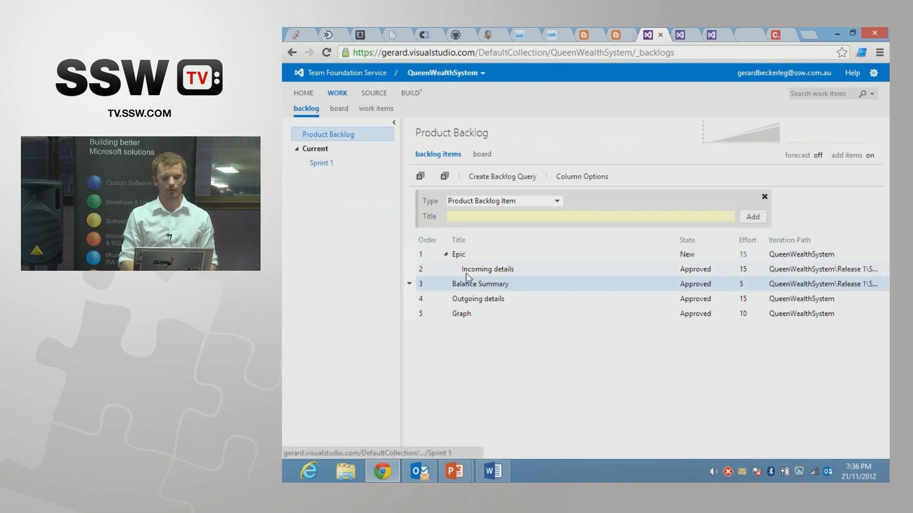
Step: In Sprint 1, add and save a task "Create details widget" under Incoming details with remaining work of 8
click(325, 166)
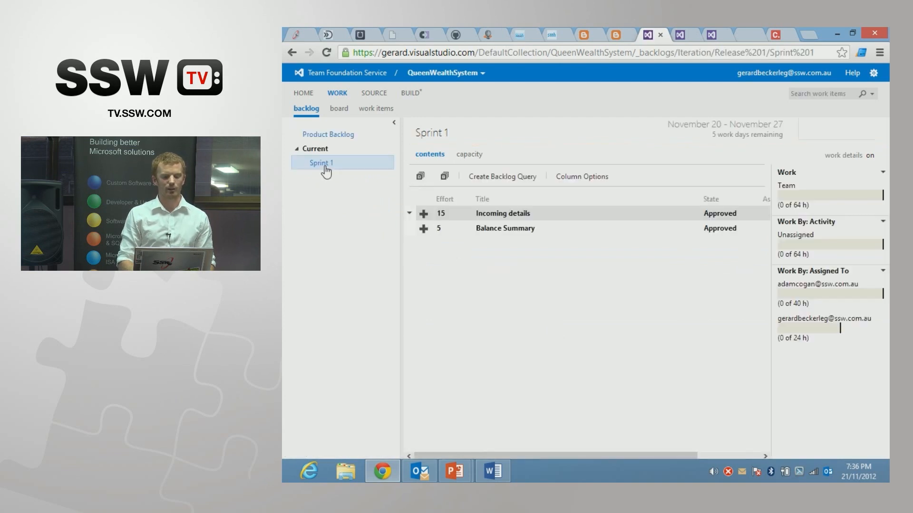
click(424, 216)
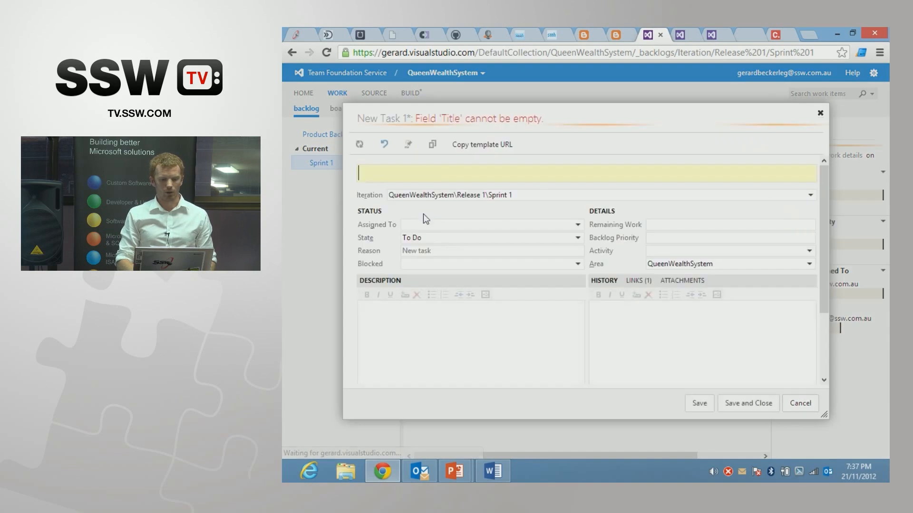
text(Create details widget)
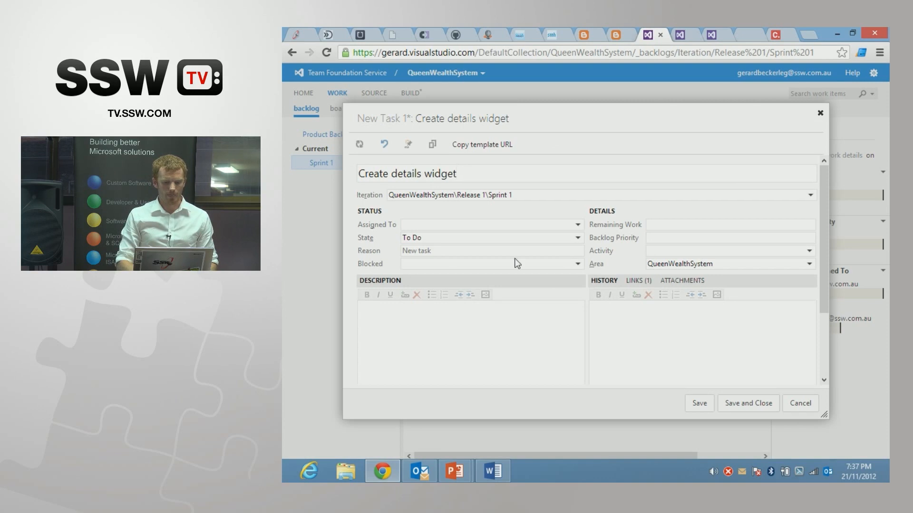
click(660, 224)
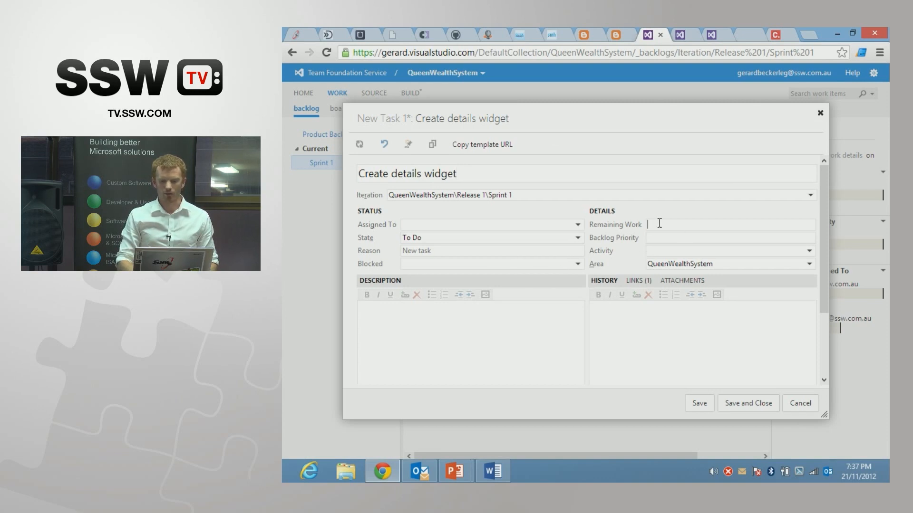
text(8)
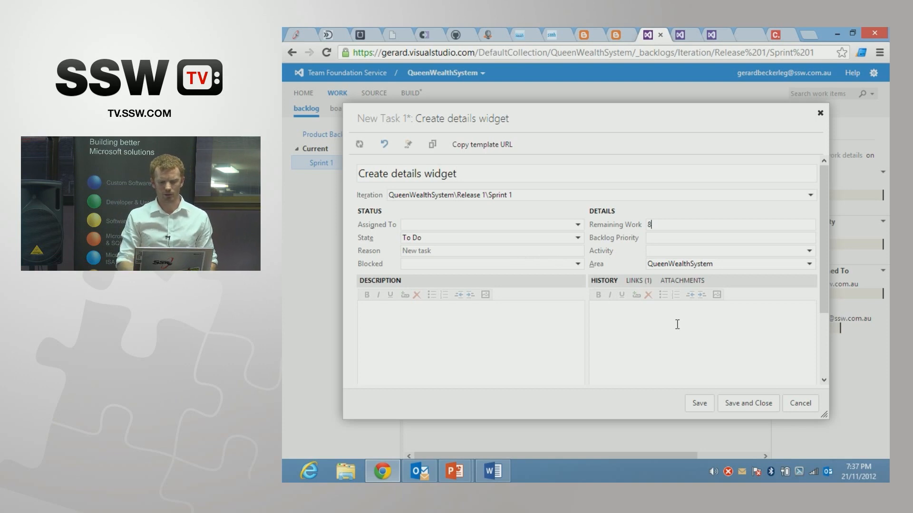
click(422, 329)
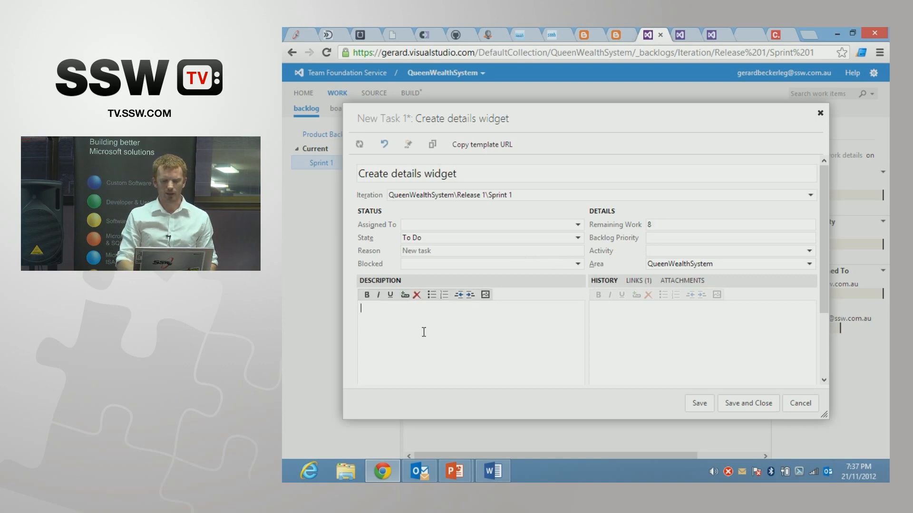
click(644, 345)
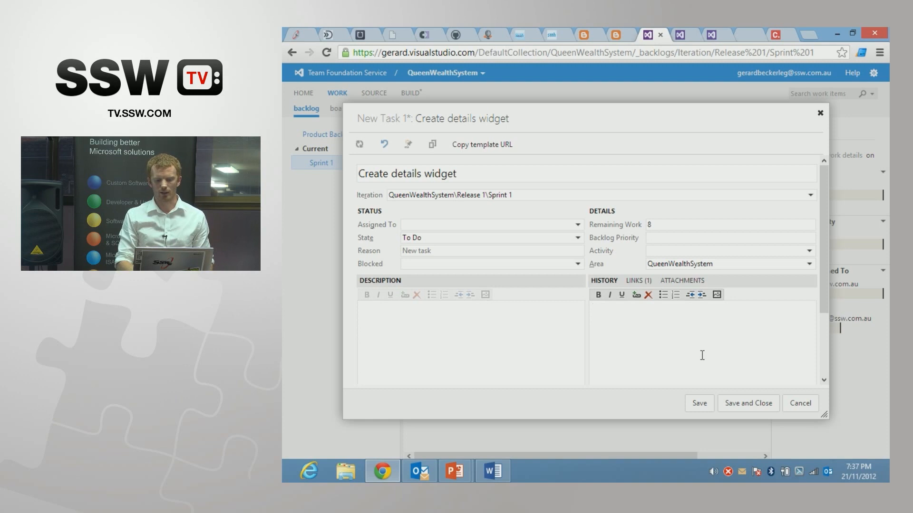
click(745, 405)
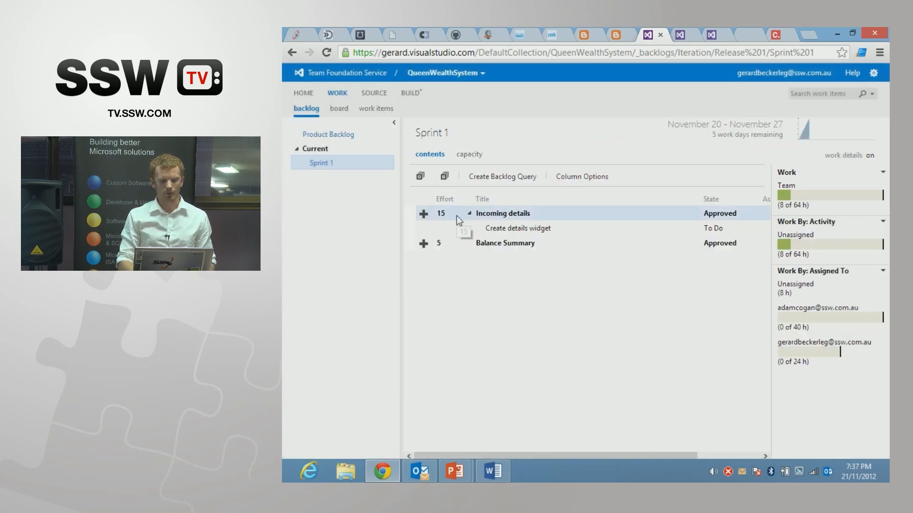
Step: Add and save a second task "Talk to database" under Incoming details with remaining work of 4
click(422, 213)
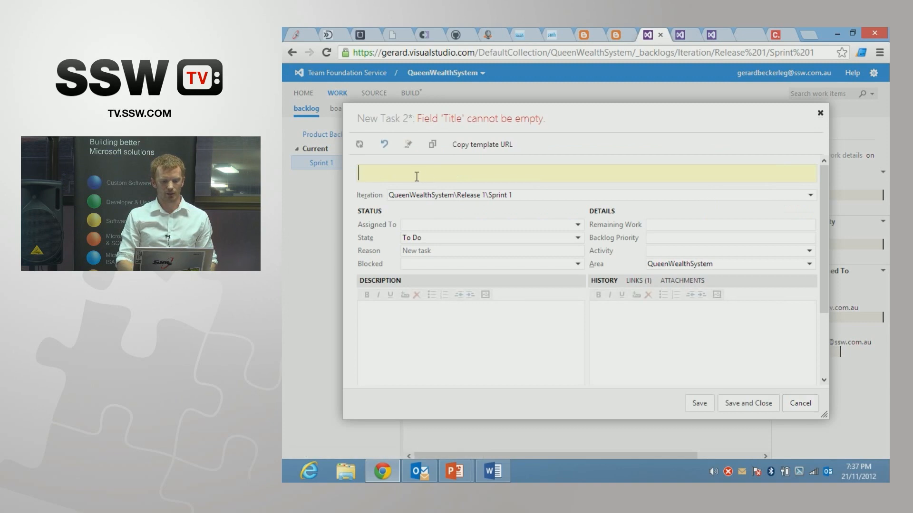
text(Talk to)
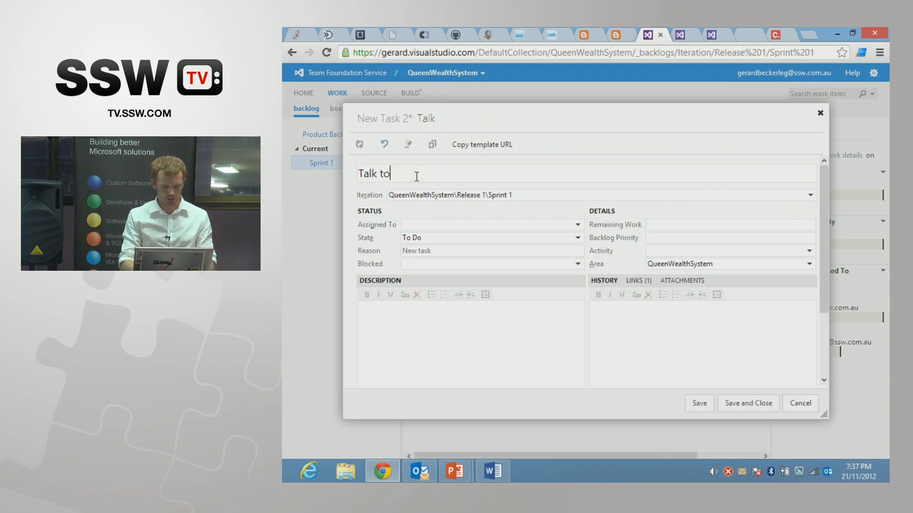
text( database)
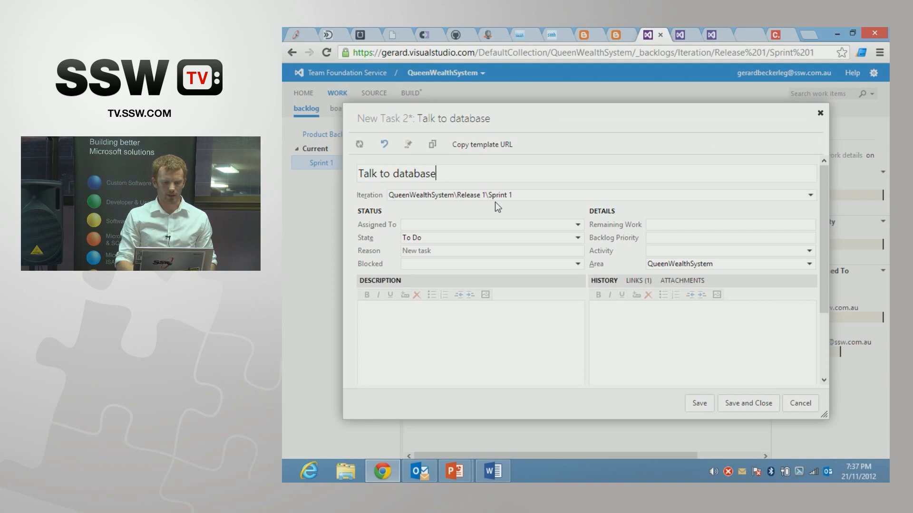
click(671, 224)
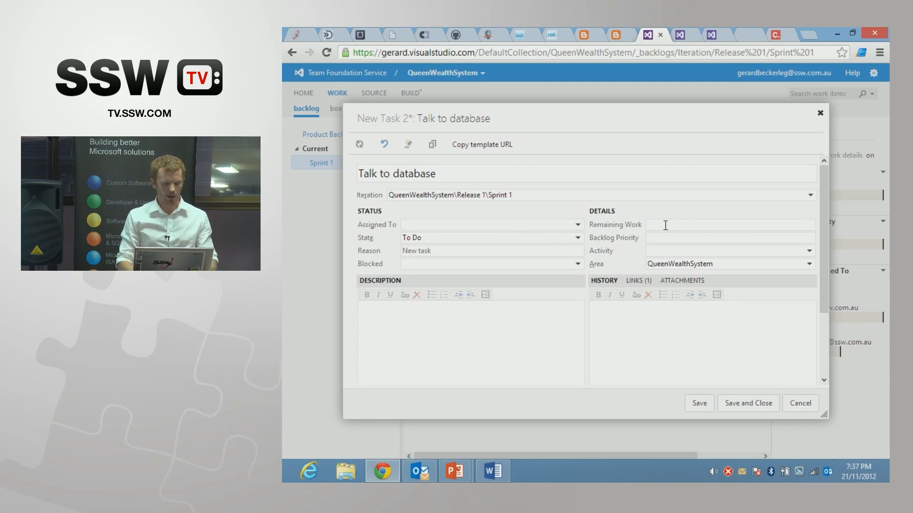
text(4)
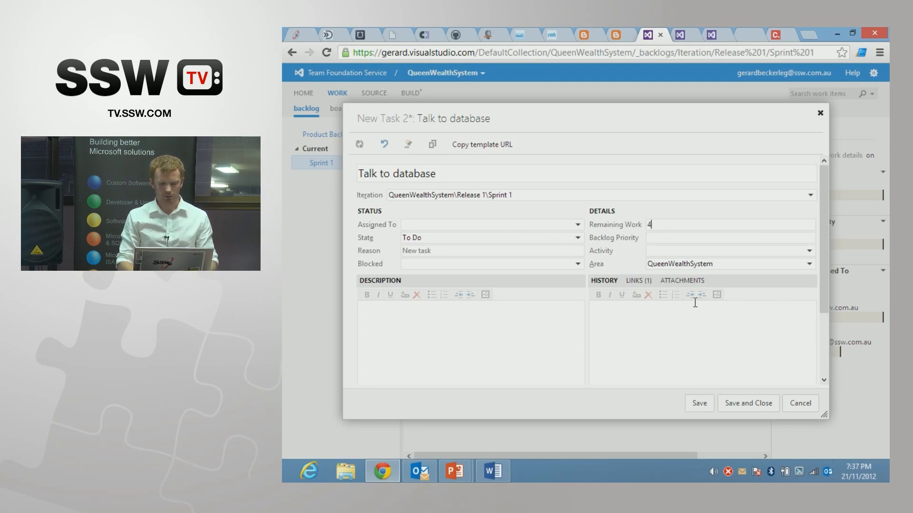
click(746, 403)
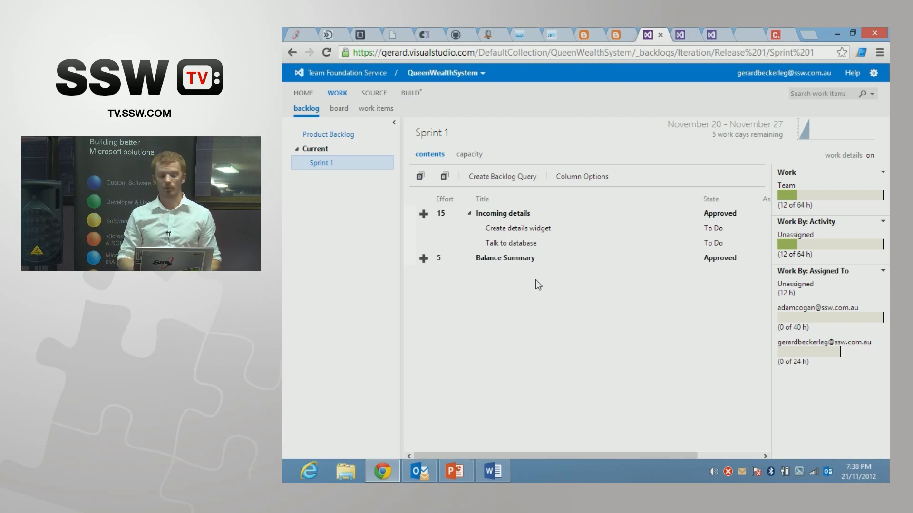
click(663, 216)
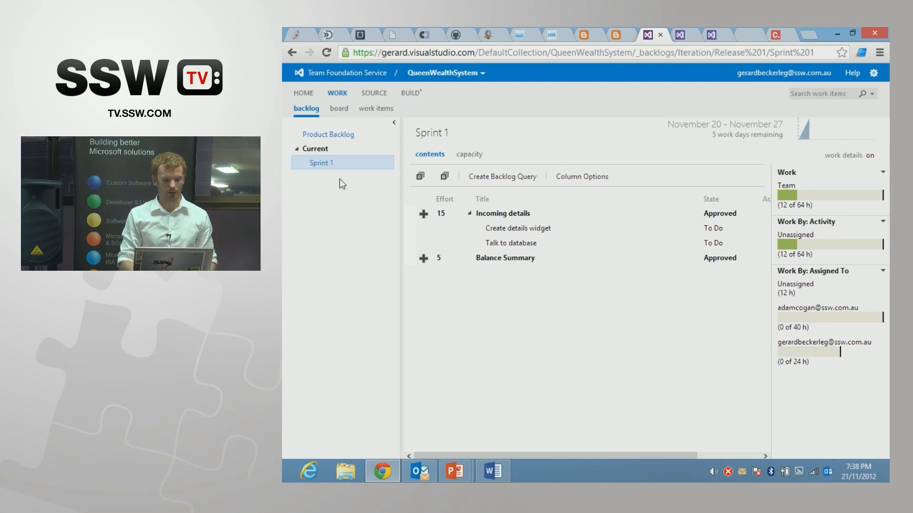
Step: On the Sprint 1 task board, move the "Talk to database" task to In Progress and assign it to the first team member
click(341, 111)
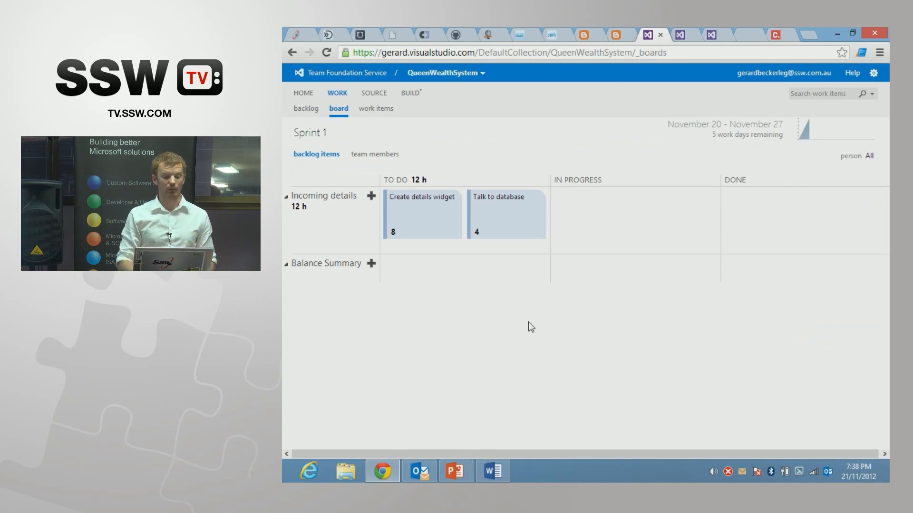
drag(500, 220, 586, 221)
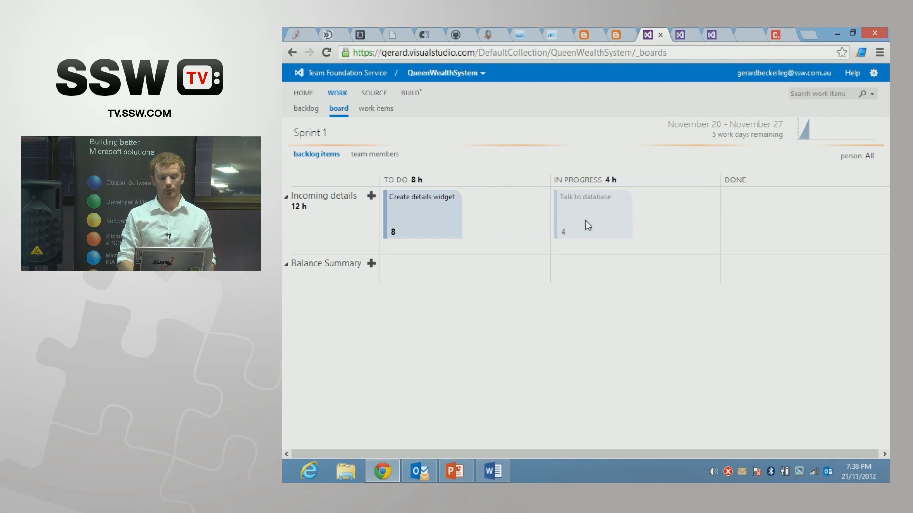
click(602, 232)
click(607, 259)
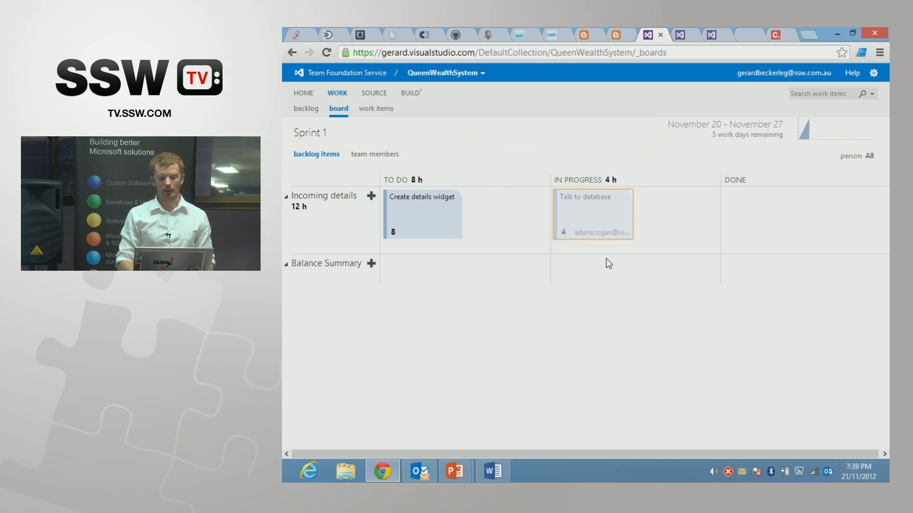
Step: Set the remaining work of the "Talk to database" task to 8 on the Sprint 1 board
click(563, 229)
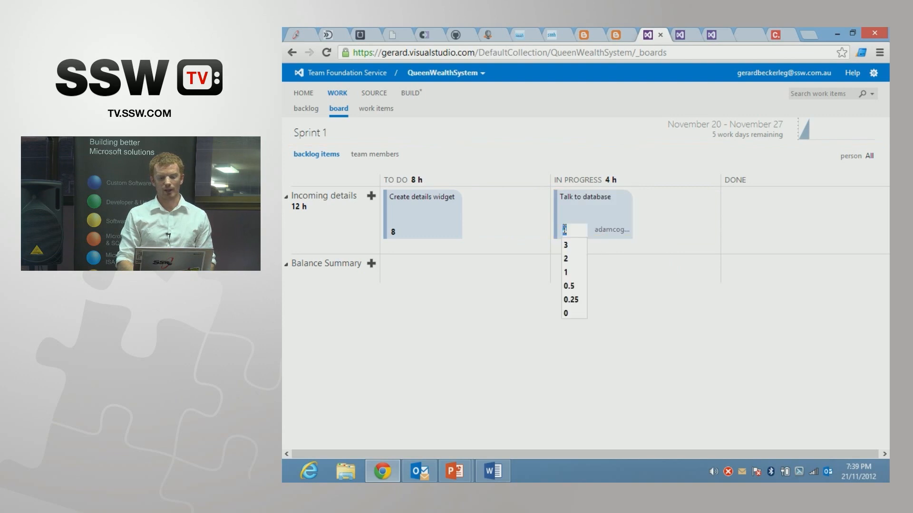
text(8)
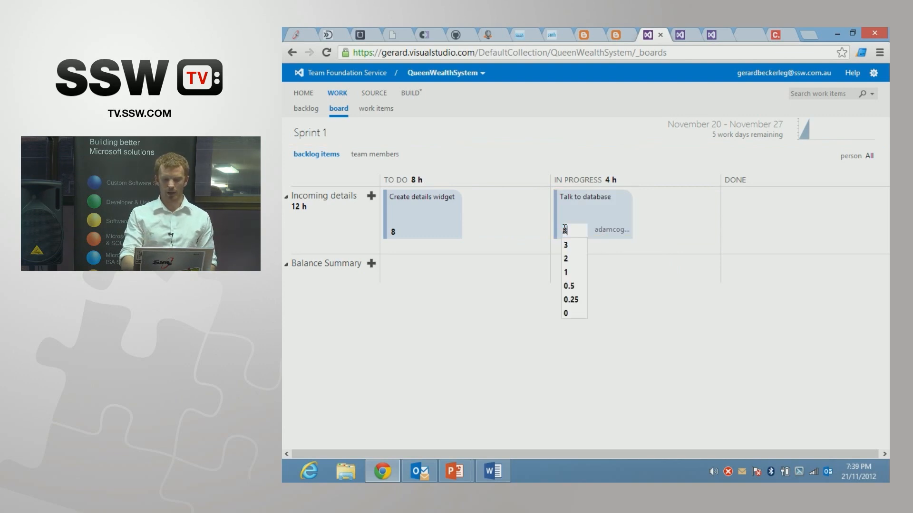
key(Return)
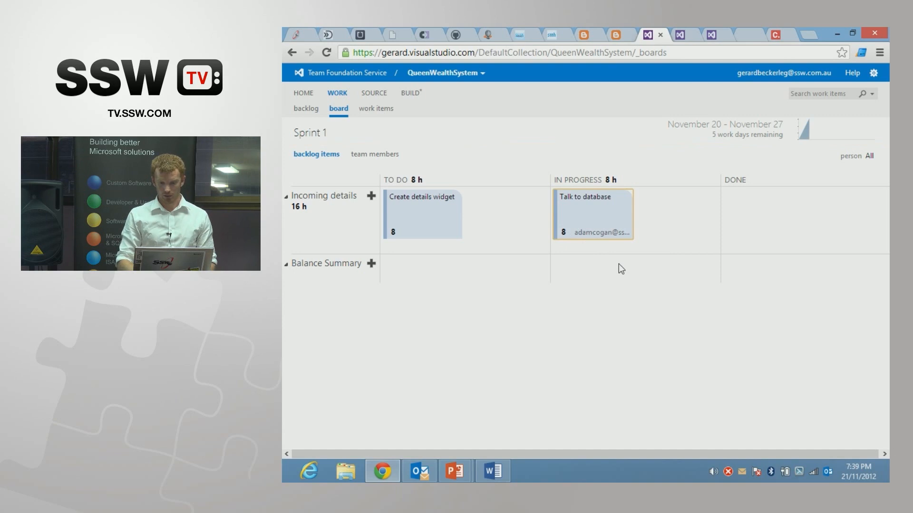
Step: Assign the "Create details widget" task to the second team member and move it to In Progress
drag(434, 228, 464, 221)
click(448, 231)
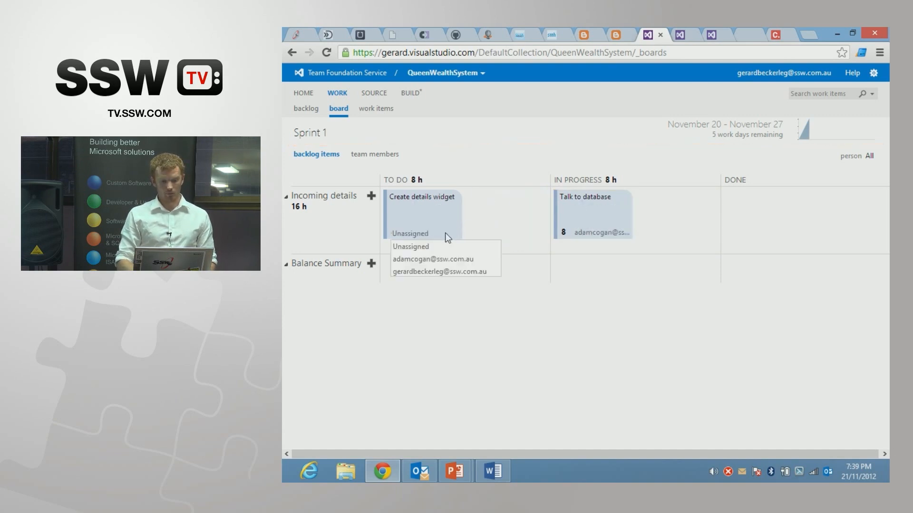
click(432, 269)
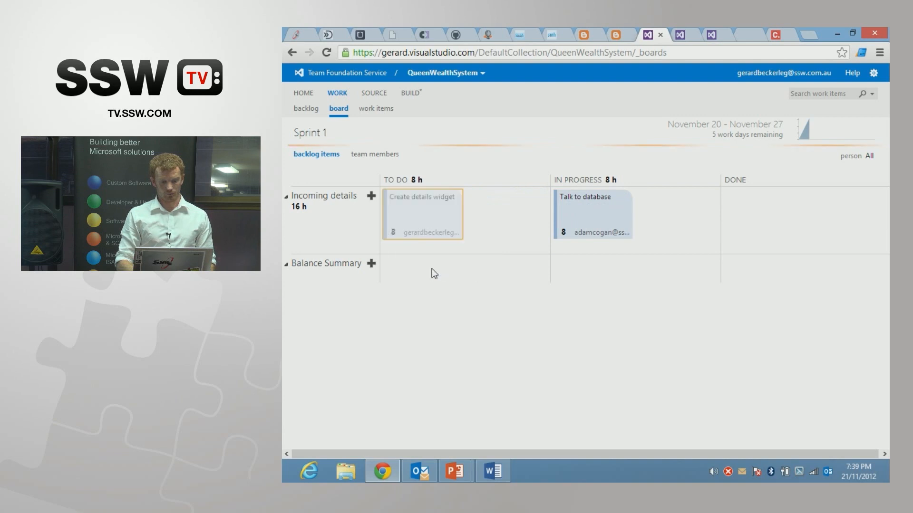
drag(424, 226, 691, 218)
Step: Set the remaining work of "Create details widget" to 4, and move the task to Done
click(564, 232)
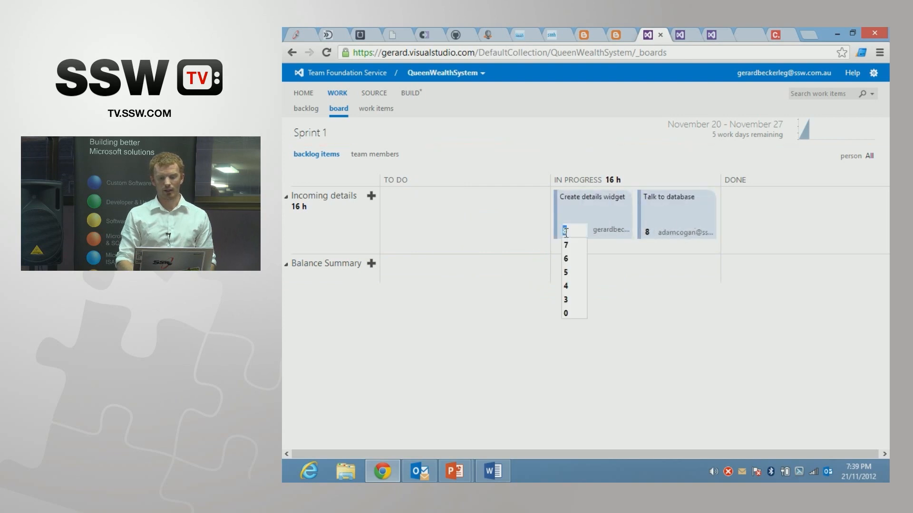
text(4)
key(Return)
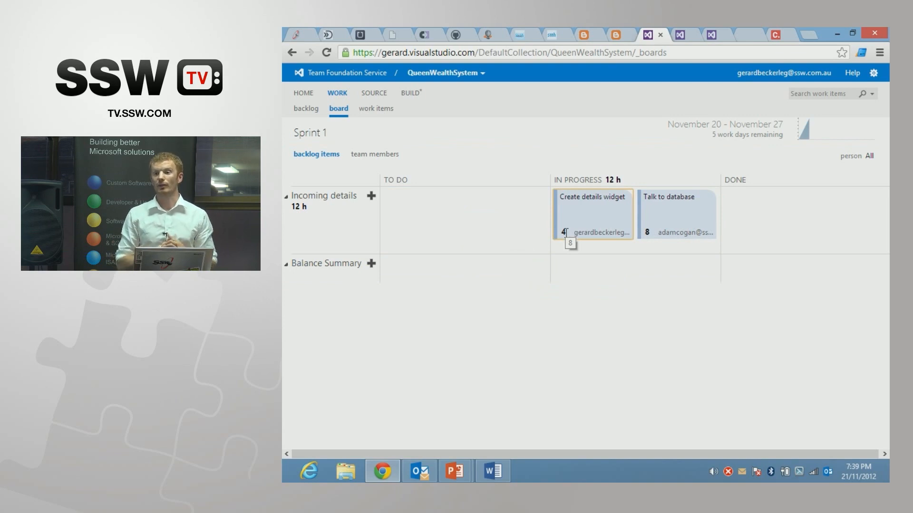
drag(585, 219, 761, 215)
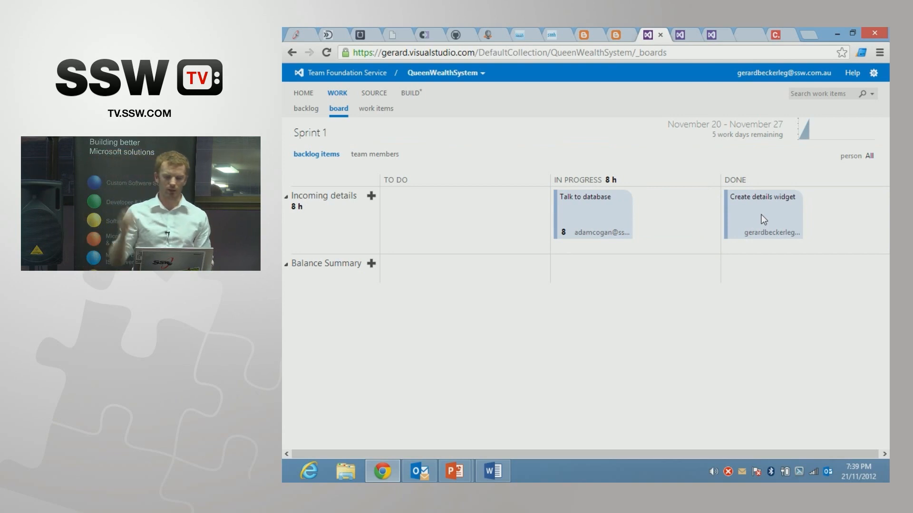
Step: Review the product backlog and the Sprint 1 progress and burndown on the project home page
click(306, 110)
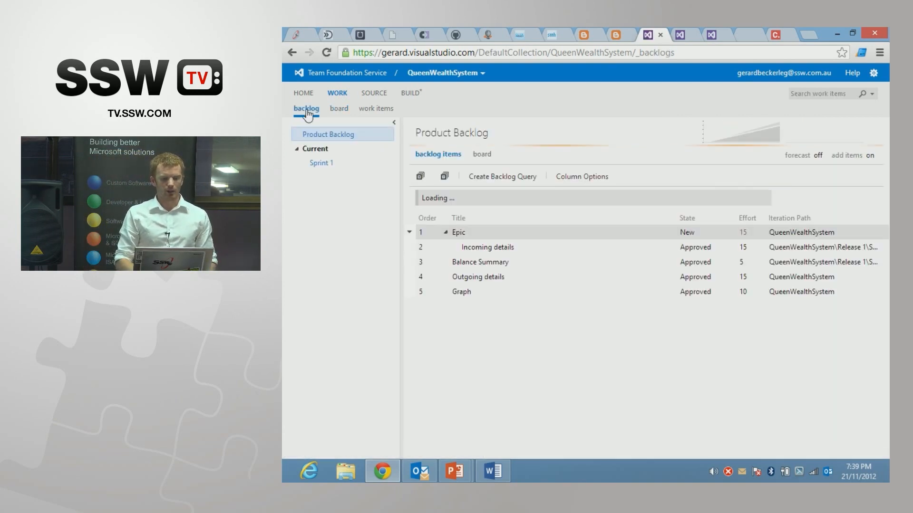
click(304, 96)
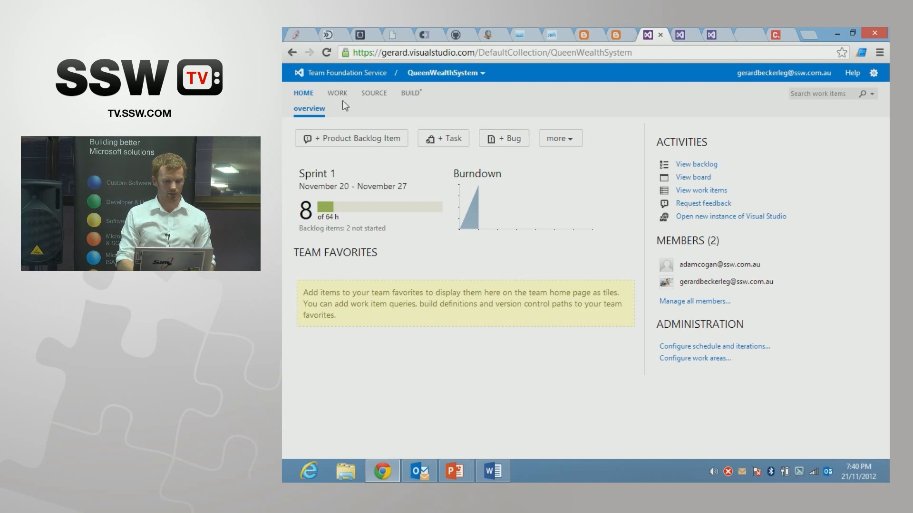
click(684, 166)
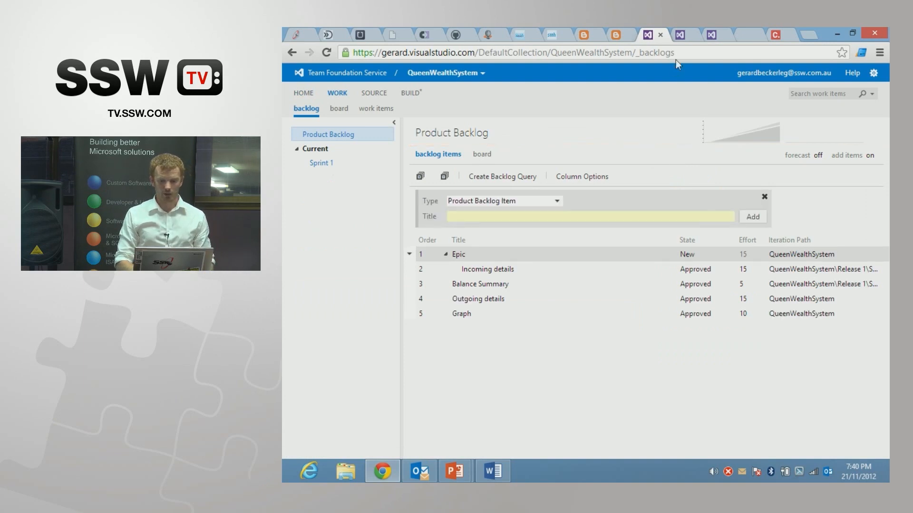
Step: In the project's iteration settings, include Sprint 2 and Sprint 3 of Release 1 in the team's planning
click(712, 35)
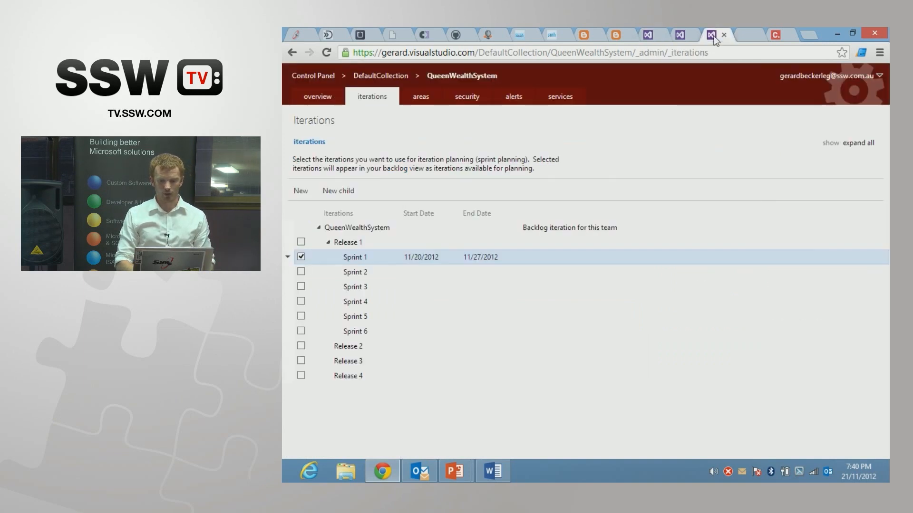
click(301, 272)
click(301, 285)
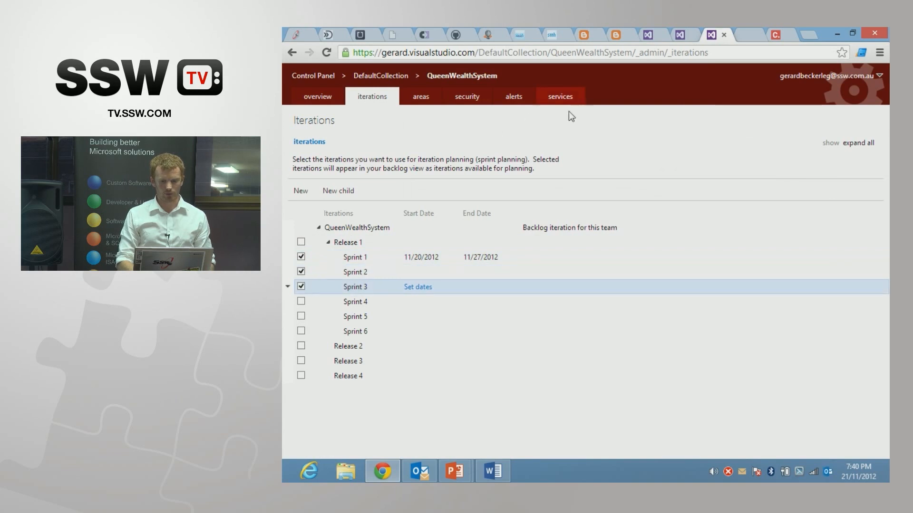
Step: Turn on forecasting for the product backlog and dismiss the forecast message
click(650, 36)
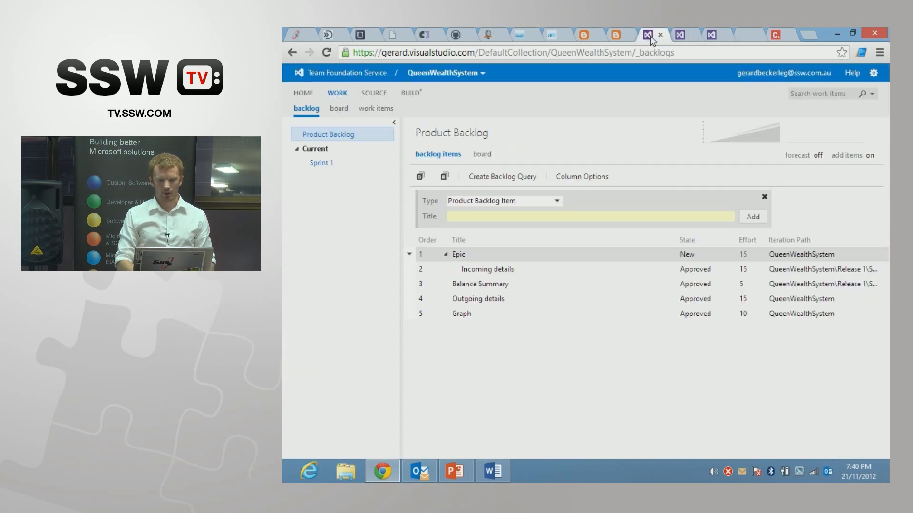
click(819, 159)
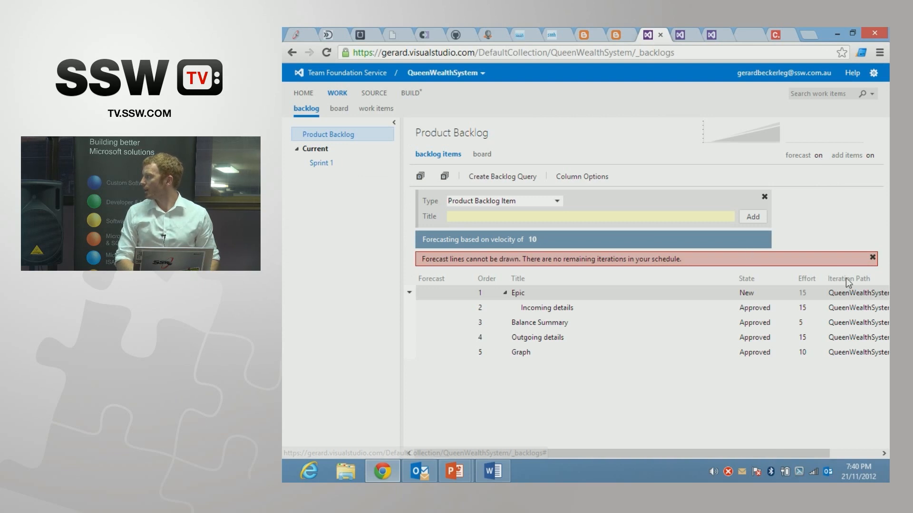
click(872, 257)
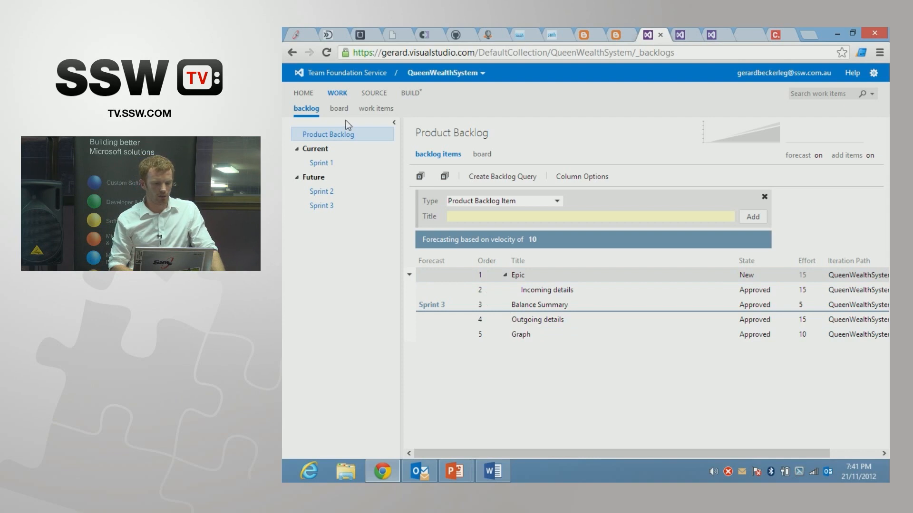
Step: Look at the project's alert settings in the control panel and return to the product backlog
click(713, 36)
click(505, 101)
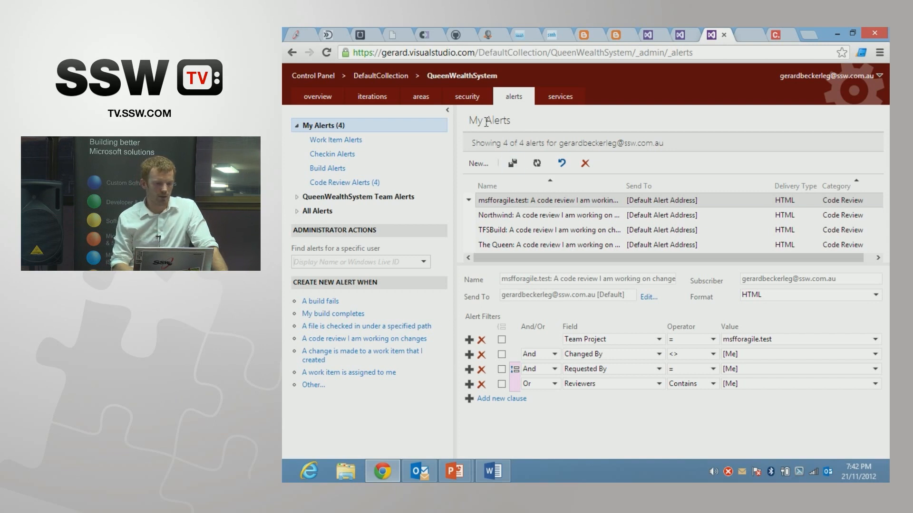
click(661, 41)
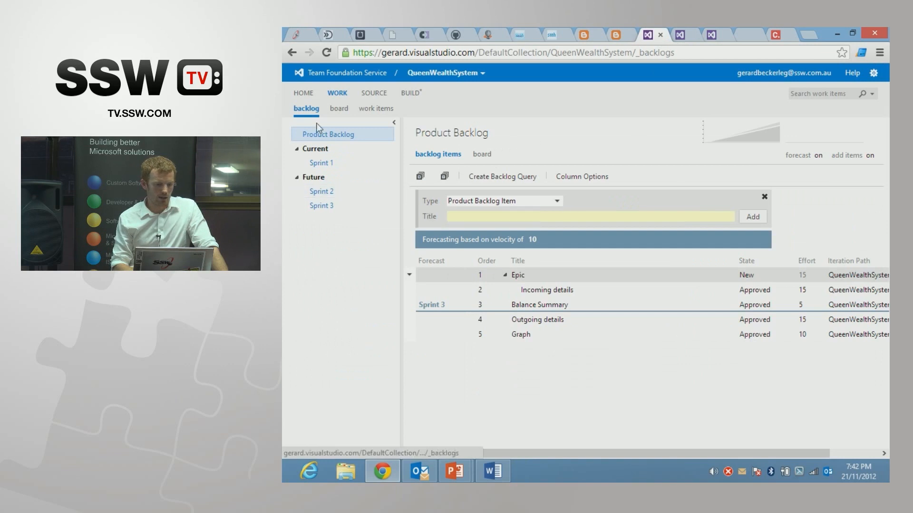
Step: Start a feedback request from the project home page and add the presenter's account as stakeholder
click(304, 102)
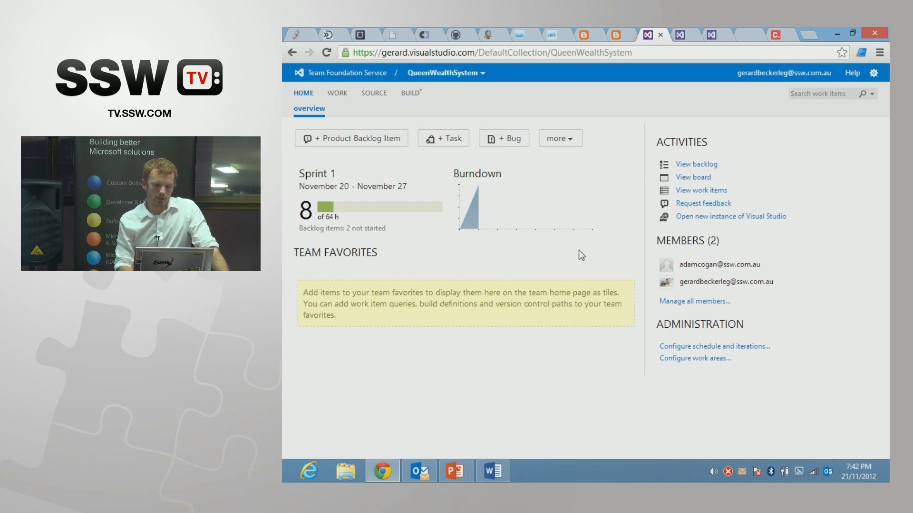
click(688, 205)
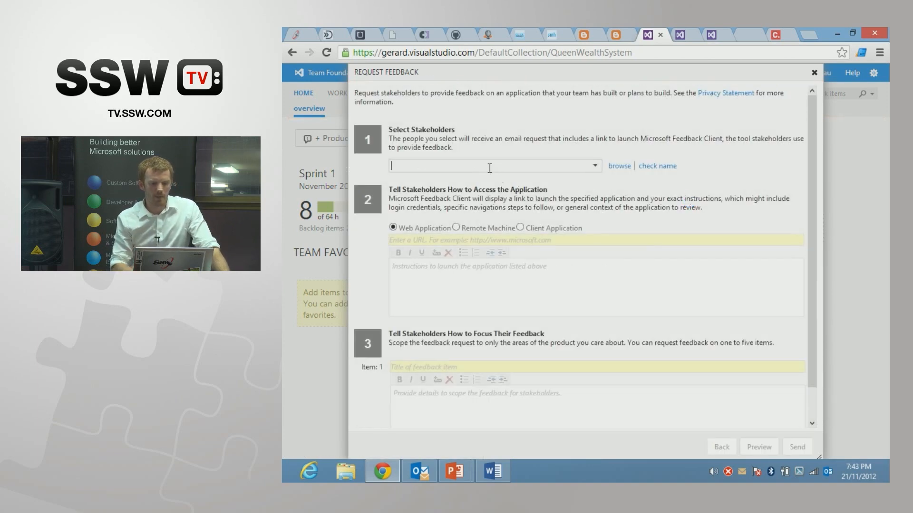
text(gerar)
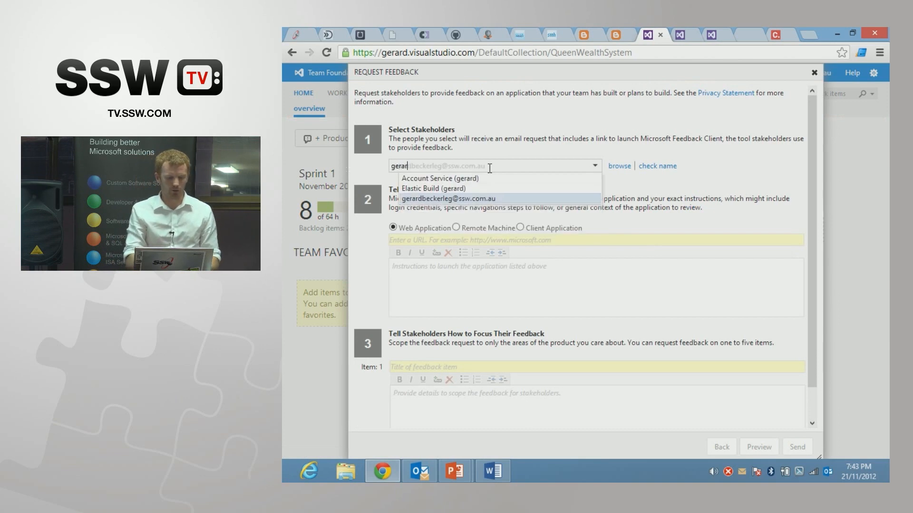
key(Return)
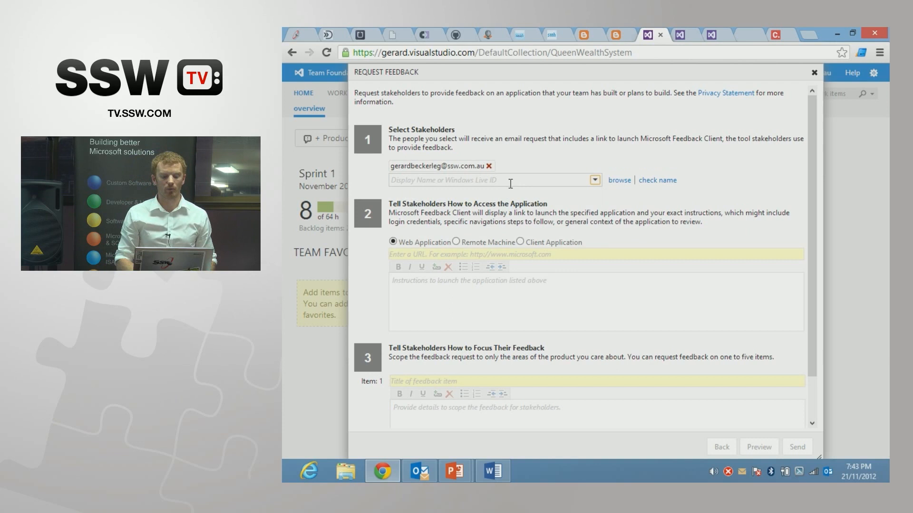
click(441, 254)
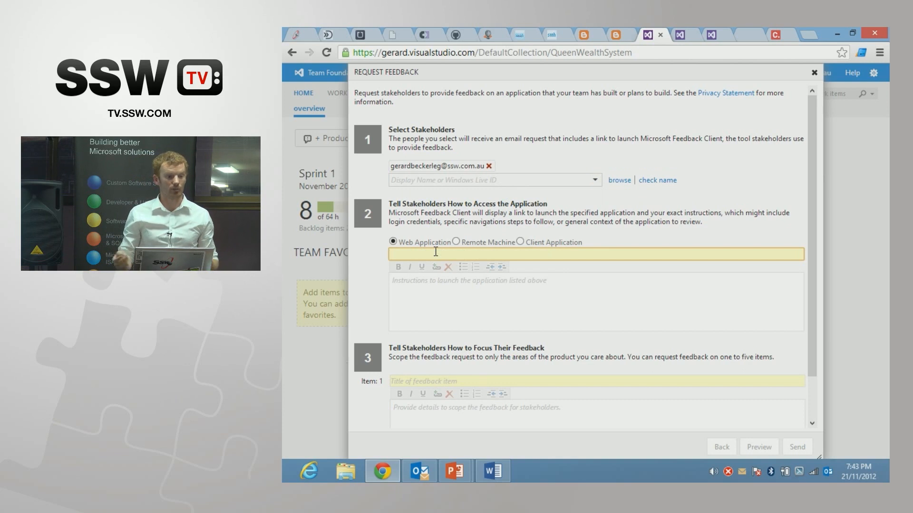
text(www.wealth.co.uk)
click(437, 277)
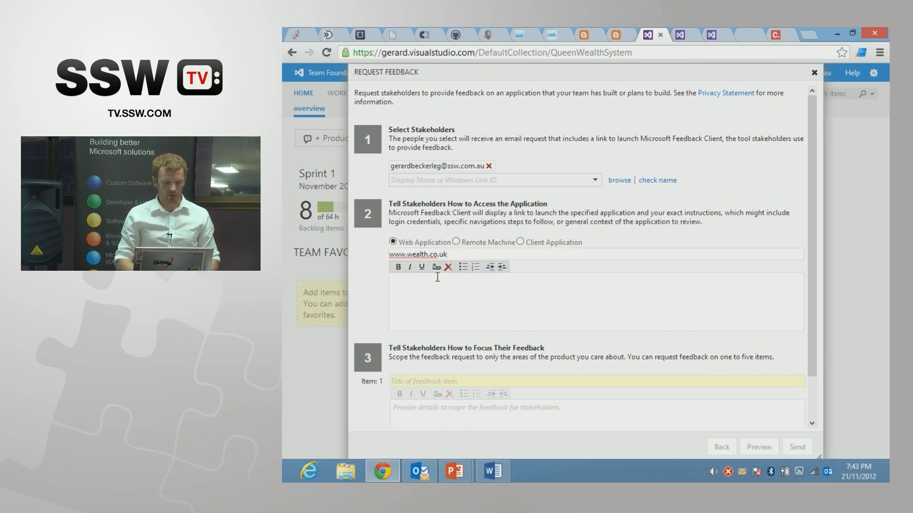
text(hi)
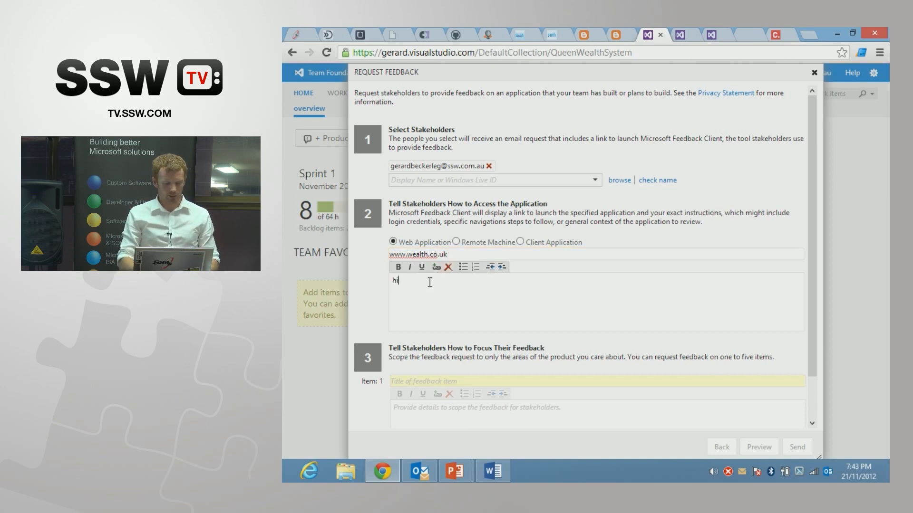
text( your majest)
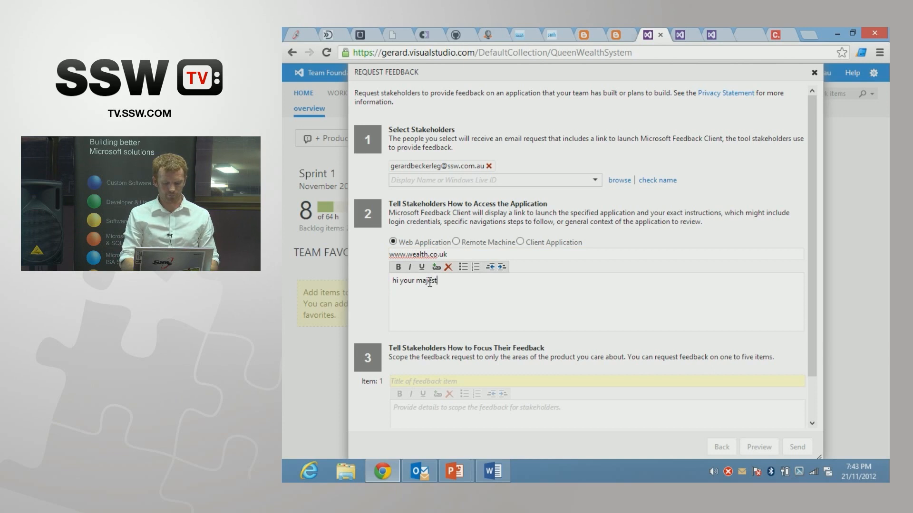
text(y, can you)
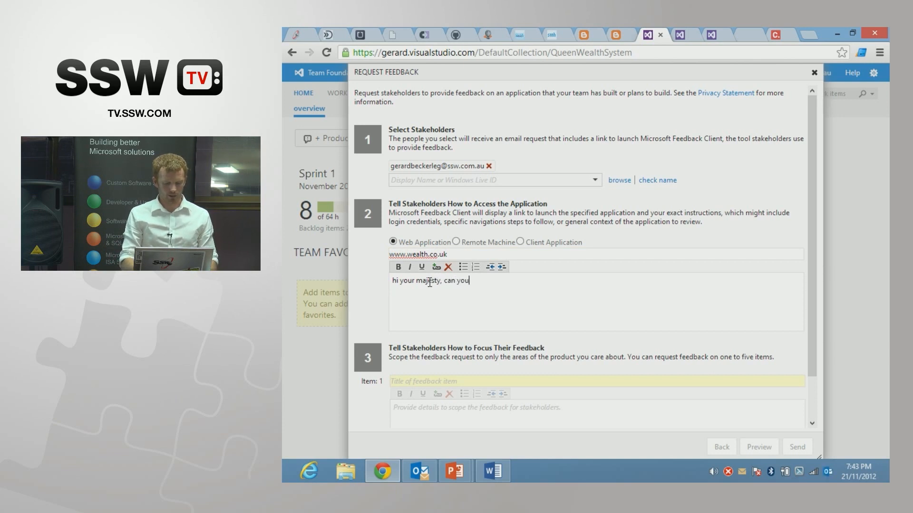
text( test the ne)
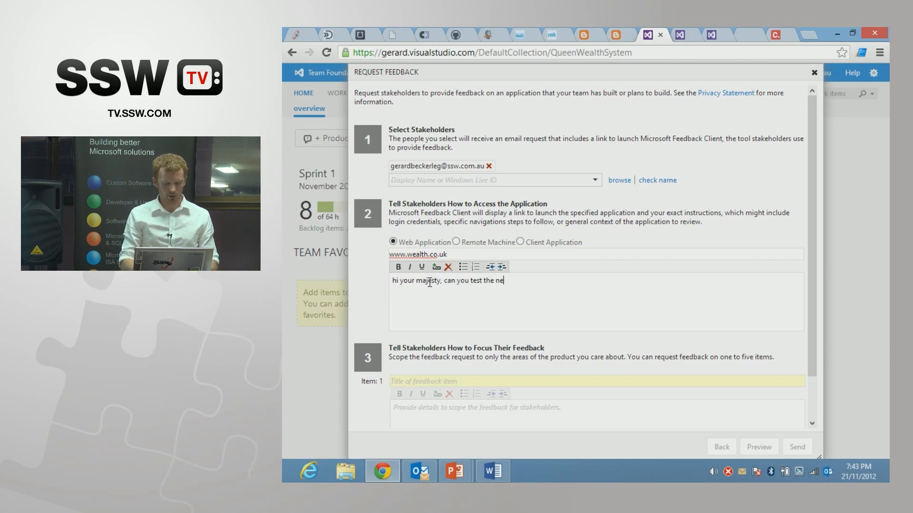
text(w wealth pa)
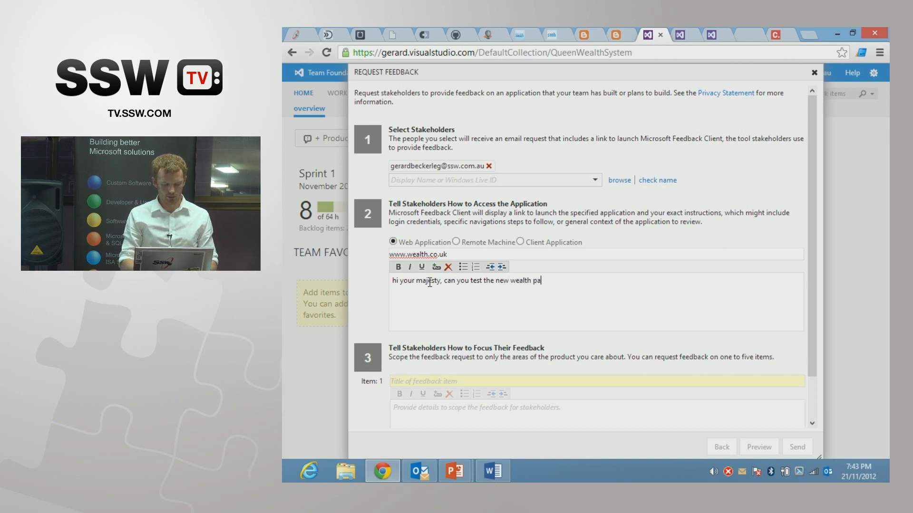
text(ge please?)
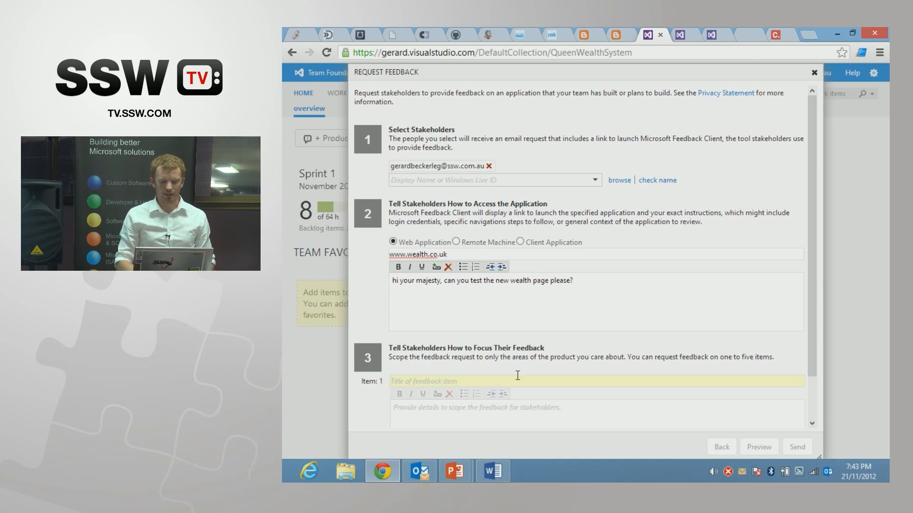
Step: Title the first feedback item "Date" and enter its details as "Is the date formatted correctly?"
drag(811, 300, 809, 334)
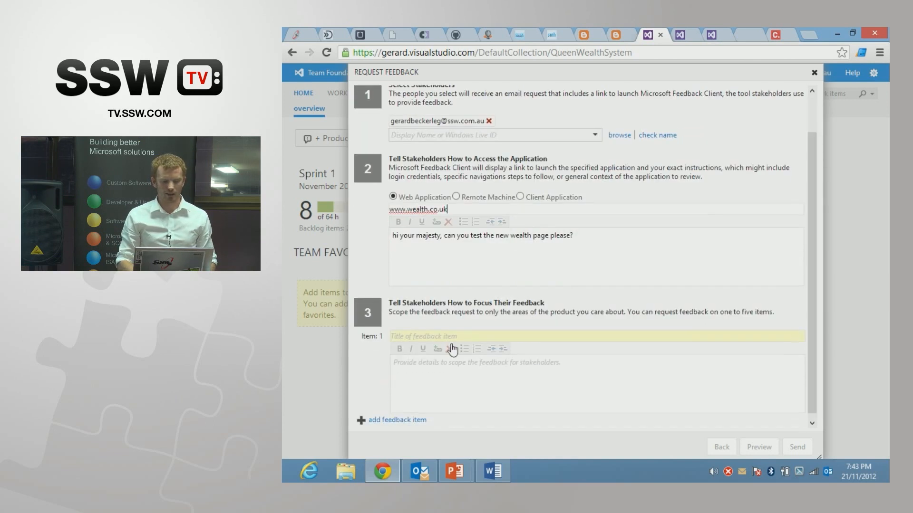
click(432, 336)
text(Date)
click(428, 371)
text(Is the date f)
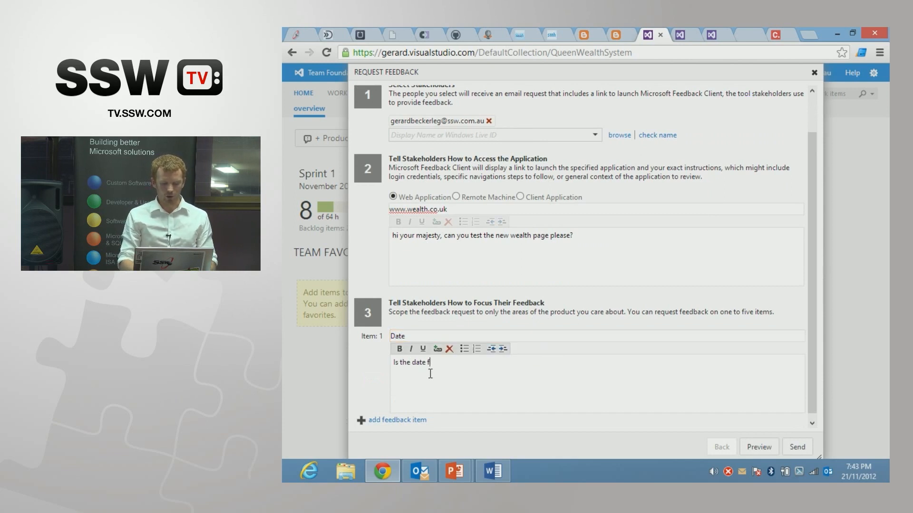
text(ormatted corre)
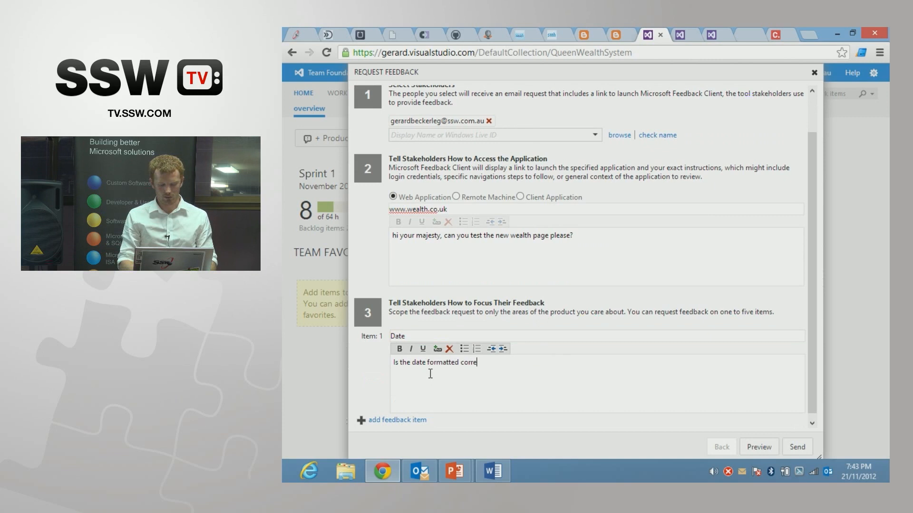
text(ctly?)
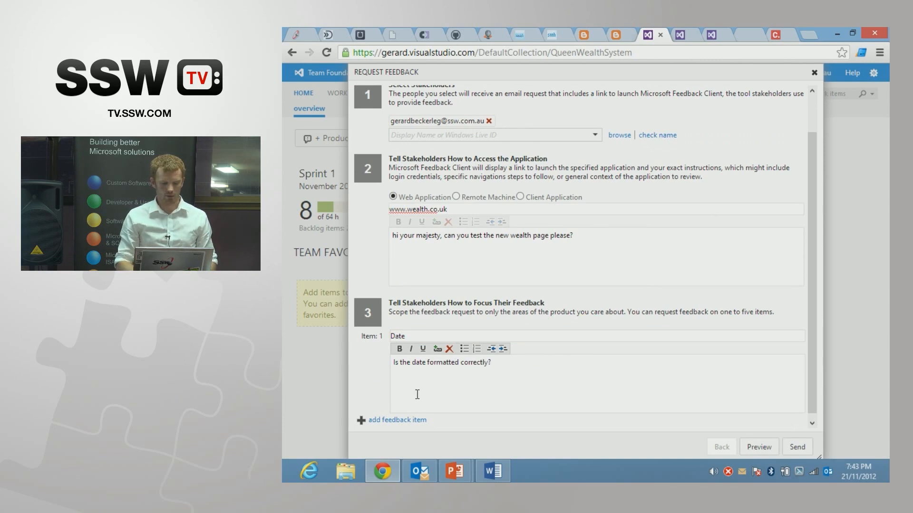
Step: Add a second feedback item titled "Balance" with the details "is the balance in the correct format?" and send the feedback request
click(406, 420)
click(418, 332)
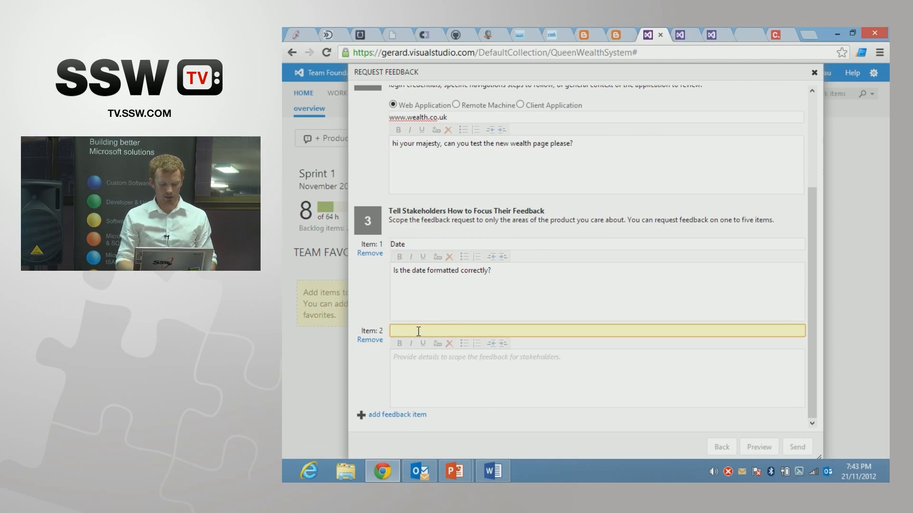
text(Balance)
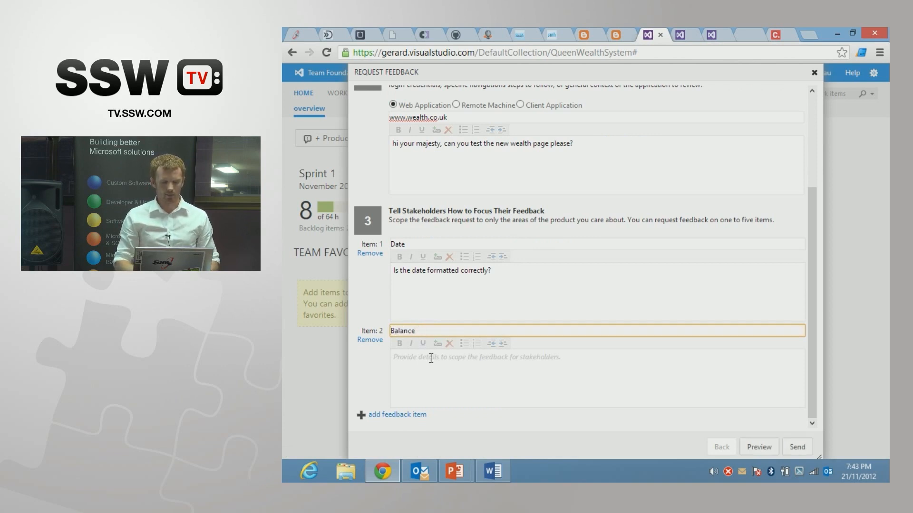
click(431, 376)
text(is the )
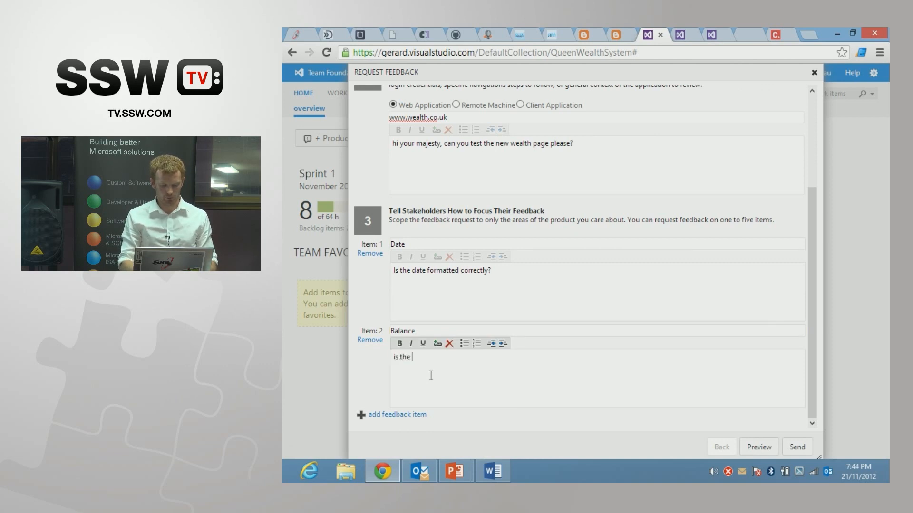
text(balance in the correct fpr)
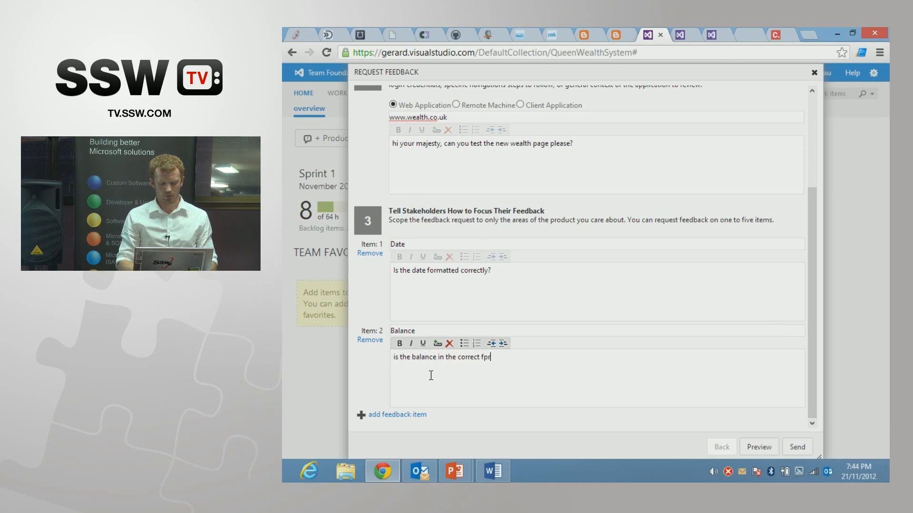
key(BackSpace)
text(ormat?)
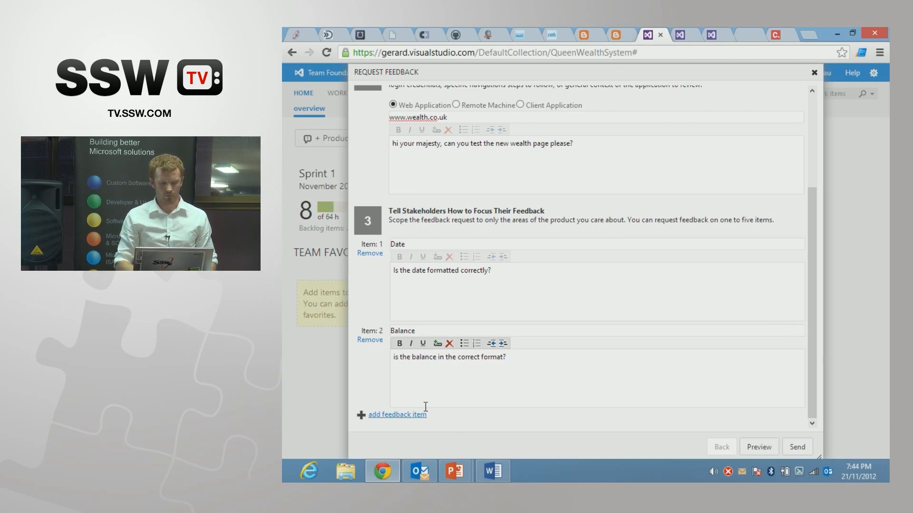
click(793, 446)
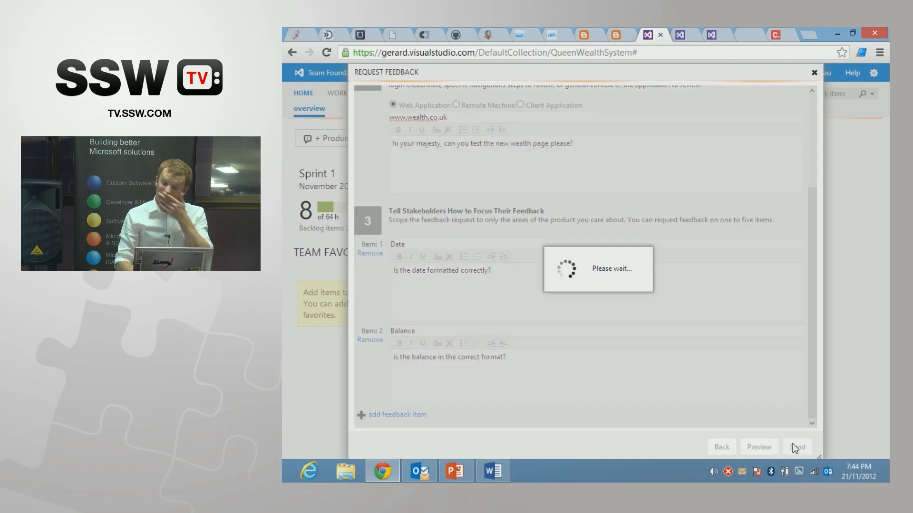
Step: Switch to Outlook, open the feedback invitation from Visual Studio and start its feedback session
mouse_move(428, 461)
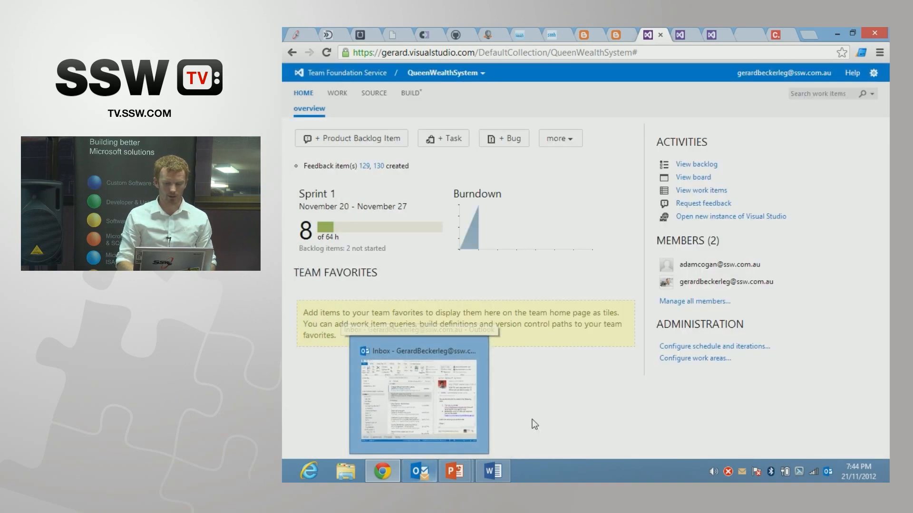
click(435, 470)
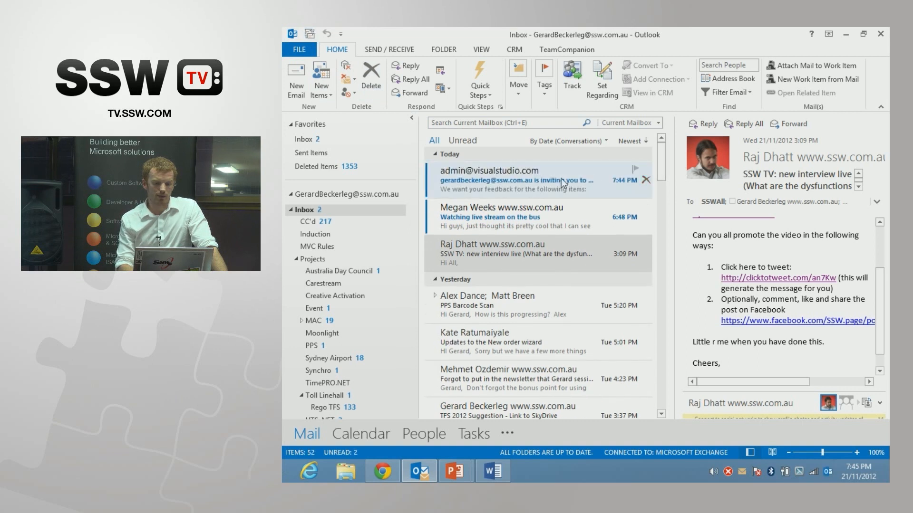
click(561, 180)
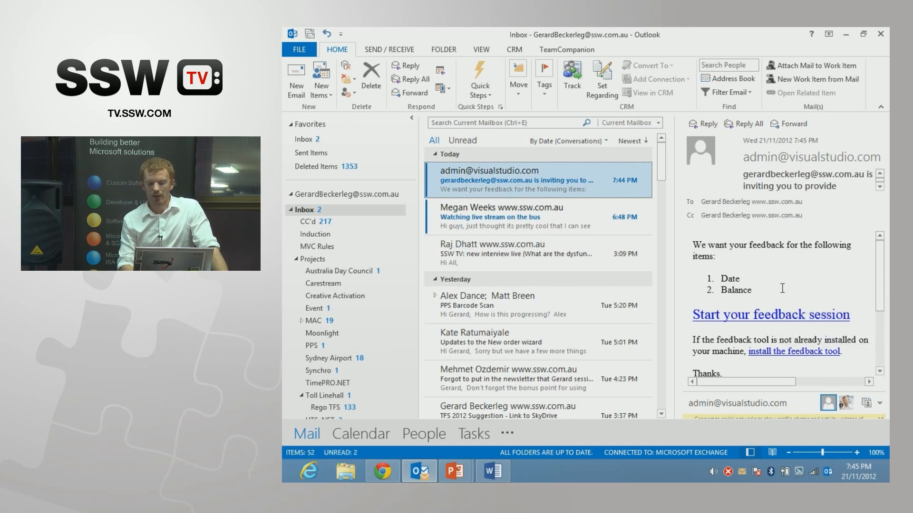
click(770, 315)
click(618, 301)
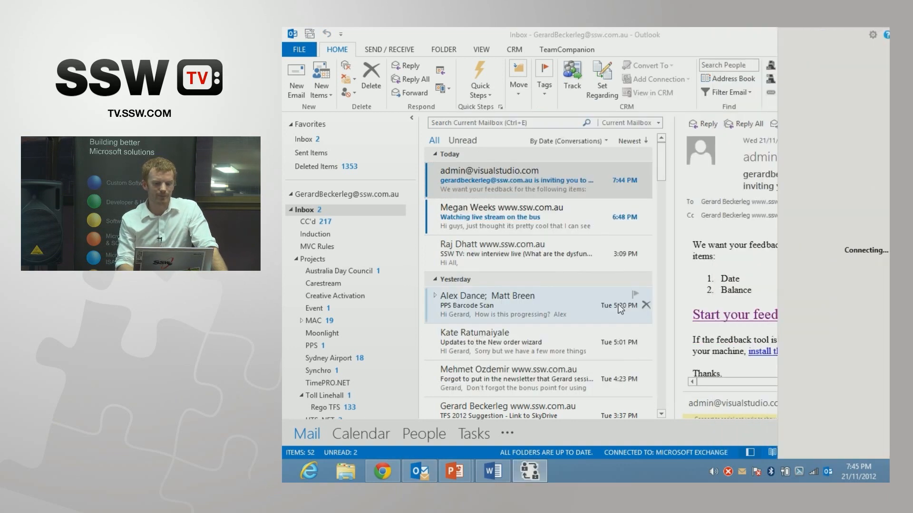
Step: Dock the Feedback Client along the opposite side of the screen so the invitation email stays uncovered
drag(820, 36, 324, 32)
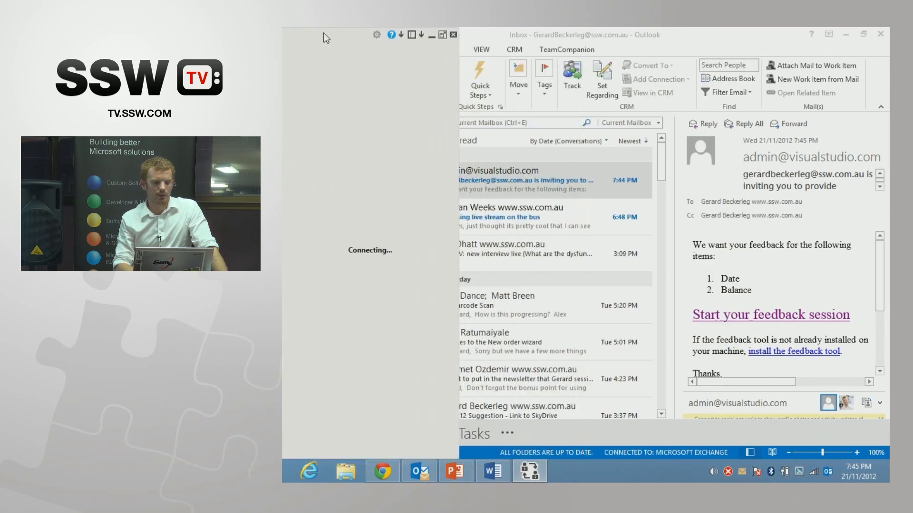
click(442, 35)
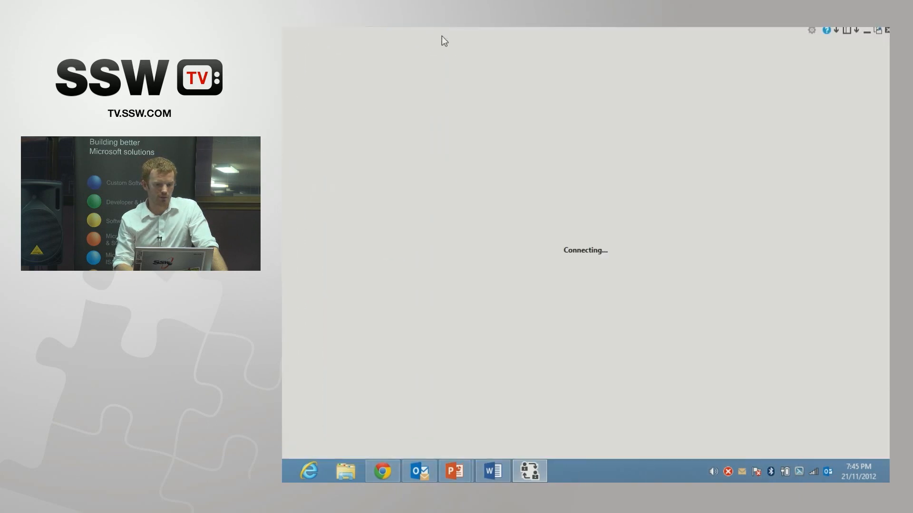
click(876, 31)
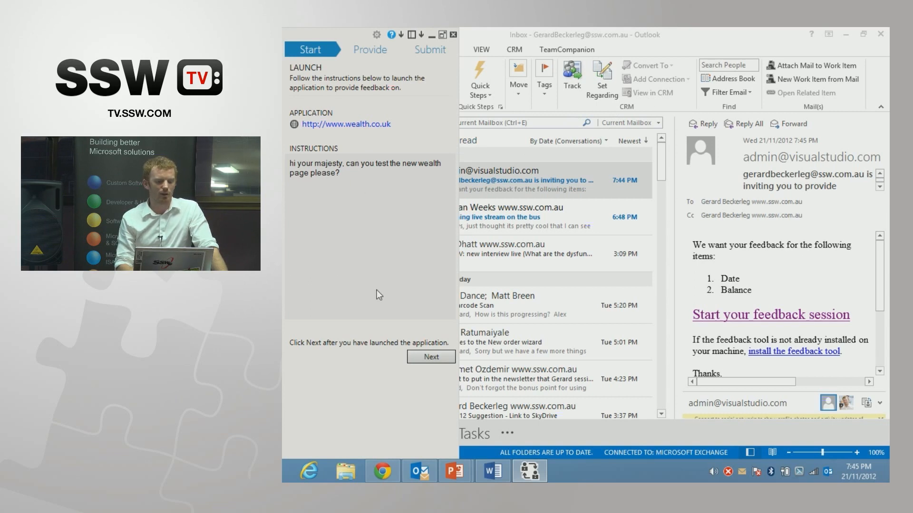
Step: Respond to the Date item with a screenshot of the invitation email and a one-star rating
click(416, 356)
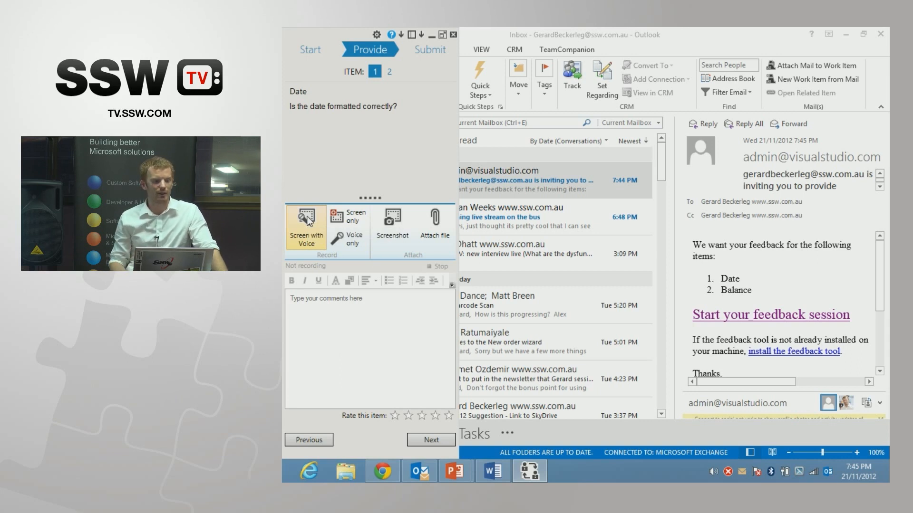
click(324, 302)
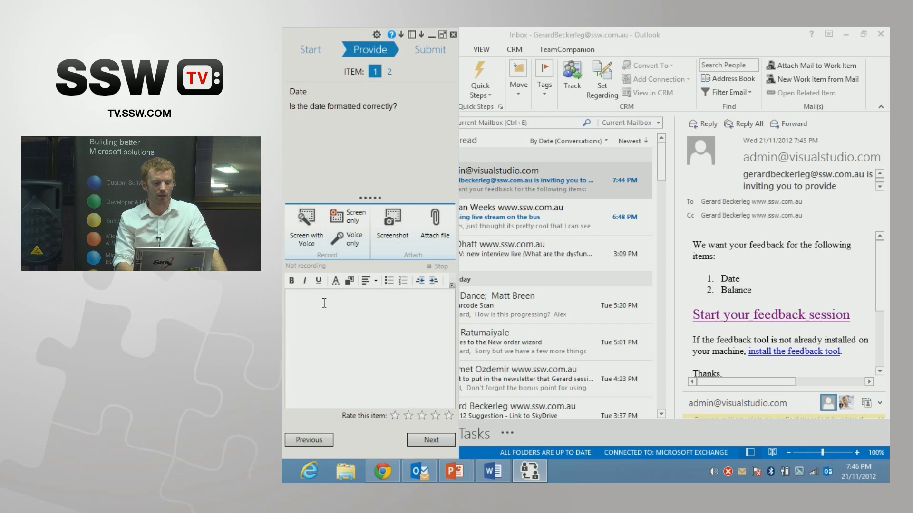
click(393, 221)
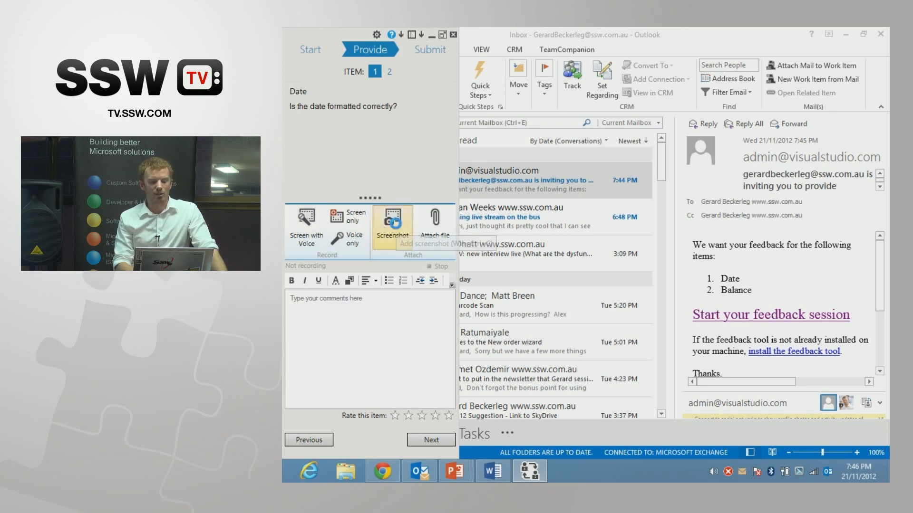
drag(586, 142, 858, 399)
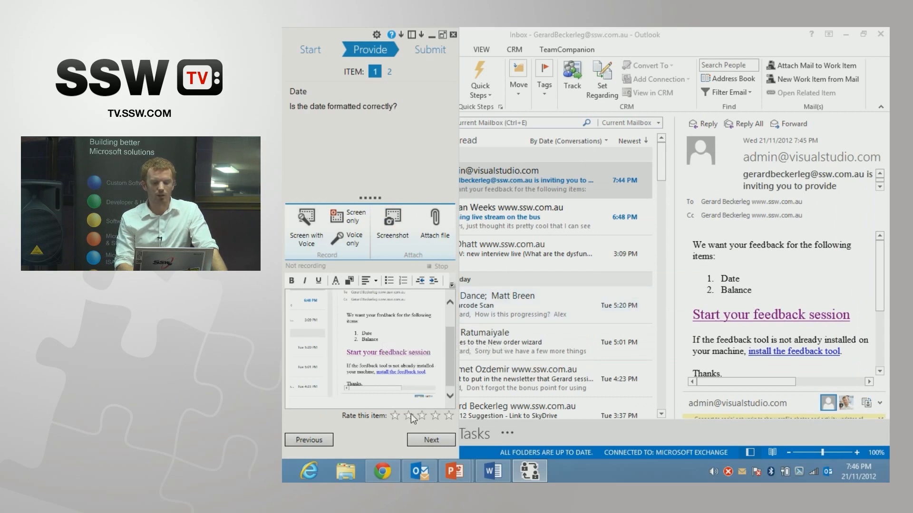
click(395, 414)
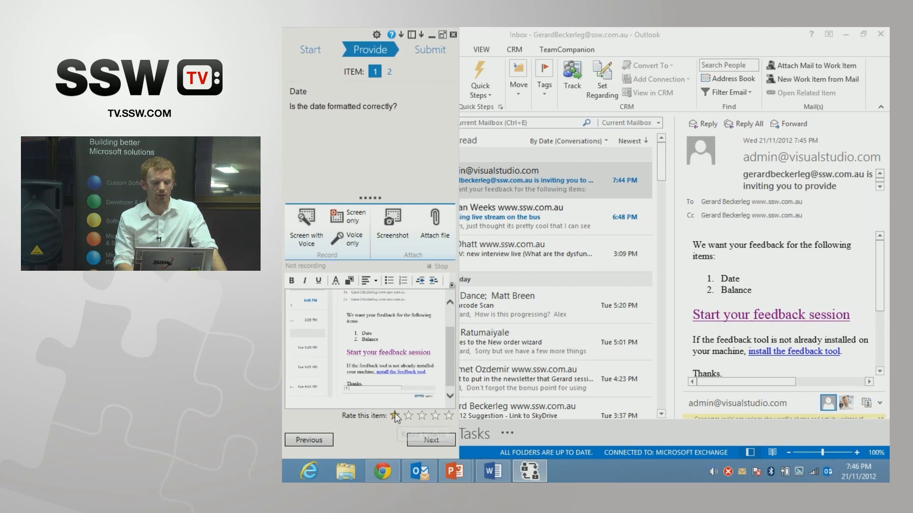
click(432, 440)
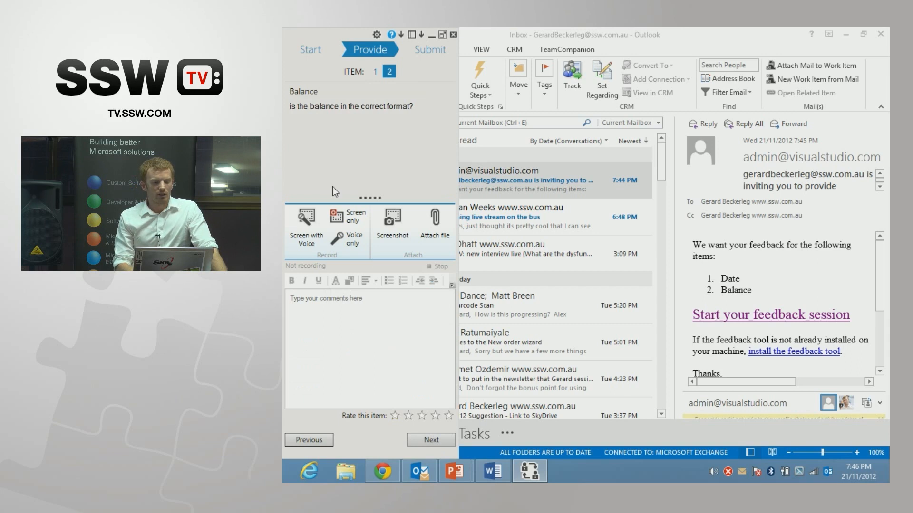
Step: Respond to the Balance item with a screen and voice recording and a three-star rating, and submit the feedback
click(318, 229)
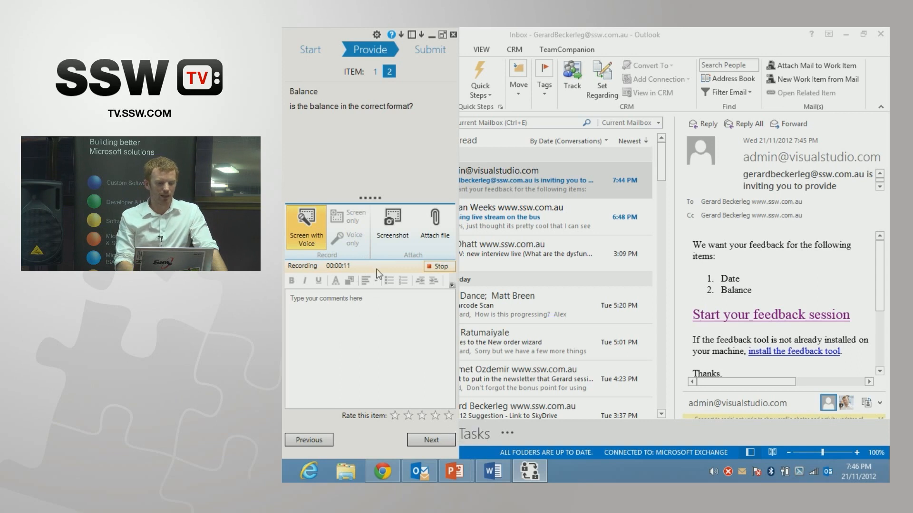
click(434, 268)
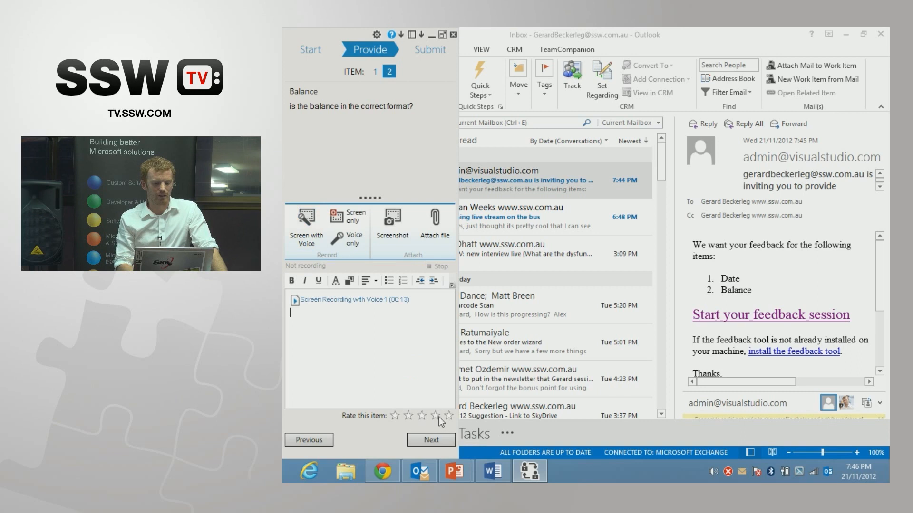
click(423, 417)
click(431, 441)
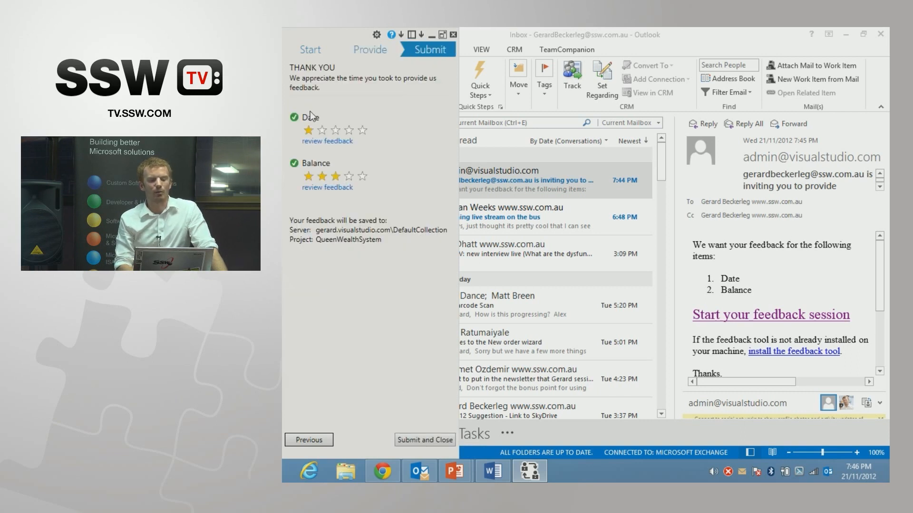
click(426, 441)
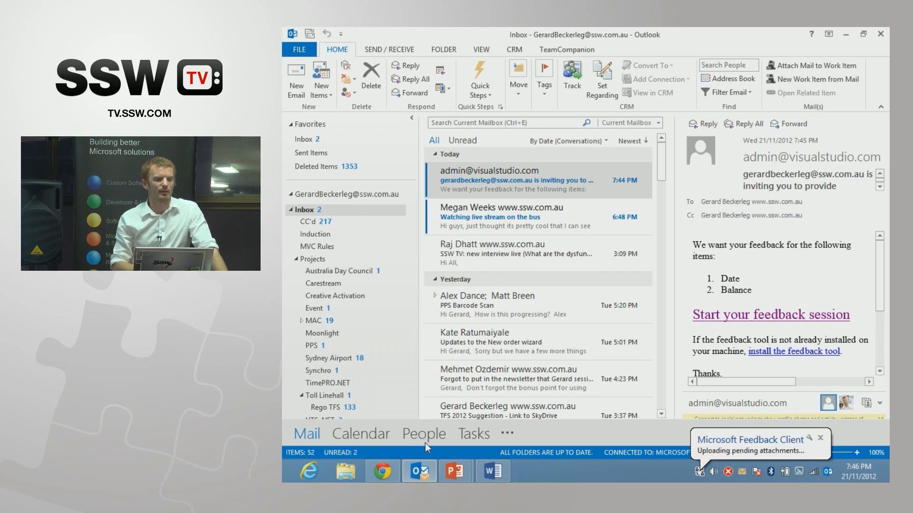
key(alt)
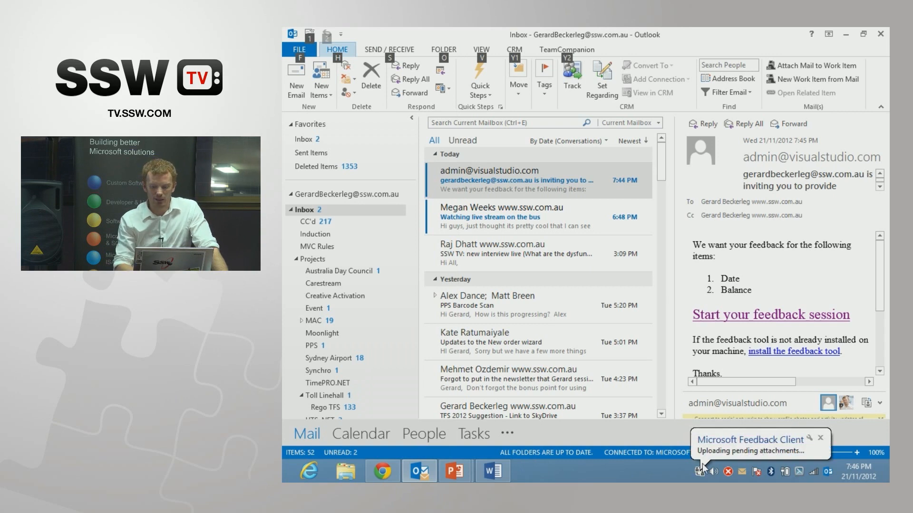
drag(880, 279, 879, 302)
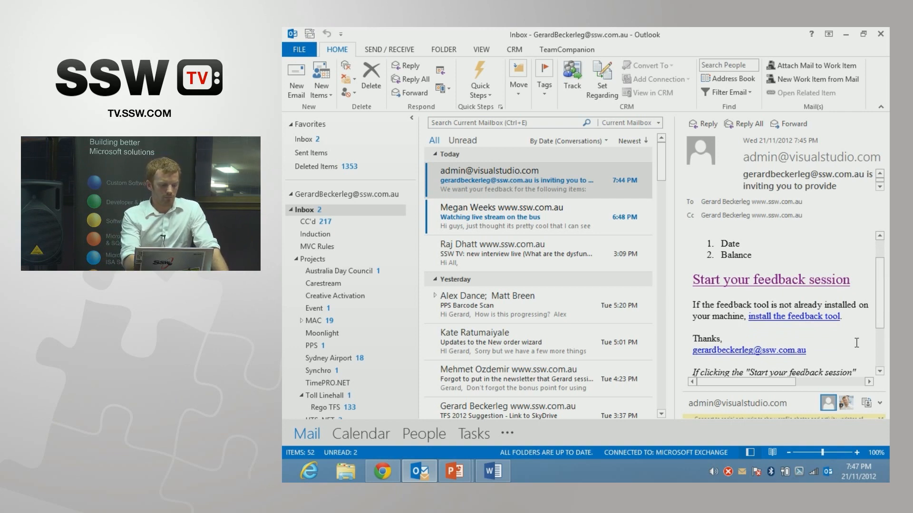
key(alt)
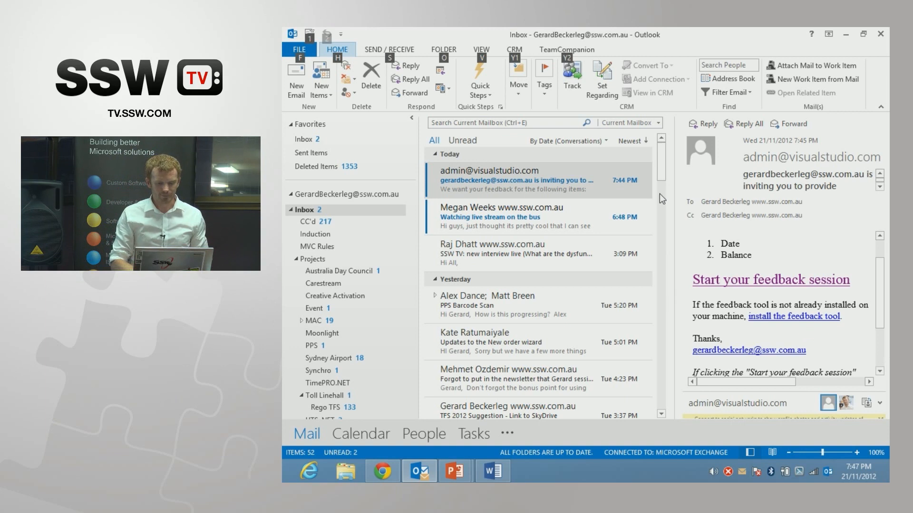
key(Escape)
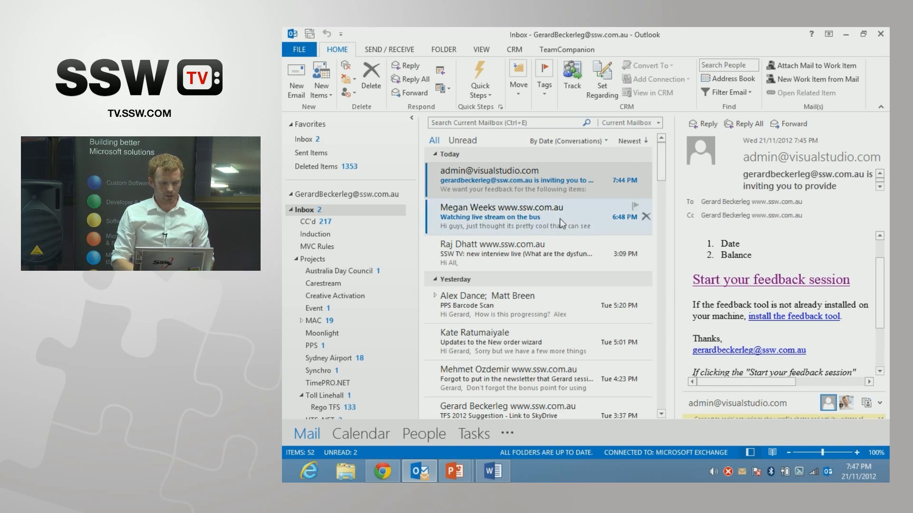
Step: Switch to Chrome, run the project's shared Feedback query and open the screen recording attached to the Balance response
click(382, 471)
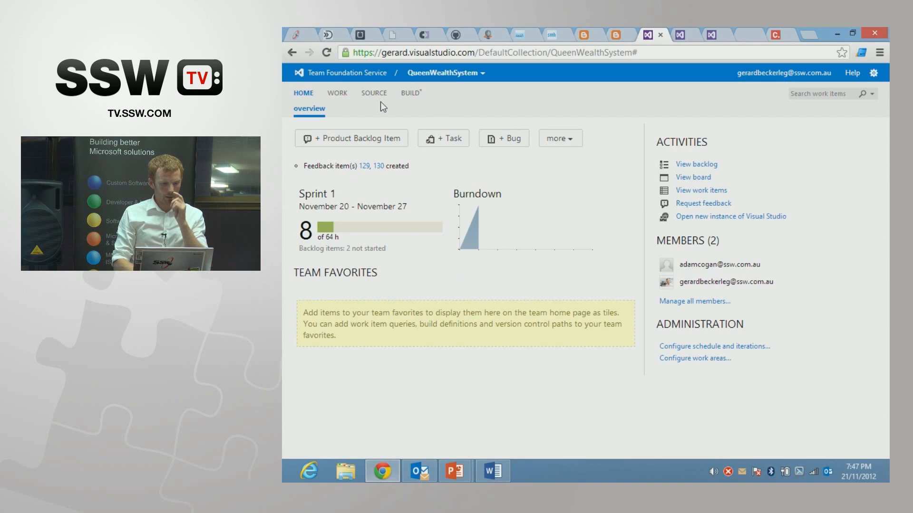
click(338, 94)
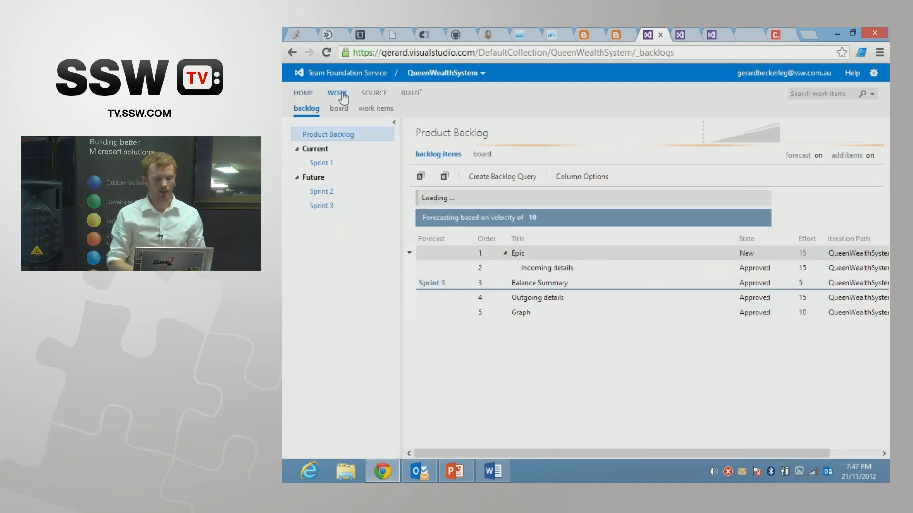
click(375, 110)
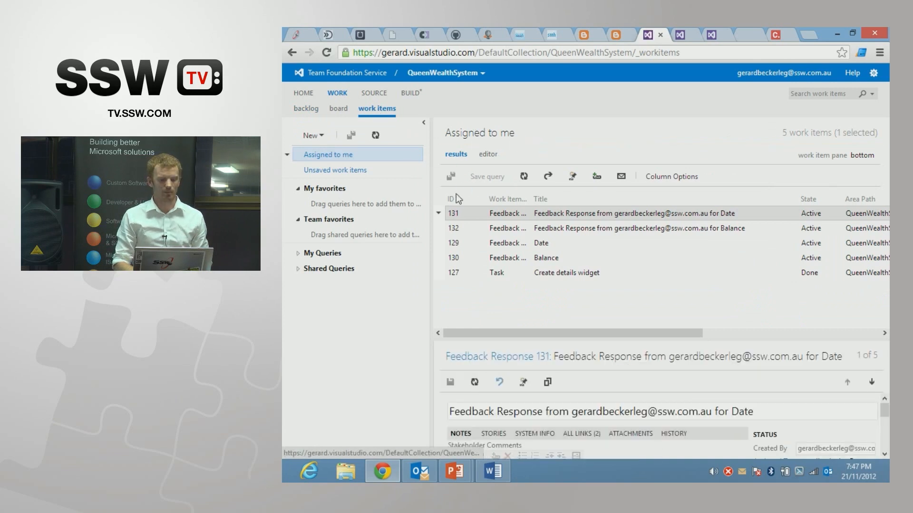
click(298, 269)
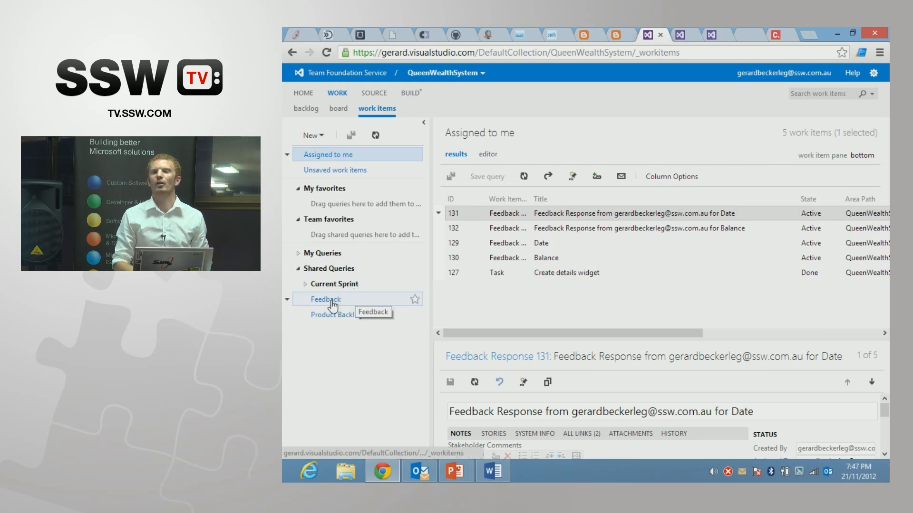
click(333, 304)
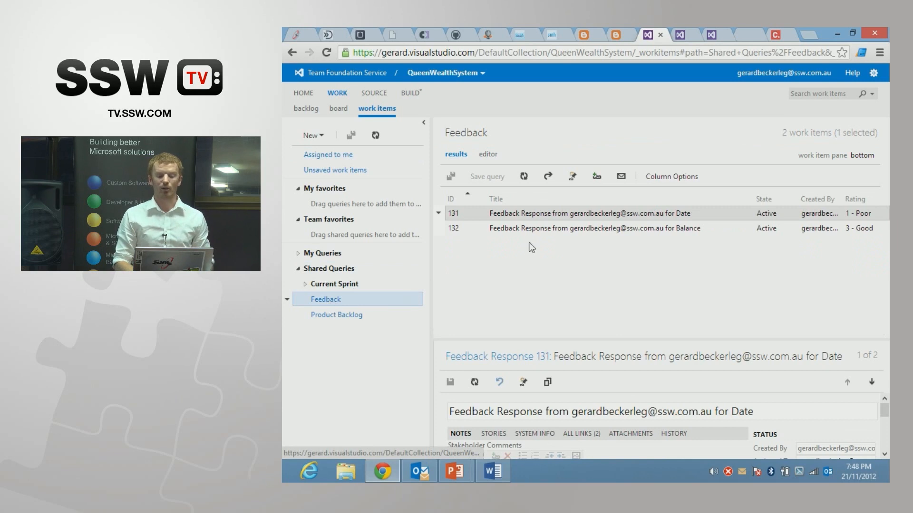
double_click(617, 229)
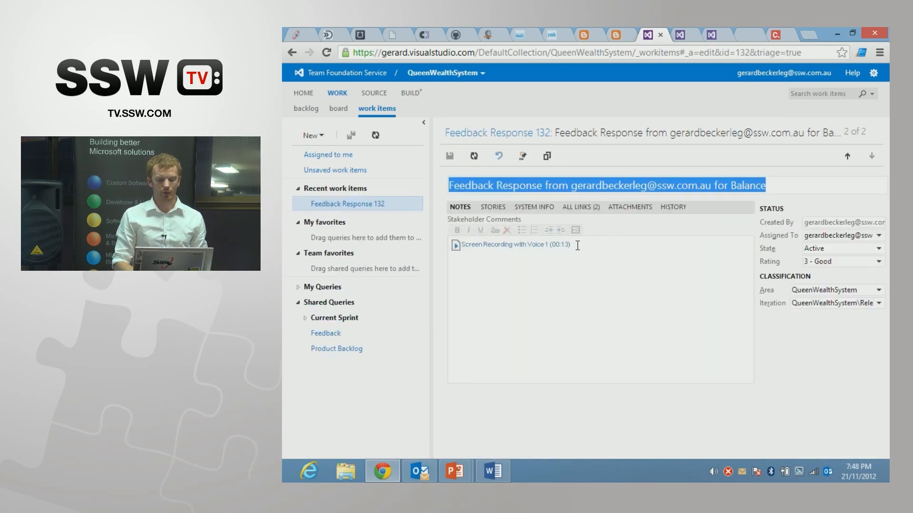
click(530, 247)
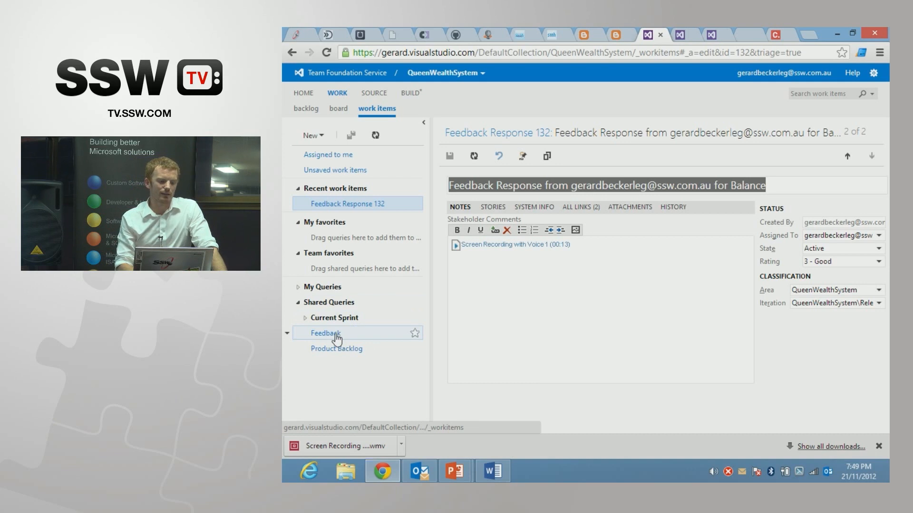
Step: Add the shared Feedback query to the team favorites
drag(337, 339, 342, 268)
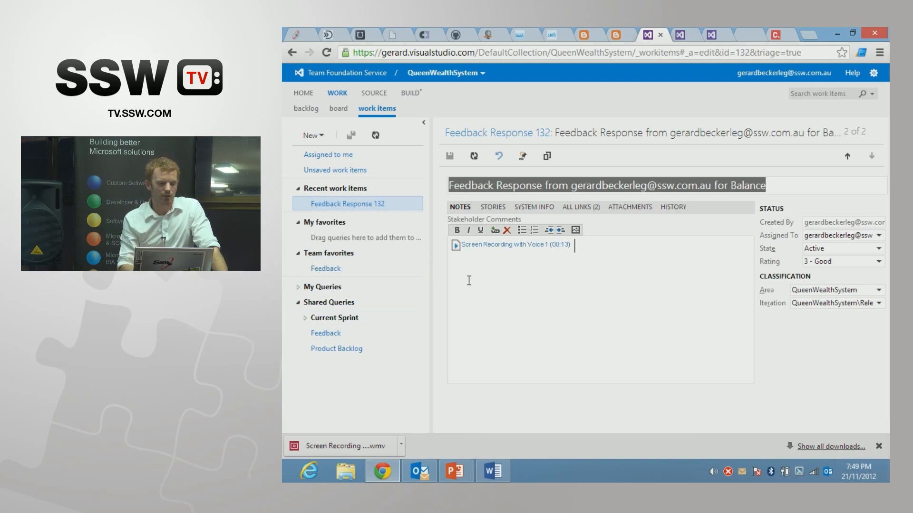
Step: From the project home page, open the Feedback team favorite to view its work items, and return to the home page
click(303, 94)
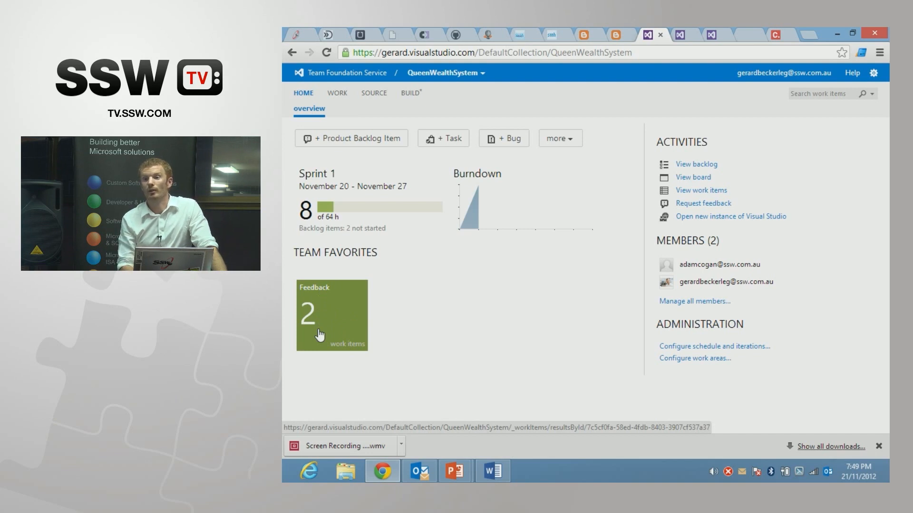
click(350, 315)
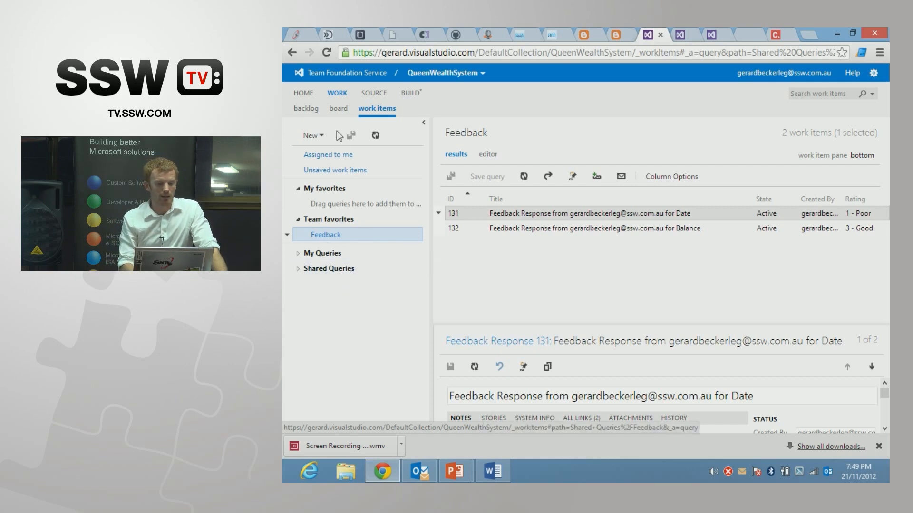
click(303, 94)
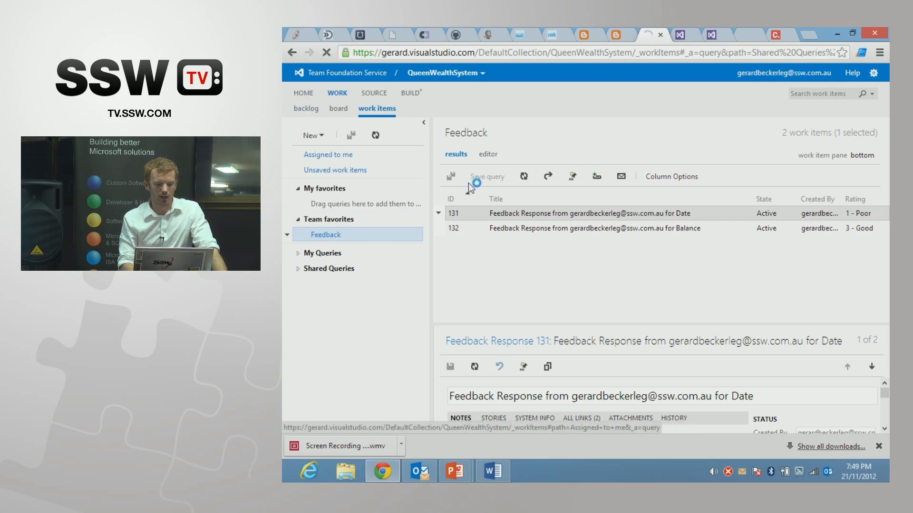
Step: Switch to the Gerard Scrum and TFS 2012.pptx presentation in PowerPoint and start the slide show from slide 57
mouse_move(457, 469)
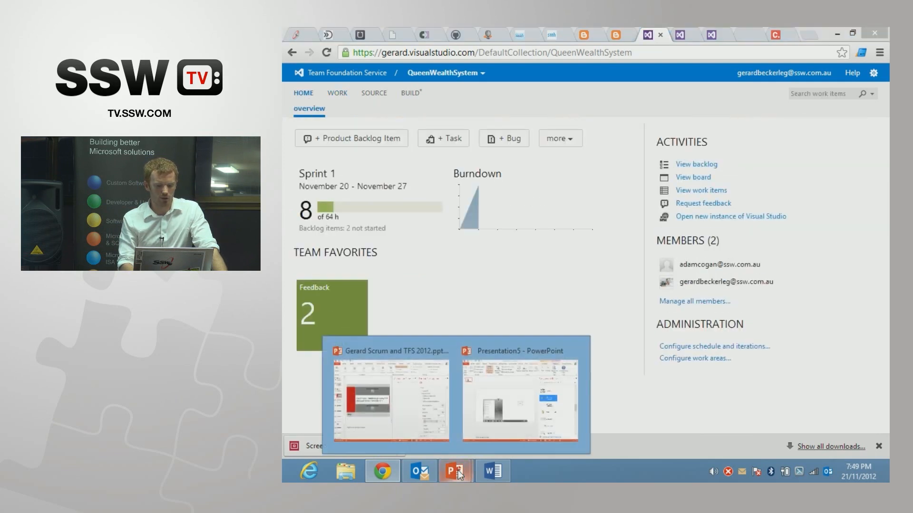
click(429, 420)
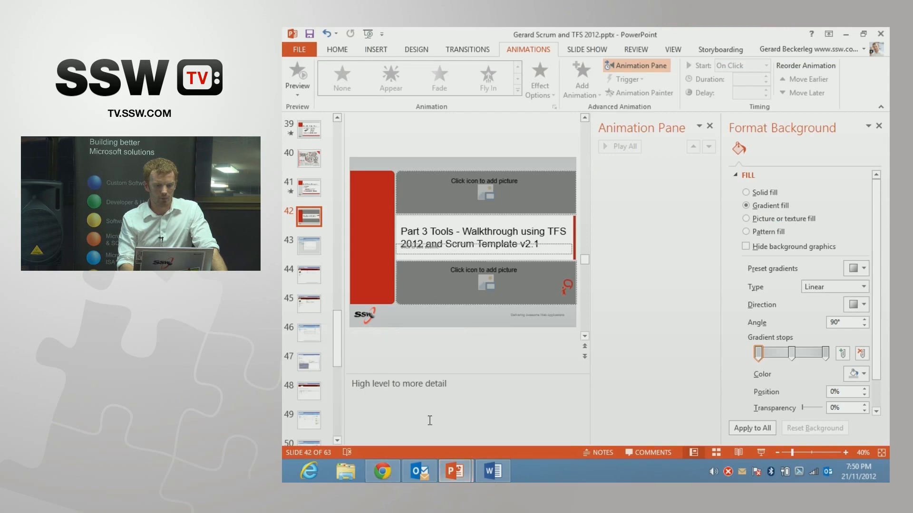
drag(339, 336, 339, 393)
click(309, 339)
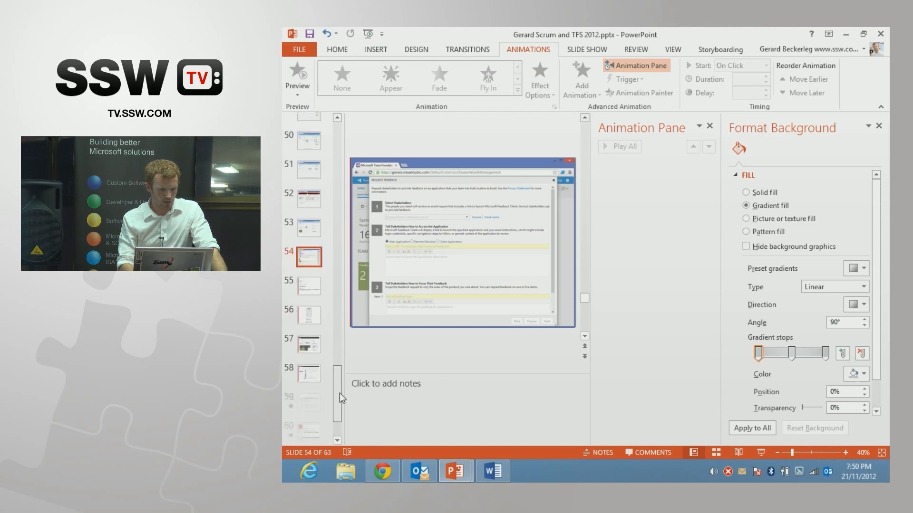
click(304, 316)
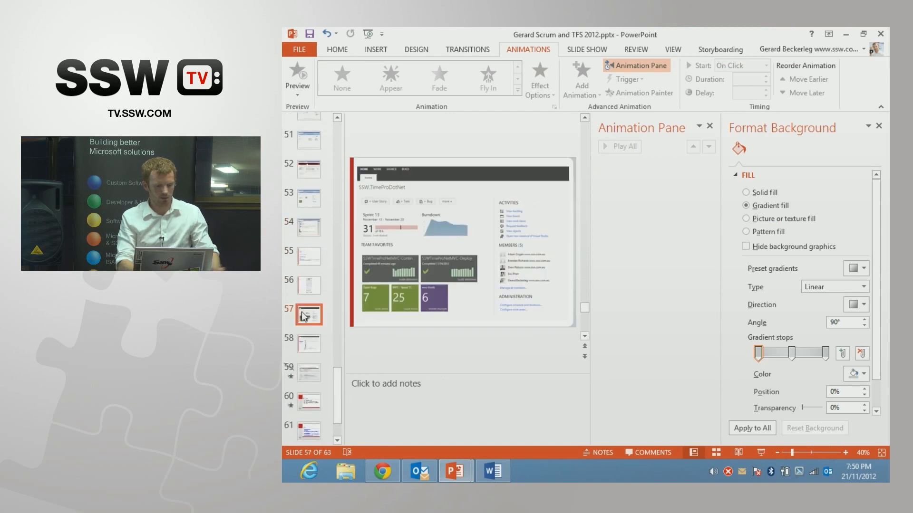
key(shift+F5)
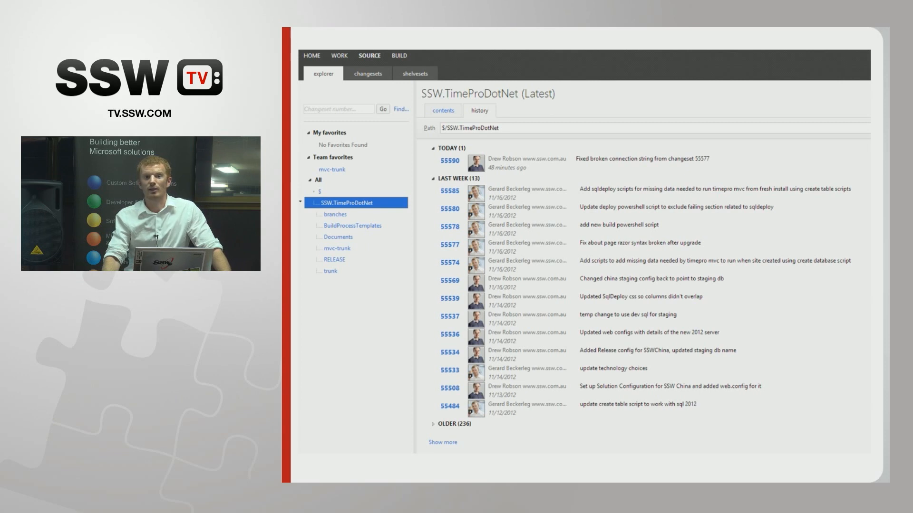
Step: Switch to Chrome and open the source code explorer of the QueenWealthSystem project
key(alt+Tab)
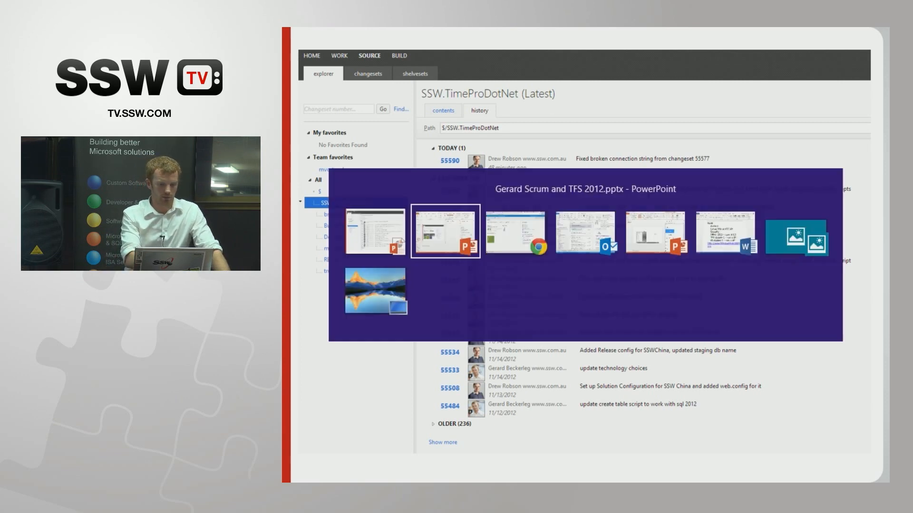
key(alt+Tab)
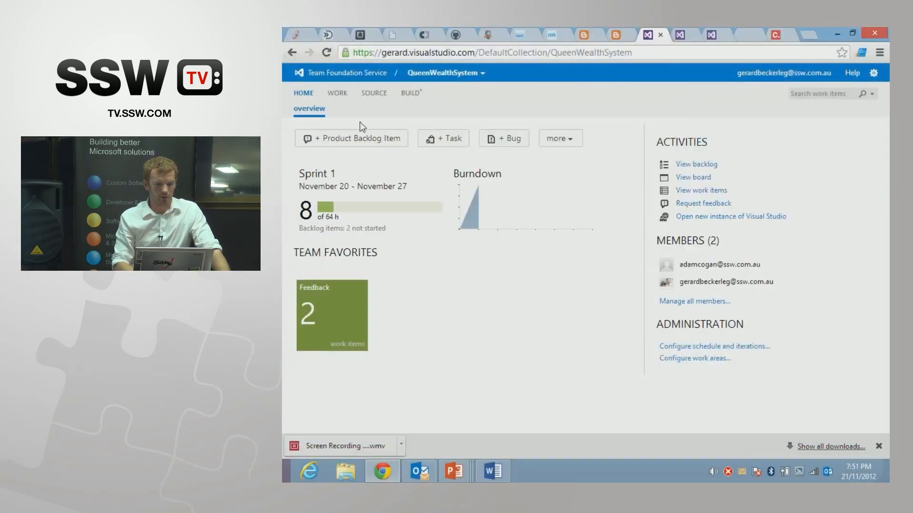
click(378, 95)
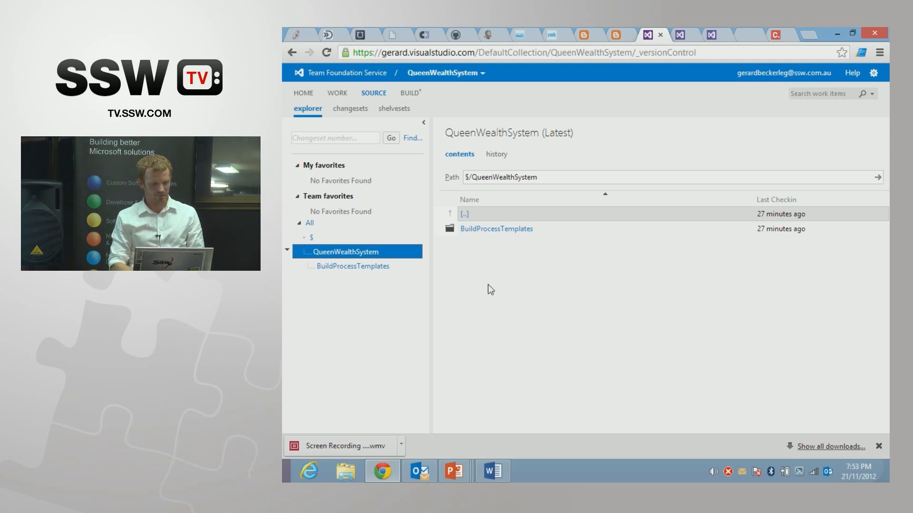
Step: Switch back to the running PowerPoint slide show, advance to the Summary slide and reveal its Part 1 and Part 2 points
mouse_move(454, 471)
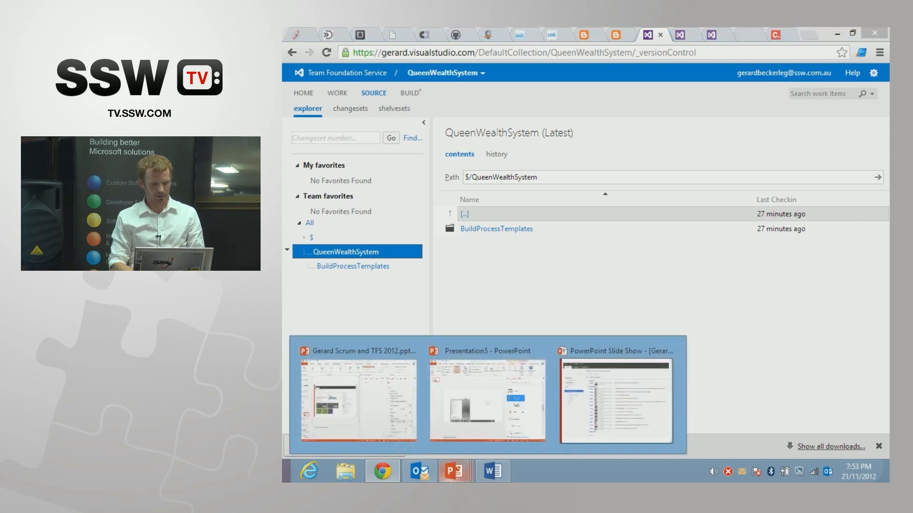
click(381, 408)
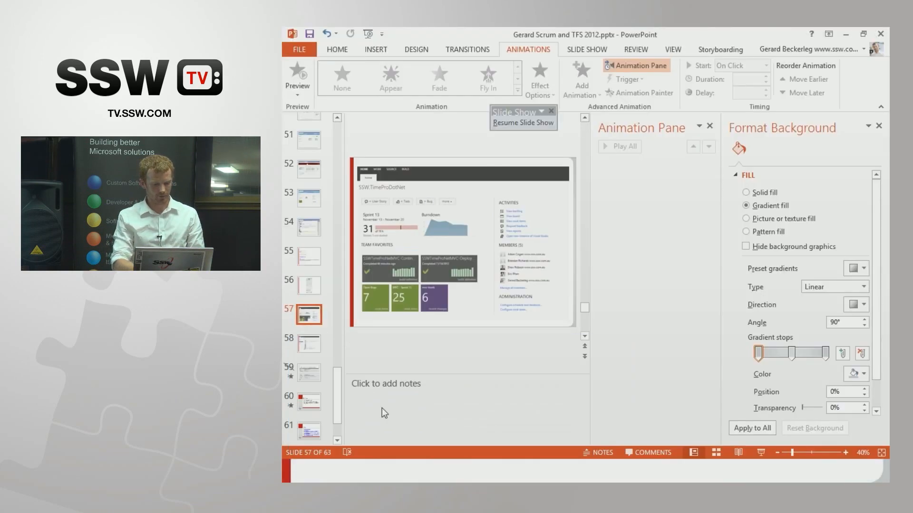
key(alt+Tab)
key(Right)
key(Right)
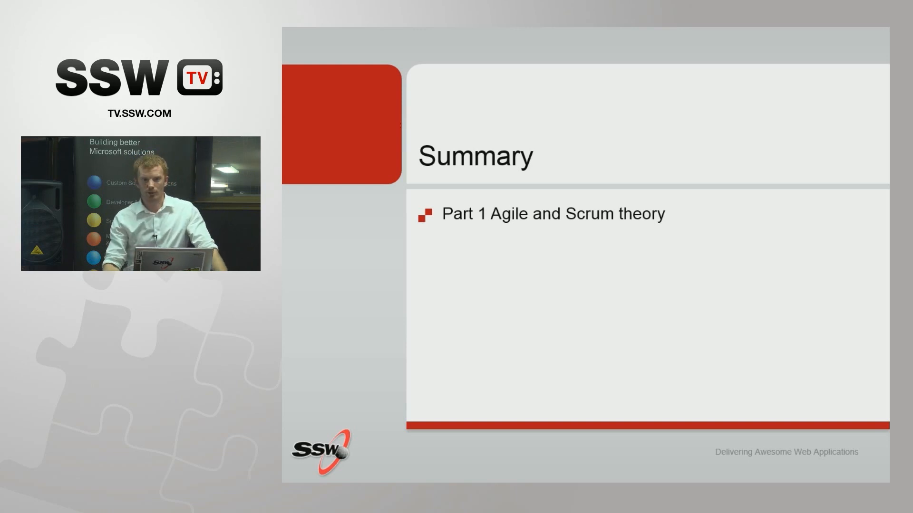
key(Right)
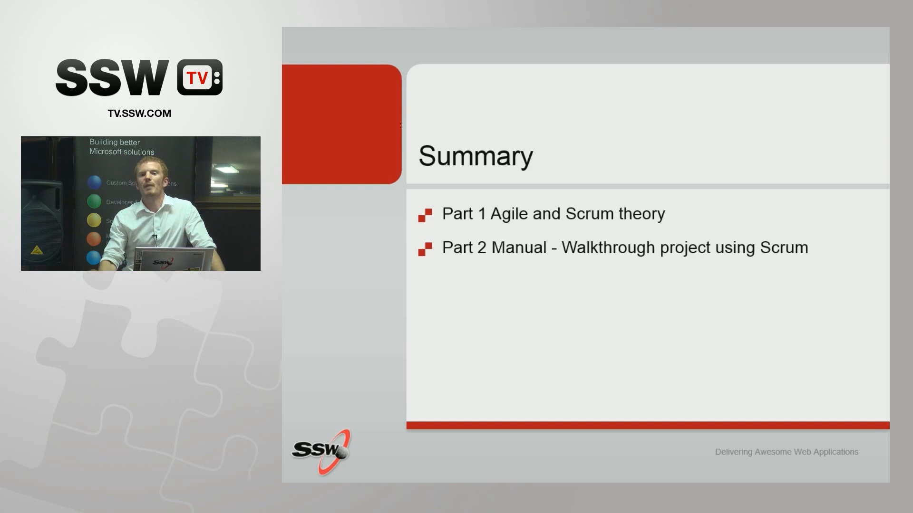